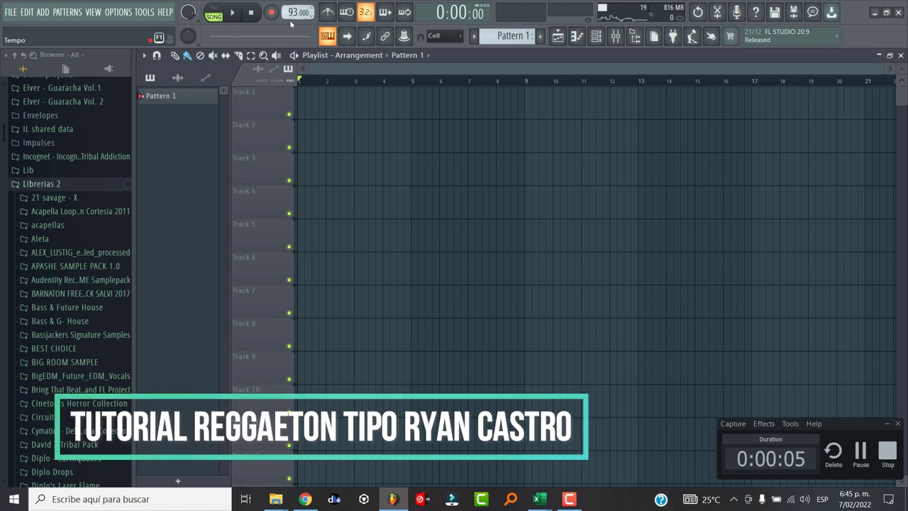
Set the project tempo to 92 BPM and mark bars 9 to 17 of the playlist timeline as the playback range
left_click_drag(291, 12, 291, 6)
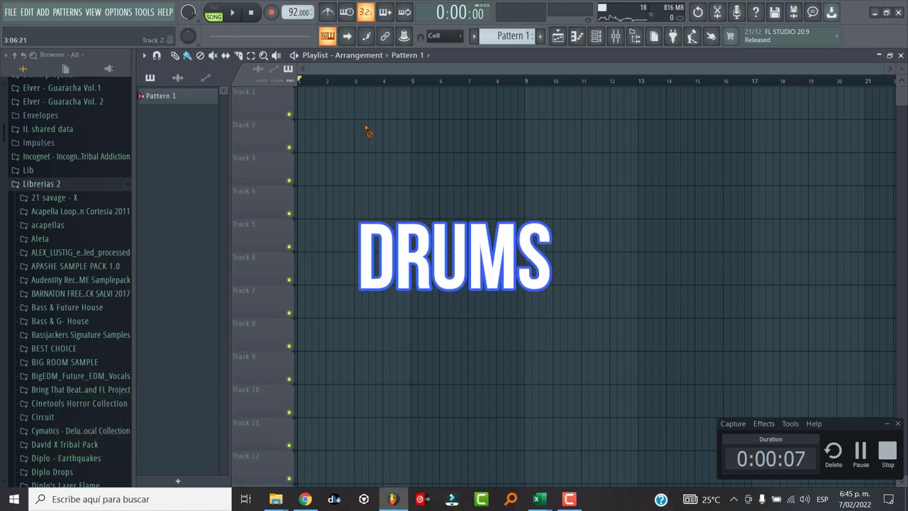
left_click_drag(529, 84, 754, 84)
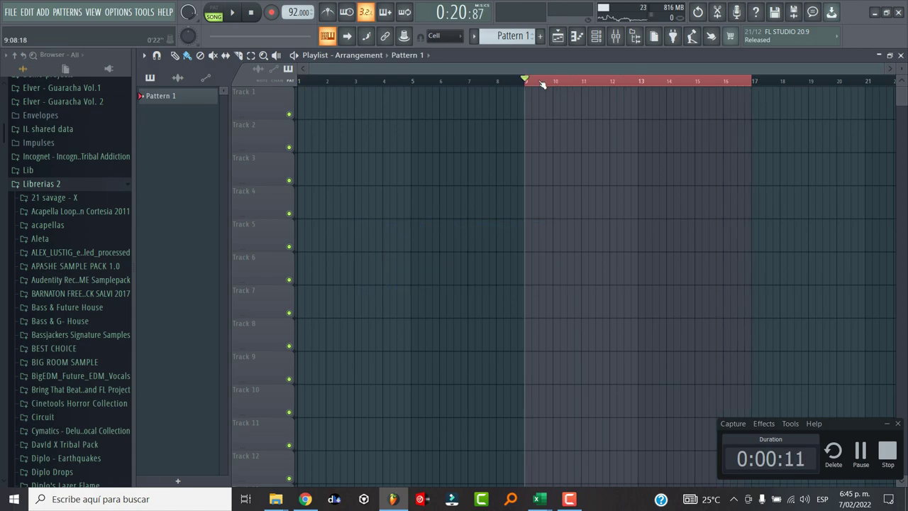
Audition the kick one-shots in the TAIKO Essentials Sample Pack, from TAIKO_kick_duro through TAIKO_kick_lacamita_02
scroll(67, 277, "down", 15)
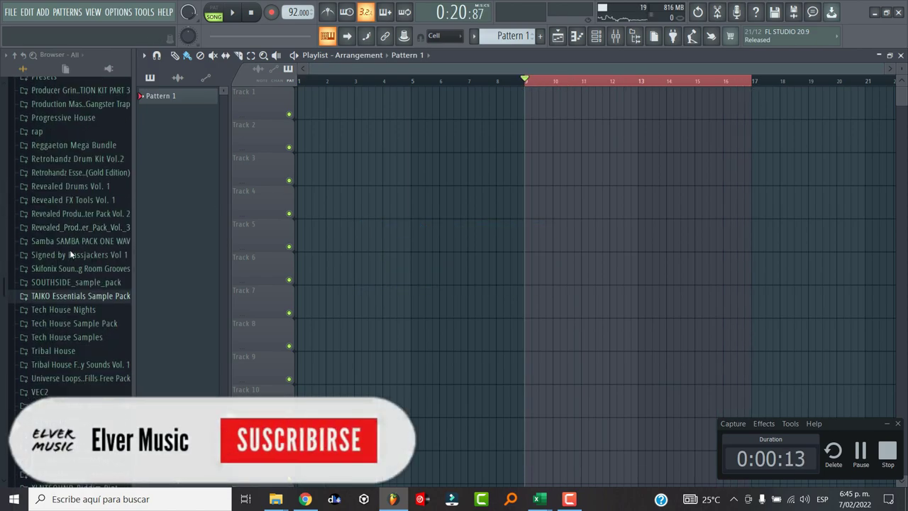
left_click(64, 295)
left_click(83, 350)
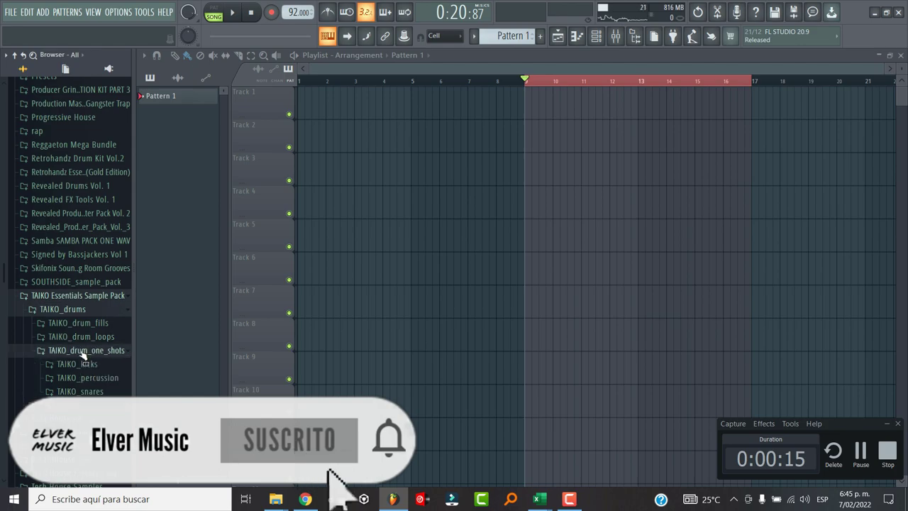
left_click(96, 367)
left_click(95, 367)
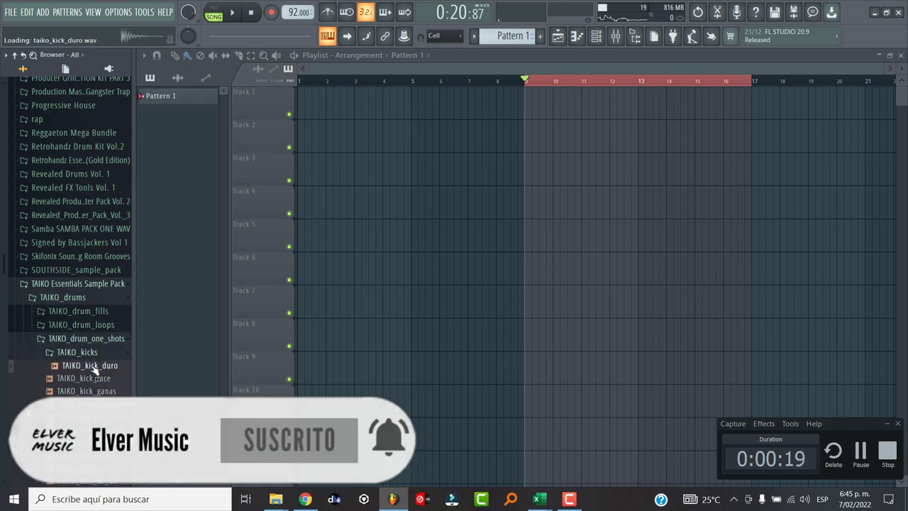
left_click(86, 378)
left_click(87, 391)
left_click(100, 404)
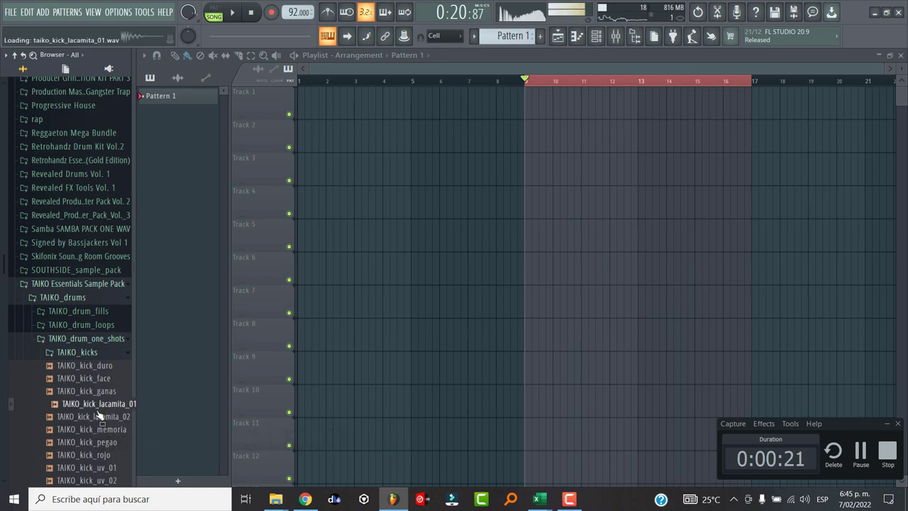
left_click(100, 417)
Place TAIKO_kick_lacamita_02 on Track 1 at bar 9 and normalize the sample
left_click_drag(100, 418, 530, 105)
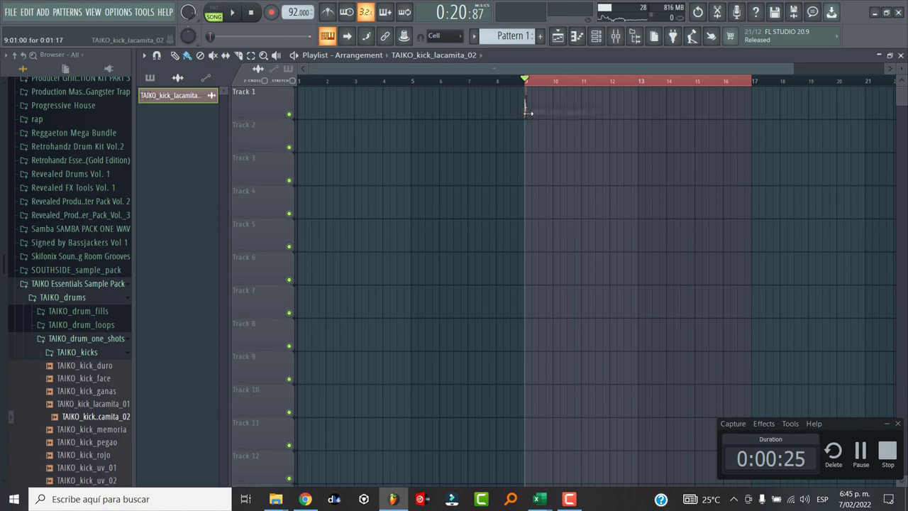
double_click(527, 108)
left_click(181, 173)
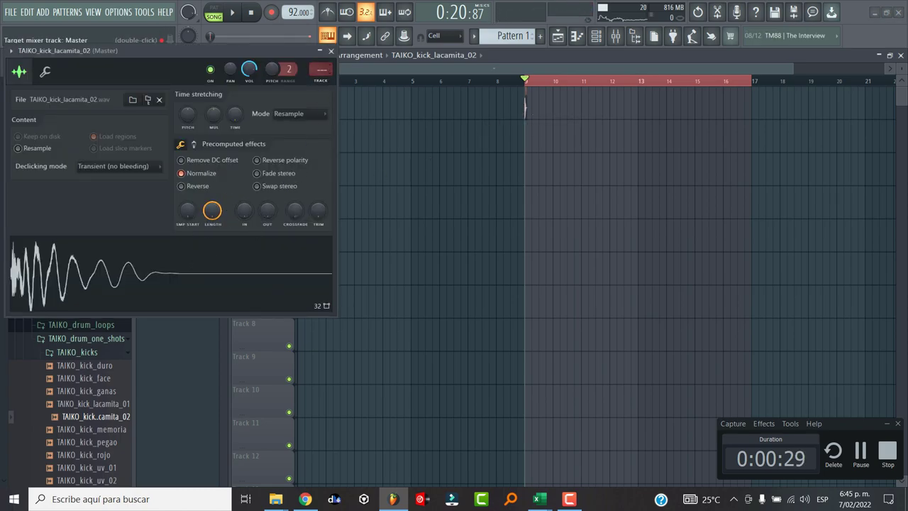
left_click(331, 51)
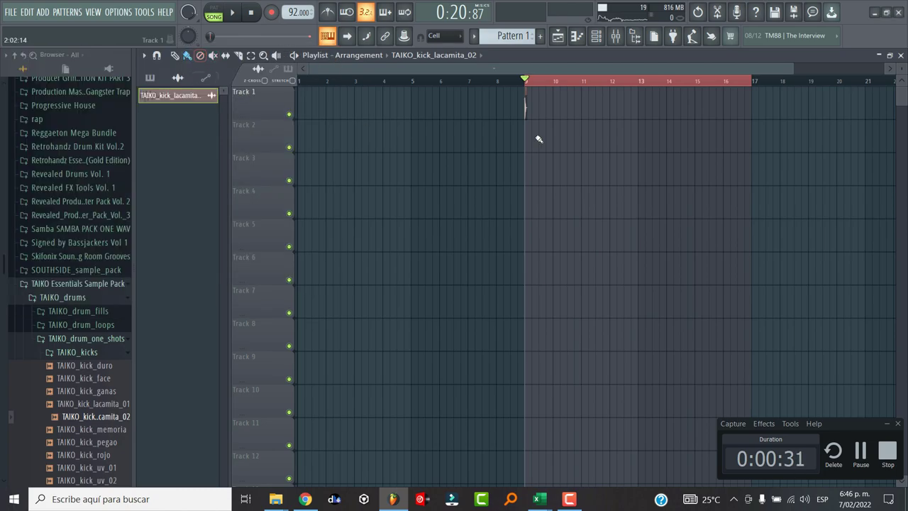
Fill Track 1 with a kick on every beat up to bar 17, adding extra hits at the ends of bars 12 and 16
left_click_drag(574, 111, 740, 111)
key("space")
scroll(855, 192, "up", 3)
scroll(503, 122, "up", 3)
left_click(523, 107)
scroll(523, 107, "down", 3)
scroll(692, 109, "up", 2)
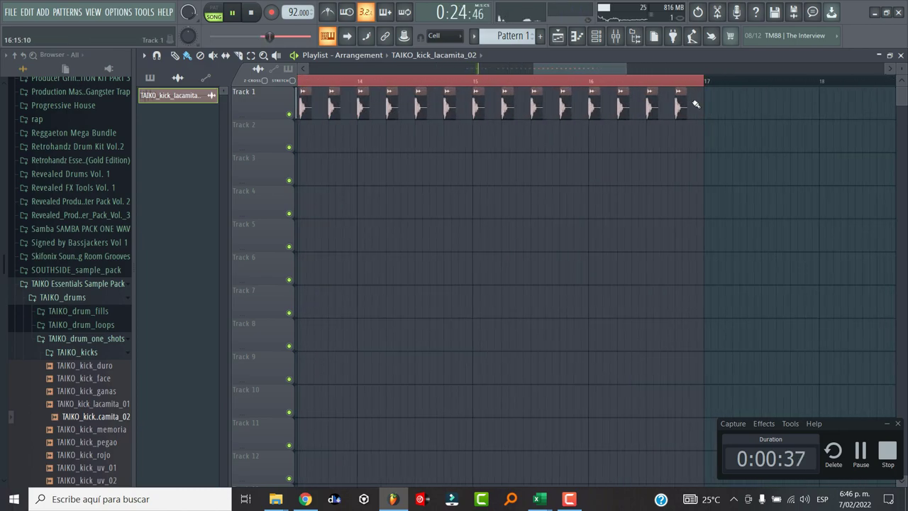
scroll(660, 121, "down", 3)
key("space")
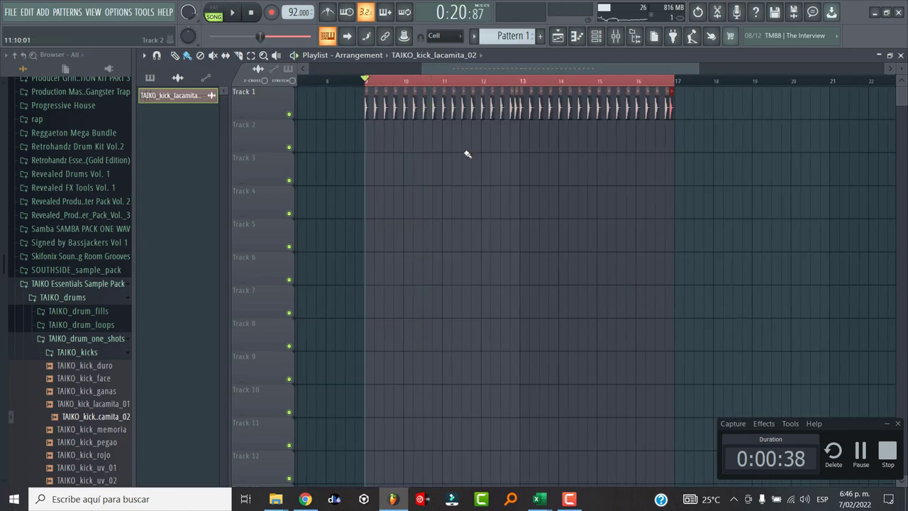
Audition the snare one-shots in the TAIKO_snares folder, through TAIKO_snare_volando
left_click(80, 352)
left_click(91, 365)
left_click(91, 366)
left_click(101, 379)
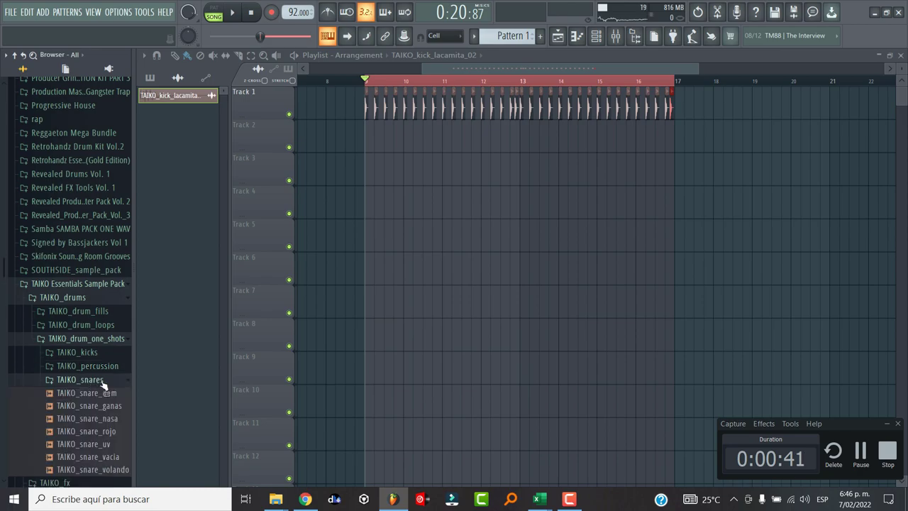
key("Down")
key("Down")
key("Down")
key("Down")
key("Down")
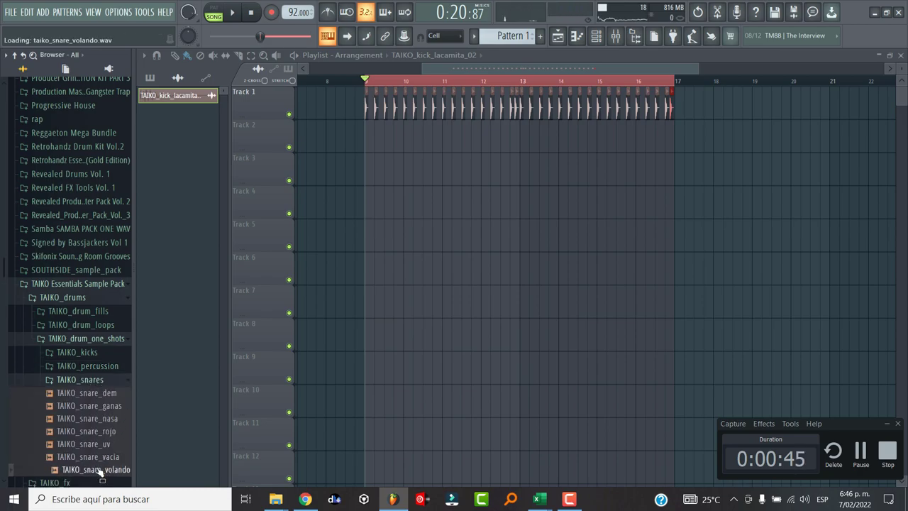
Place two TAIKO_snare_dem hits in bar 9 of Track 2, set the sample's quick fade-out to 45% and normalize it
left_click_drag(107, 395, 409, 132)
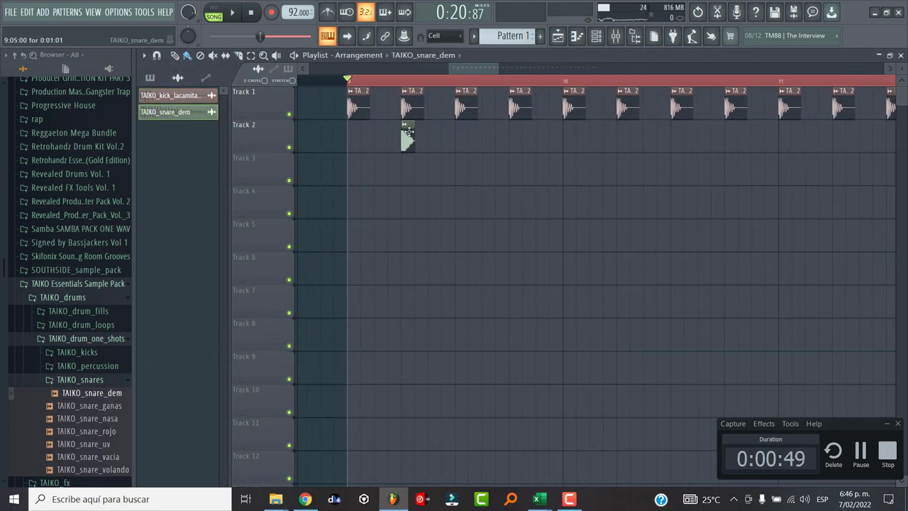
double_click(434, 140)
left_click_drag(282, 226, 283, 206)
left_click(213, 188)
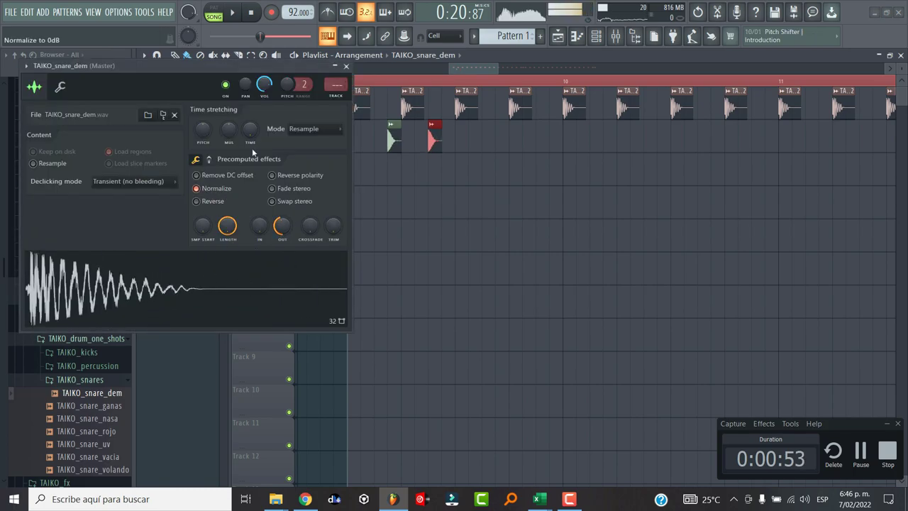
left_click(230, 277)
left_click(346, 67)
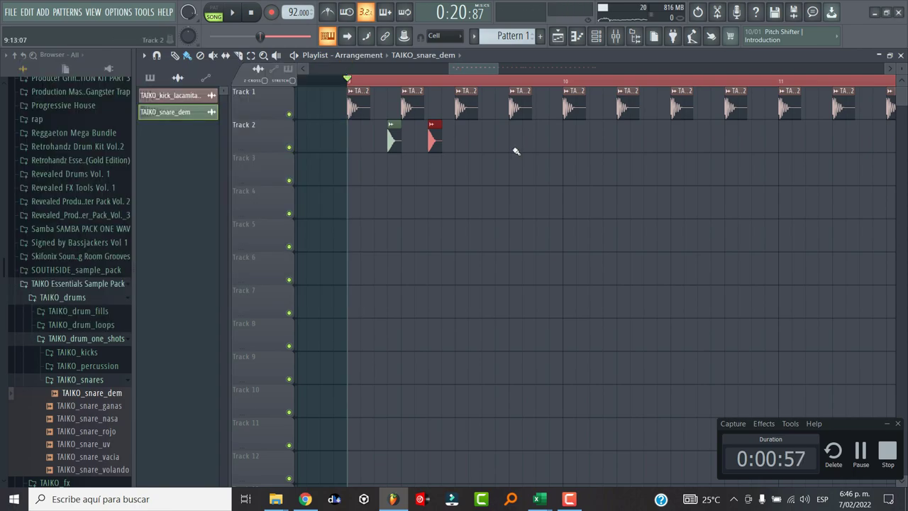
Duplicate the TAIKO_snare_dem pattern across bars 9 and 10 of Track 2 and check the sample's settings during playback
left_click_drag(604, 122, 598, 139)
key("space")
scroll(596, 141, "down", 4)
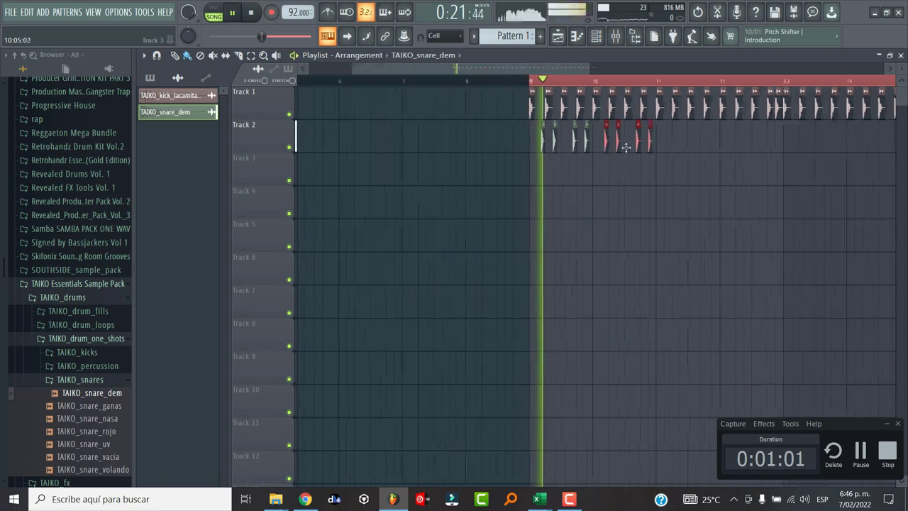
scroll(592, 142, "up", 3)
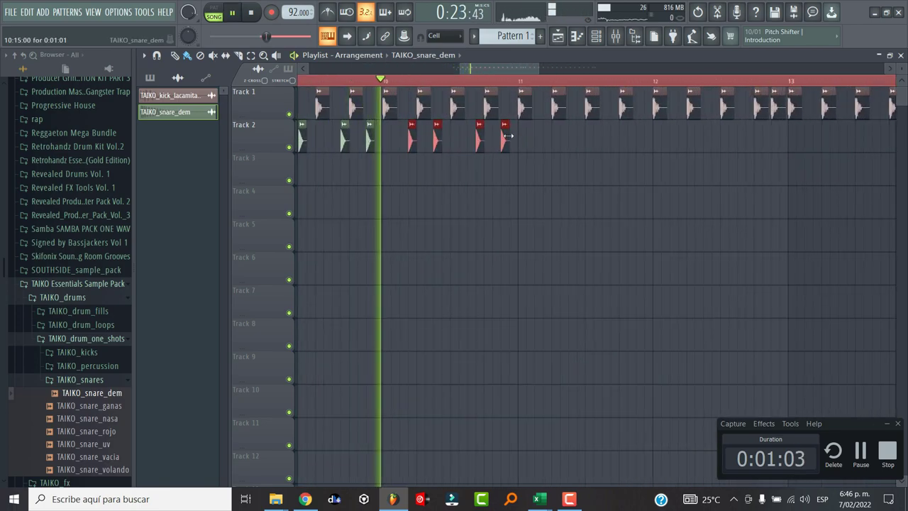
double_click(508, 135)
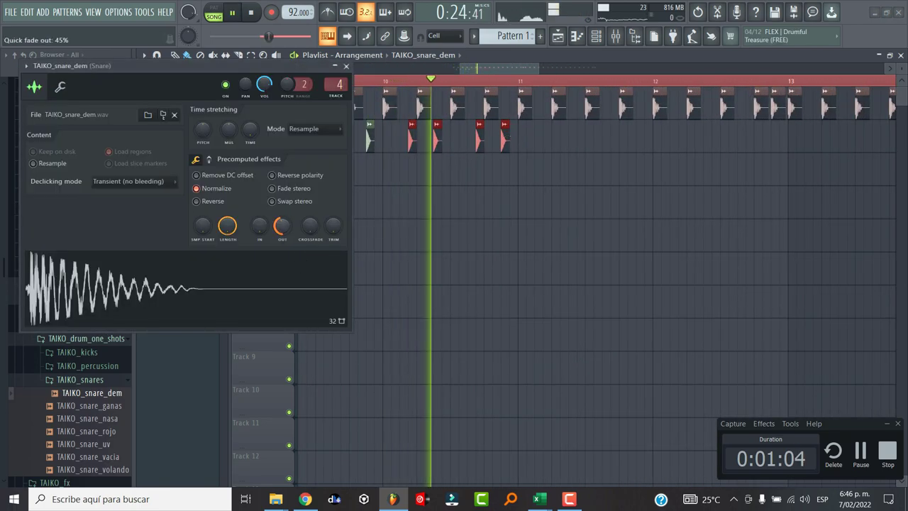
left_click(346, 66)
Extend the TAIKO_snare_dem pattern through bar 12 on Track 2, leaving out the final hit
scroll(457, 148, "down", 3)
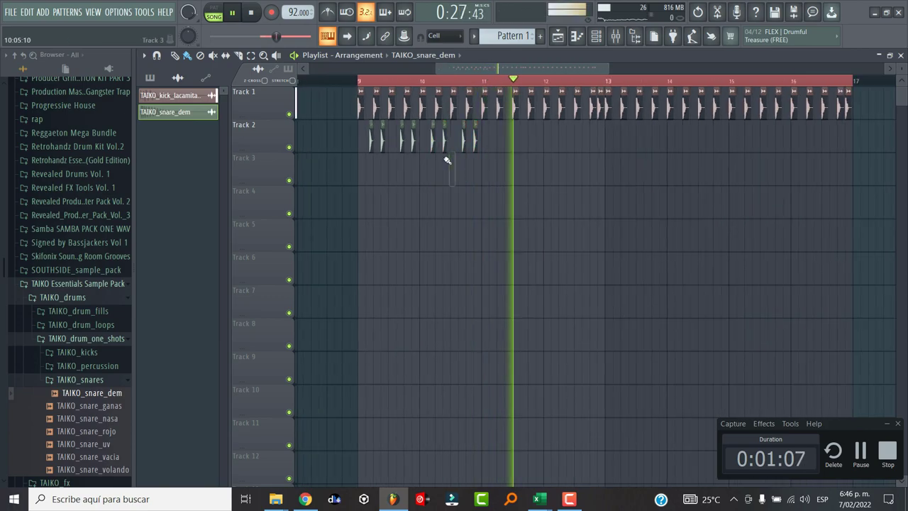
left_click_drag(465, 184, 525, 143)
key("space")
left_click(555, 212, "ctrl")
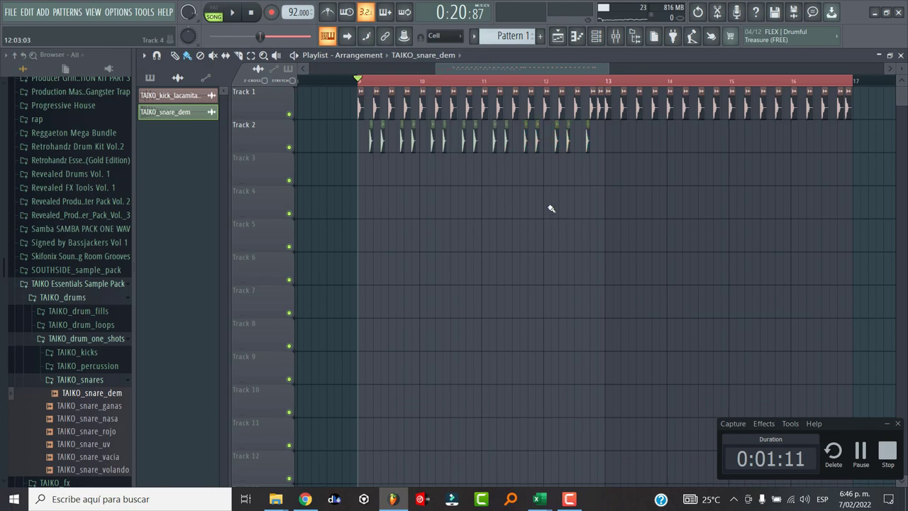
Place TAIKO_snare_nasa in bar 13 of Track 2, add a quick fade-out to the sample and normalize it
left_click(94, 405)
left_click(95, 419)
left_click_drag(95, 423, 640, 135)
scroll(623, 136, "up", 5)
double_click(635, 135)
left_click_drag(297, 241, 298, 231)
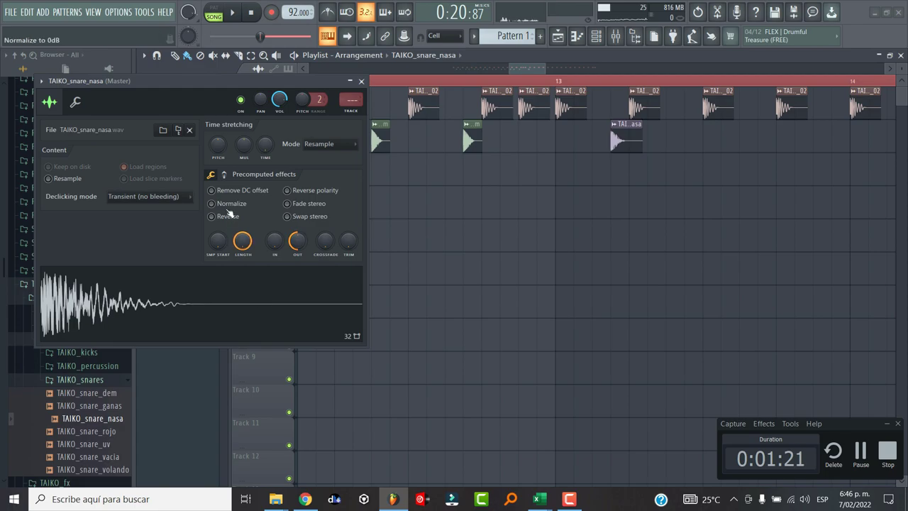
left_click(211, 203)
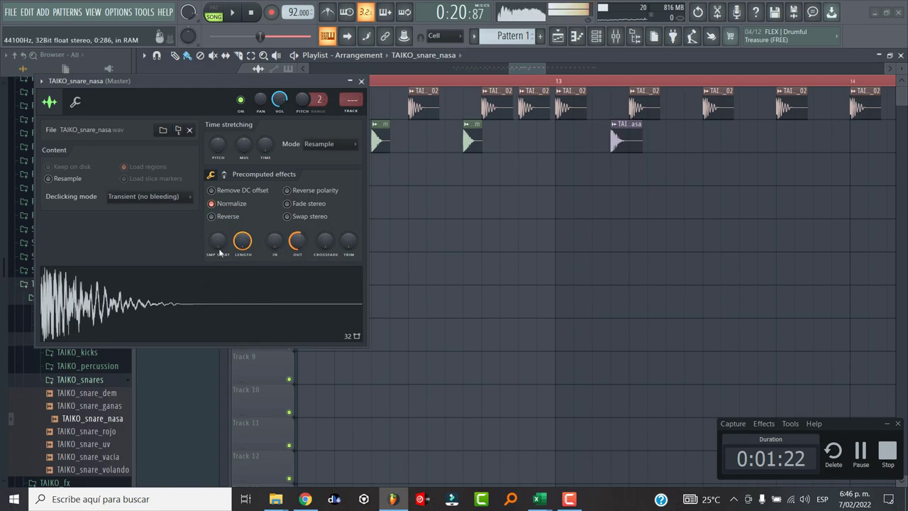
Route TAIKO_snare_nasa to free mixer track 9 and rename that track Snare 2
left_click(41, 80)
mouse_move(106, 95)
left_click(213, 120)
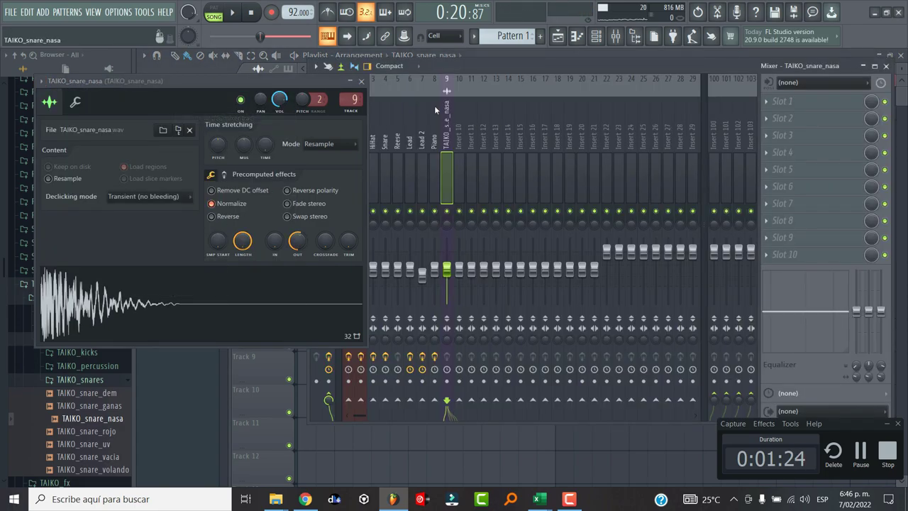
left_click(362, 81)
key("F2")
type("S")
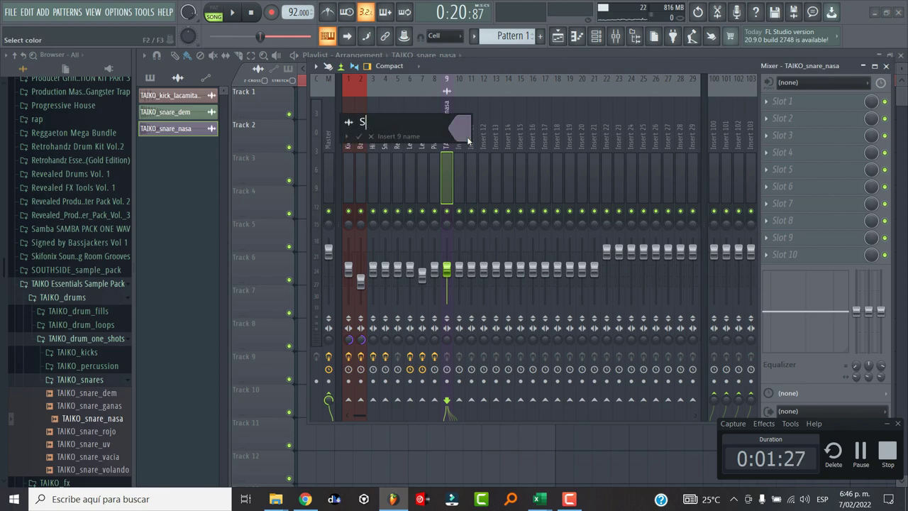
type("nare 2")
key("Return")
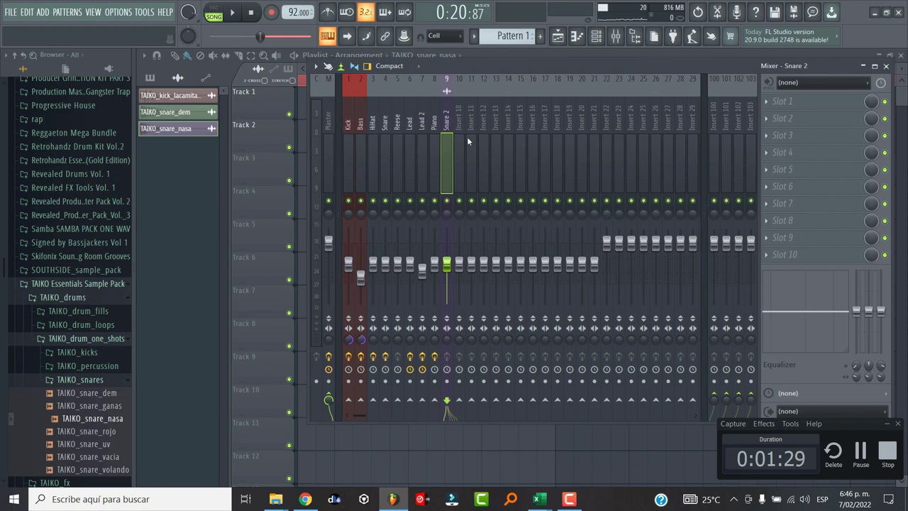
Move the Snare 2 mixer track directly after the Snare track and set its volume to 63%
key("alt+Left")
key("alt+Left")
key("alt+Left")
key("alt+Left")
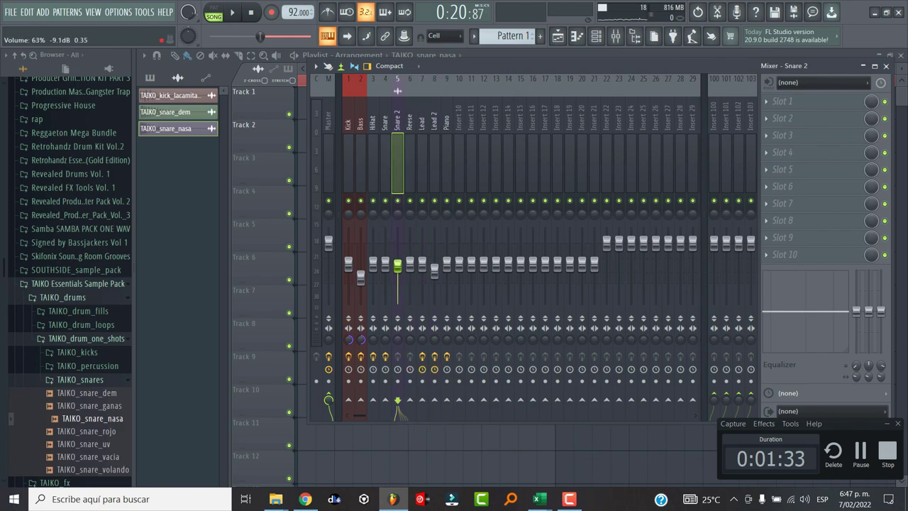
Add TAIKO_snare_nasa hits on Track 2 to complete the snare pattern across bars 13 and 14 of the playlist
left_click(566, 39)
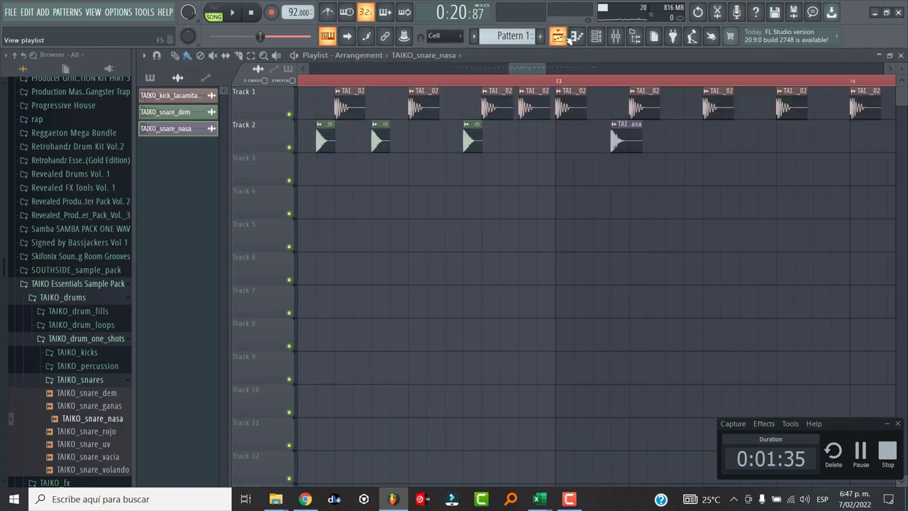
scroll(586, 147, "down", 3)
scroll(600, 144, "up", 3)
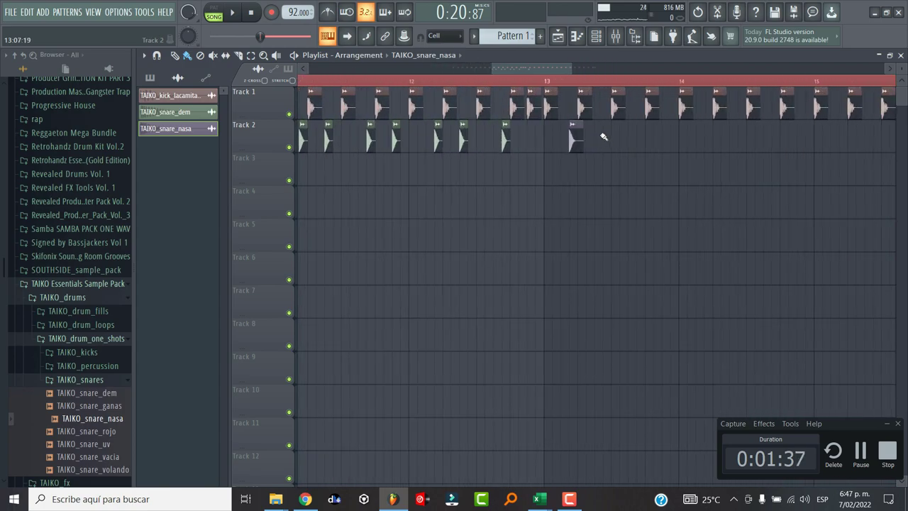
left_click(642, 137)
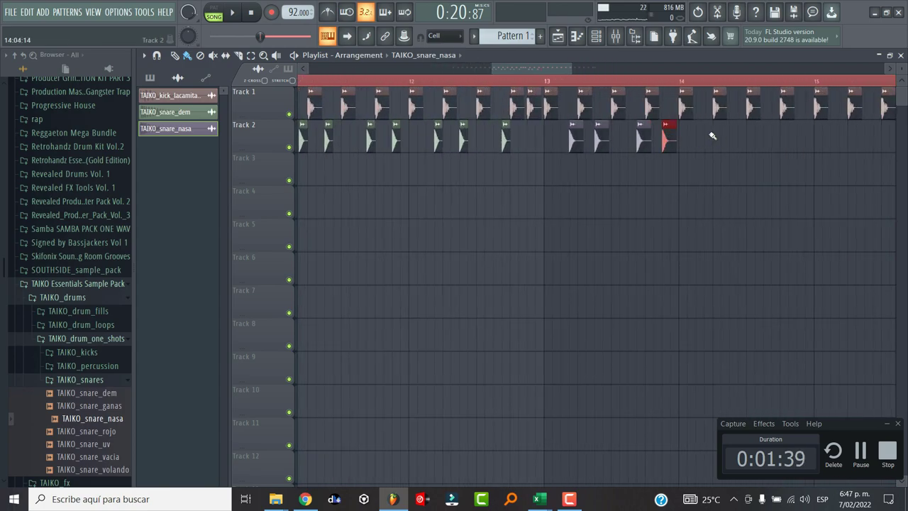
left_click(737, 140)
left_click(779, 142)
Copy the TAIKO_snare_nasa hits of bars 13 and 14, without the last one, into bars 15 and 16 on Track 2
left_click_drag(790, 164, 572, 140)
scroll(577, 148, "down", 5)
key("ctrl+c")
key("ctrl+v")
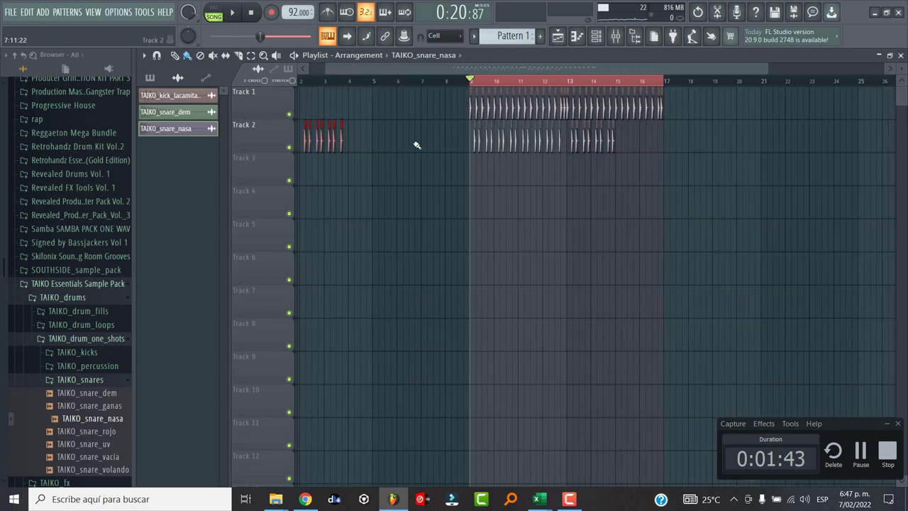
left_click_drag(340, 137, 659, 143)
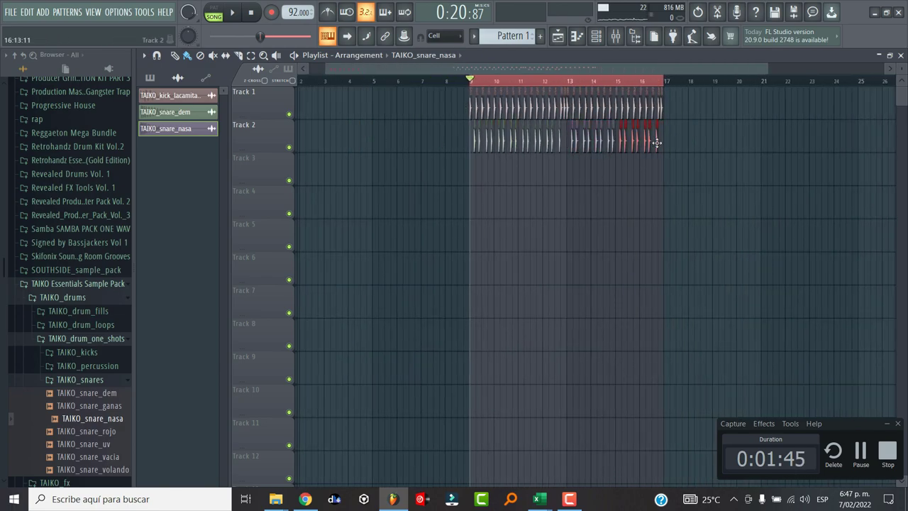
scroll(541, 176, "up", 6)
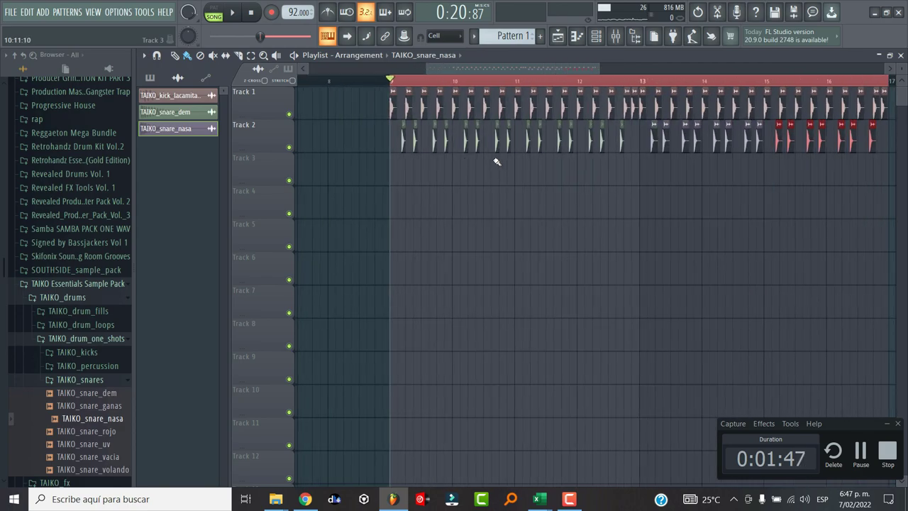
Audition the TAIKO percussion one-shots and place TAIKO_vocal_doble on Track 3 near the end of bar 10
scroll(491, 171, "down", 3)
left_click(61, 381)
left_click(71, 366)
left_click(72, 379)
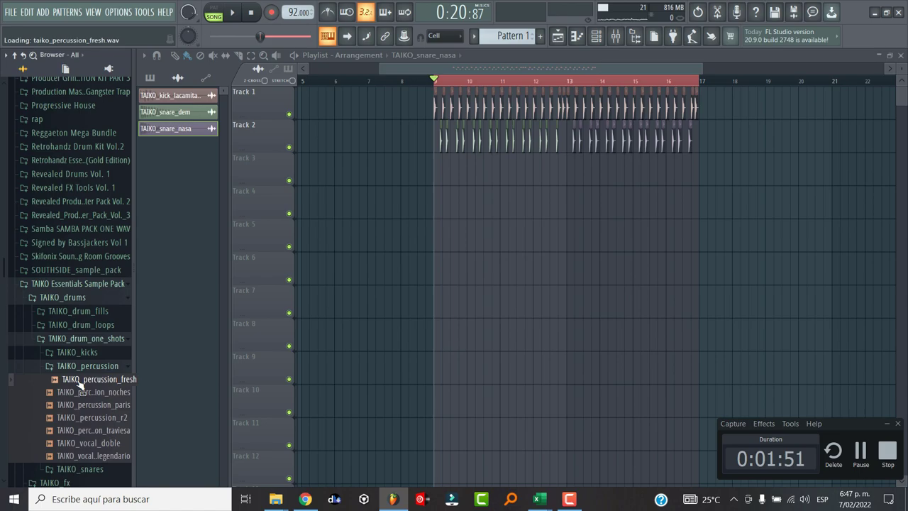
left_click(79, 393)
left_click(79, 406)
left_click(81, 418)
left_click(91, 430)
left_click(85, 443)
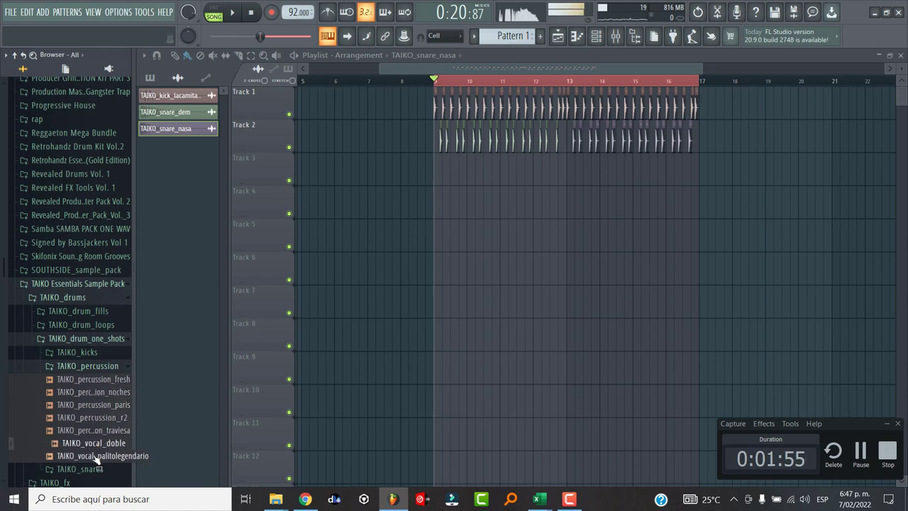
left_click_drag(85, 443, 510, 170)
scroll(539, 170, "up", 6)
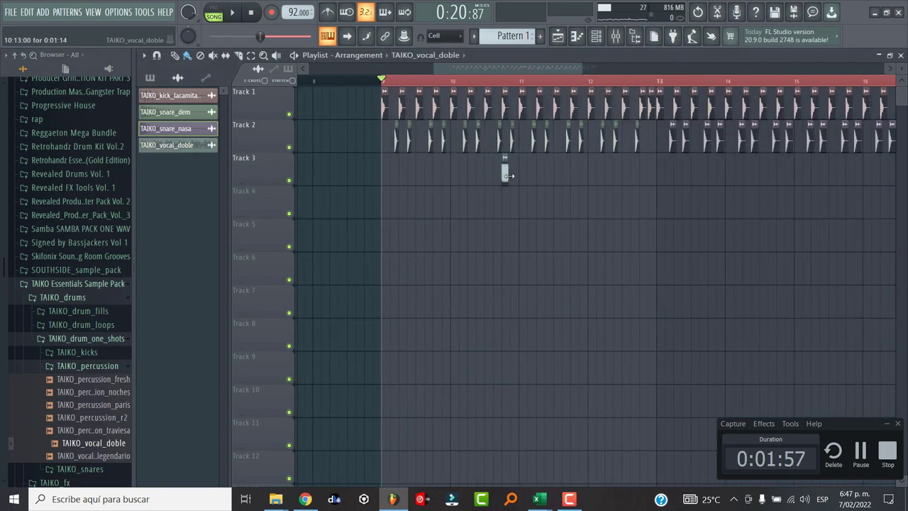
Route TAIKO_vocal_doble to free mixer track 10 and rename that track Redoble
double_click(561, 168)
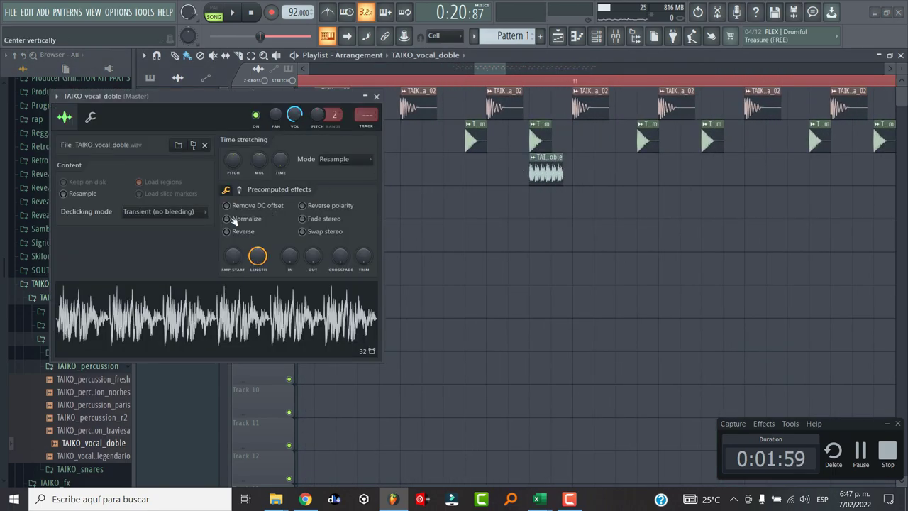
left_click(54, 96)
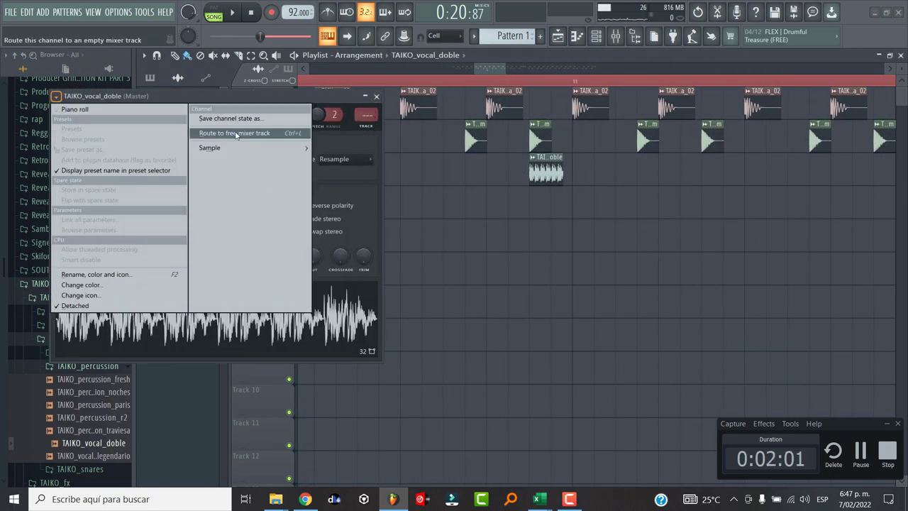
left_click(234, 136)
left_click(376, 96)
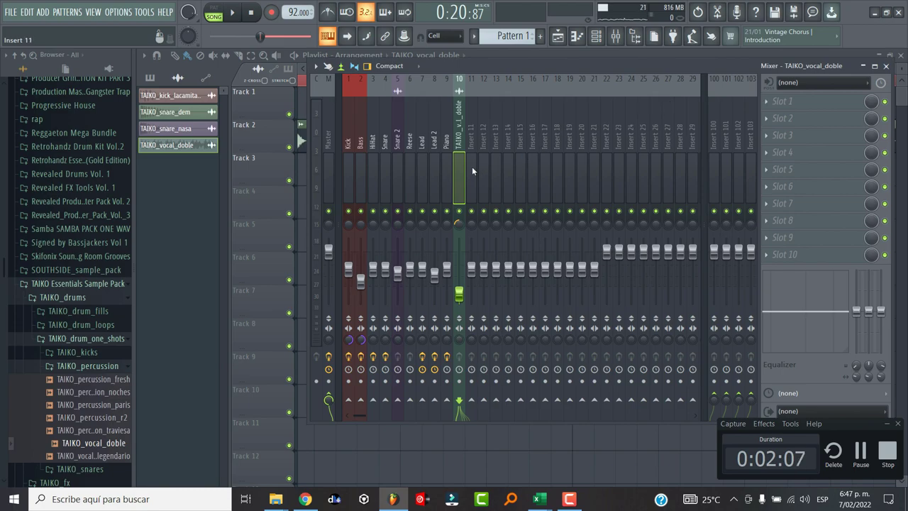
key("F2")
type("Redoble")
key("Return")
left_click(557, 36)
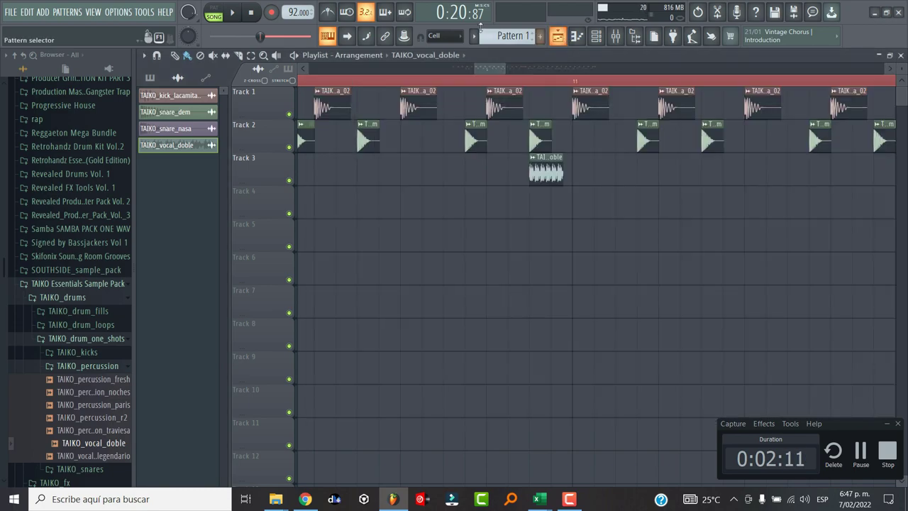
With snapping set to none, extend the TAIKO_vocal_doble clip to the start of bar 11, then set snapping to Cell
left_click(445, 36)
left_click(444, 74)
left_click_drag(565, 162, 572, 163)
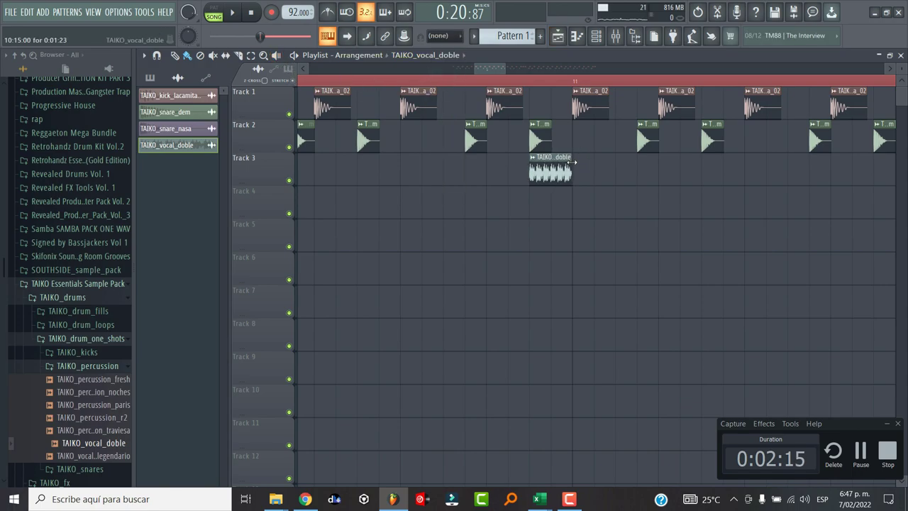
left_click(445, 36)
left_click(443, 59)
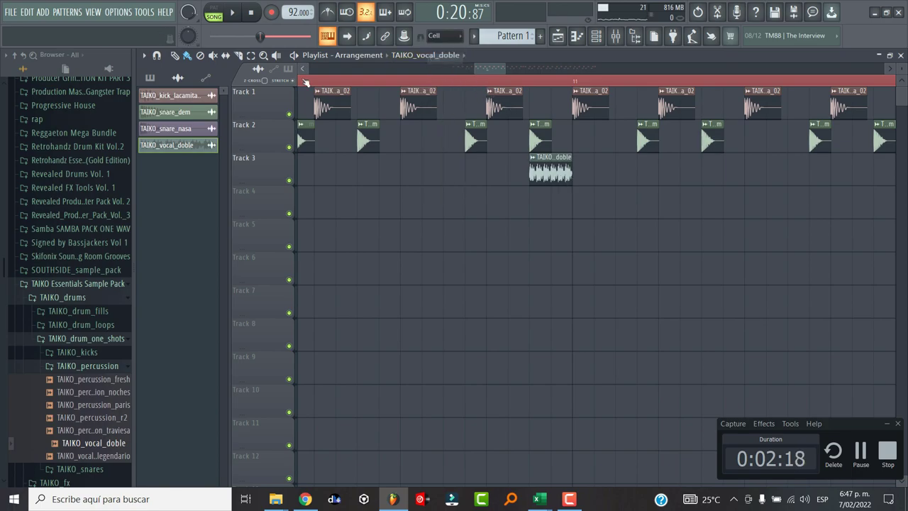
Set the time stretching mode of TAIKO_vocal_doble to Auto
double_click(550, 177)
left_click(330, 159)
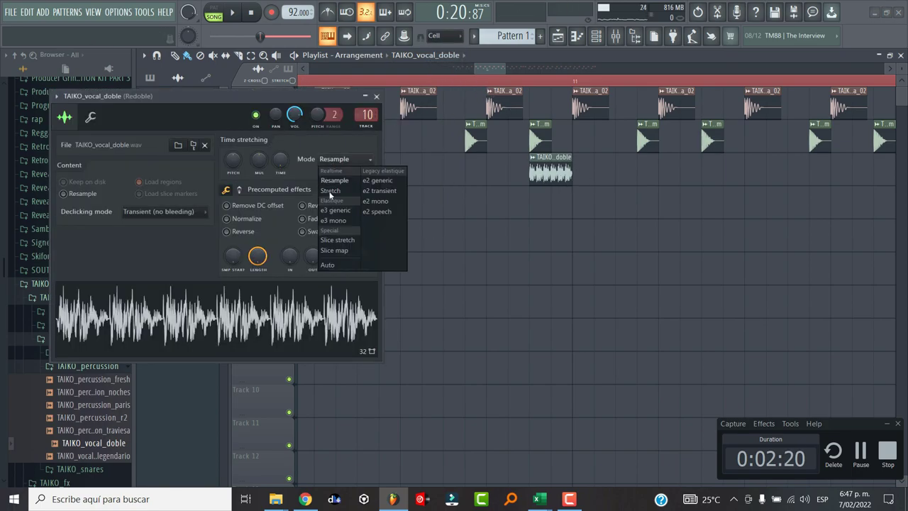
left_click(328, 266)
left_click(377, 96)
Copy the TAIKO_vocal_doble clip to the end of bar 14 on Track 3
scroll(448, 168, "down", 5)
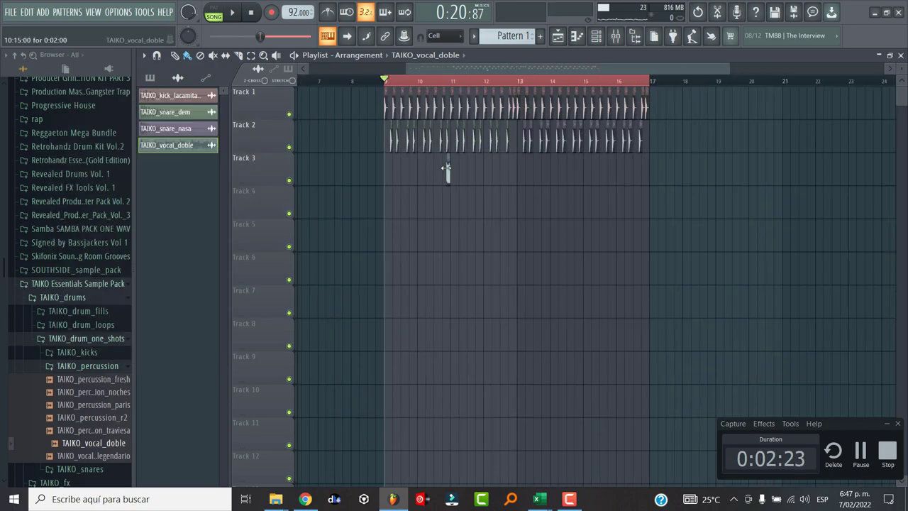
scroll(587, 170, "up", 5)
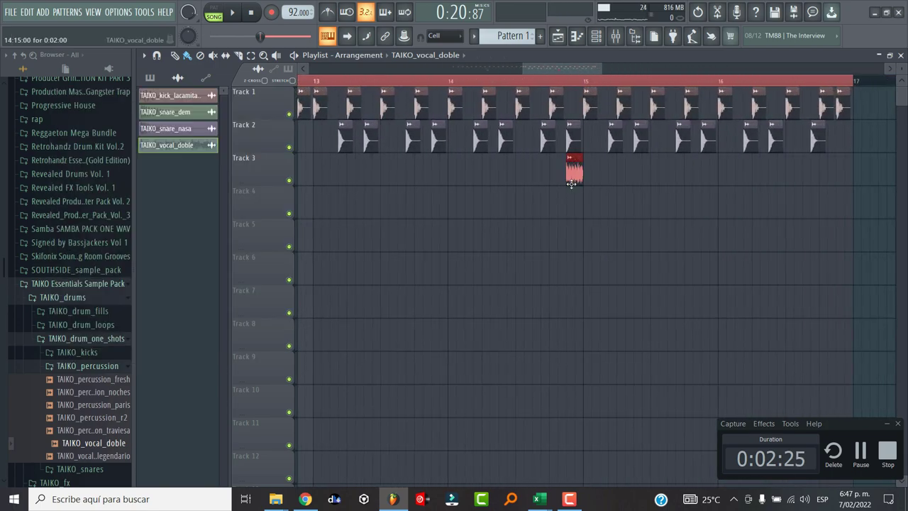
scroll(571, 183, "down", 5)
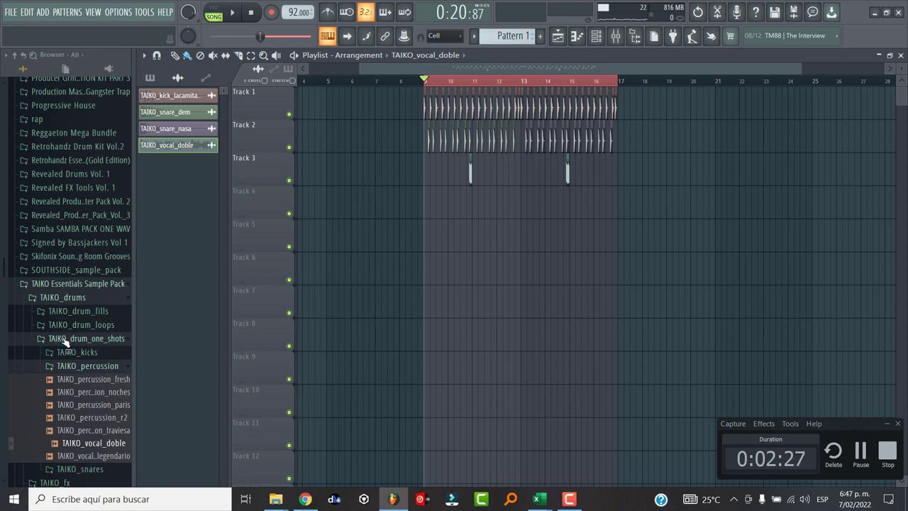
Audition the TAIKO percussion loops and place TAIKO_88_percussion_loop_tuveneno on Track 4 at bar 9, time-stretched to 4:00:00
left_click(64, 339)
left_click(66, 328)
left_click(86, 365)
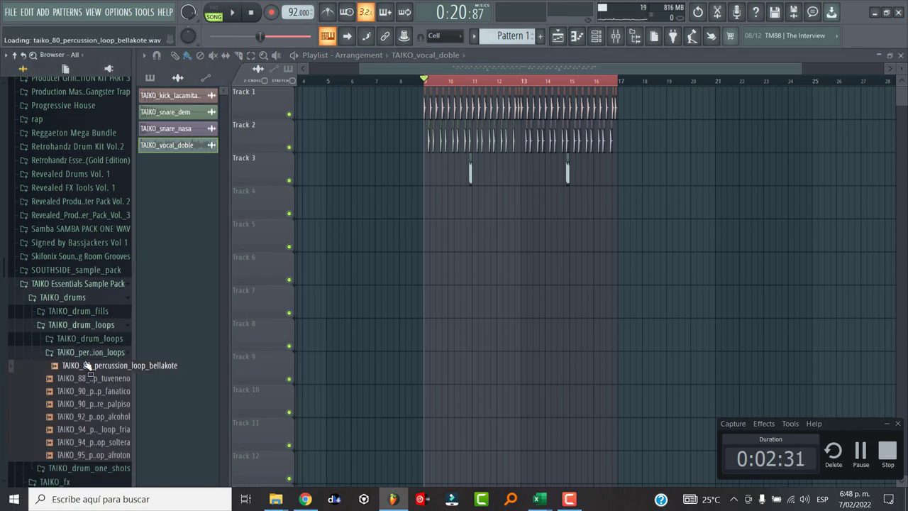
left_click(88, 378)
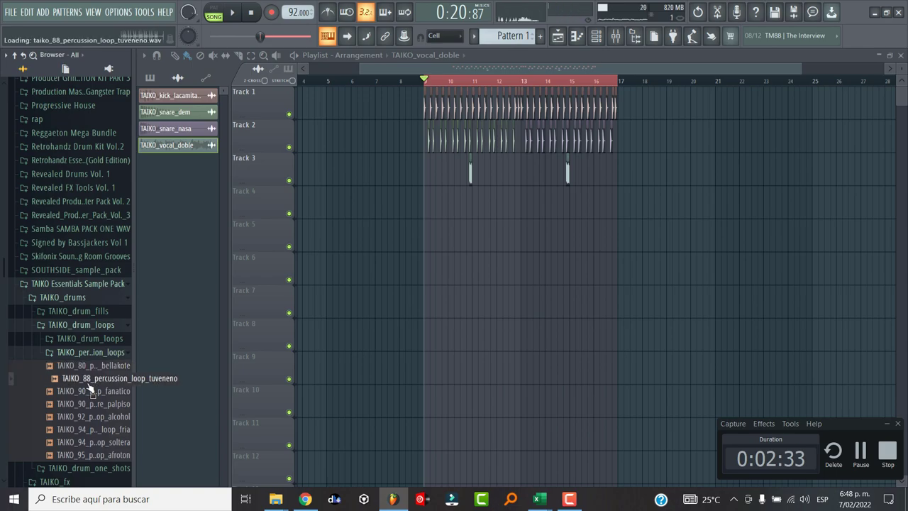
left_click(92, 390)
left_click(92, 379)
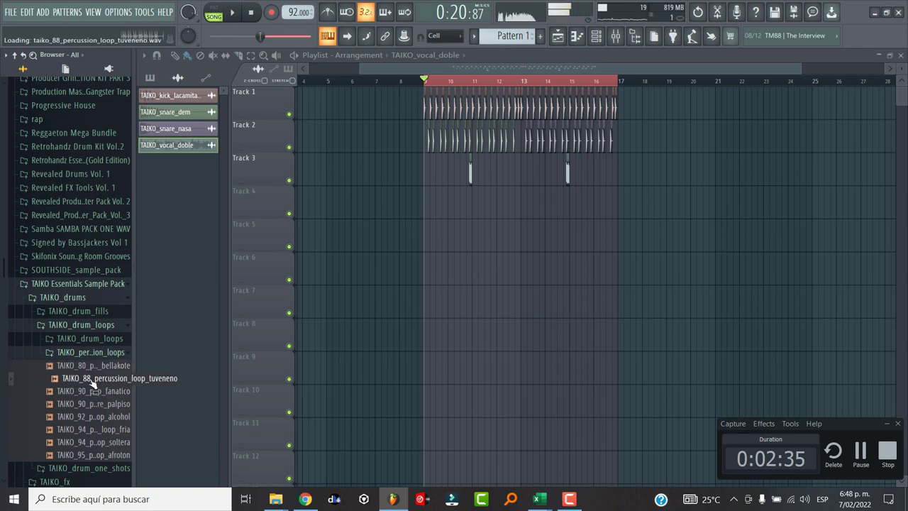
left_click(95, 403)
left_click(103, 417)
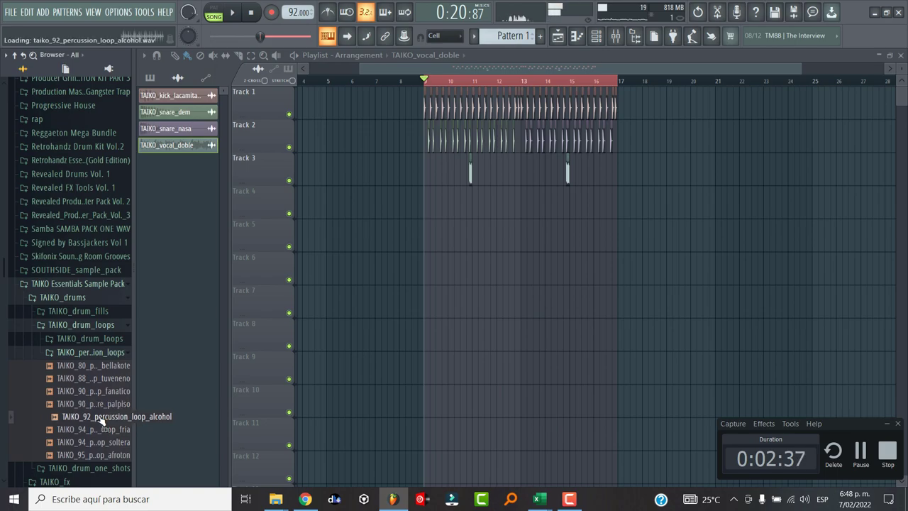
left_click_drag(95, 386, 438, 190)
left_click_drag(295, 175, 296, 172)
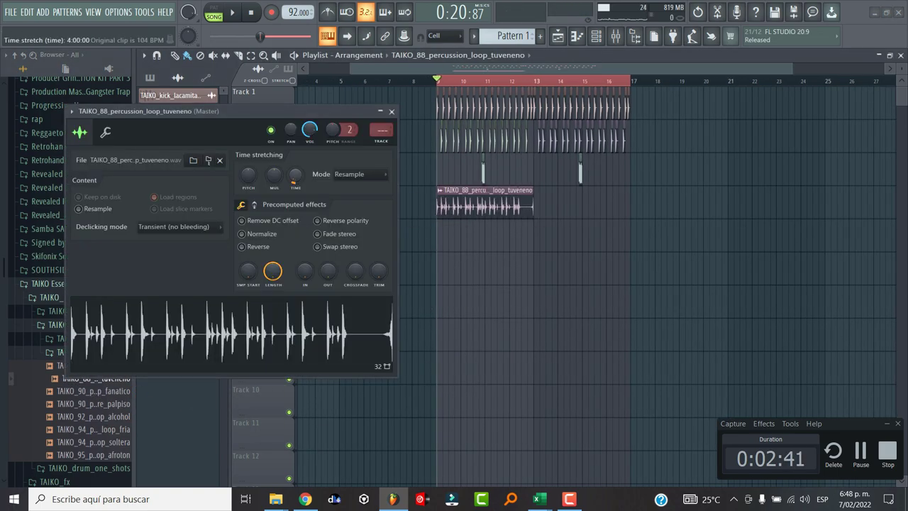
Route TAIKO_88_percussion_loop_tuveneno to free mixer track 11, naming that track Loop 1 with its volume at 56%
left_click(73, 111)
left_click(290, 149)
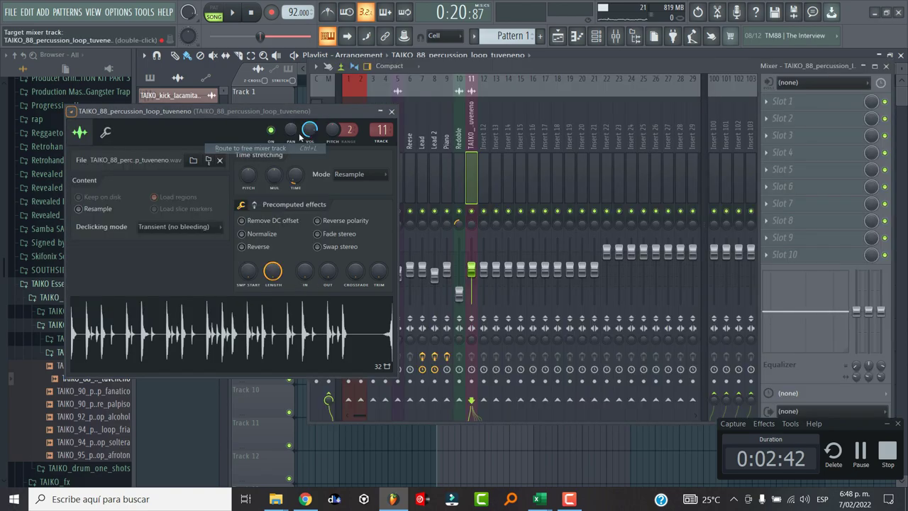
left_click(392, 111)
key("F2")
type("4")
key("Return")
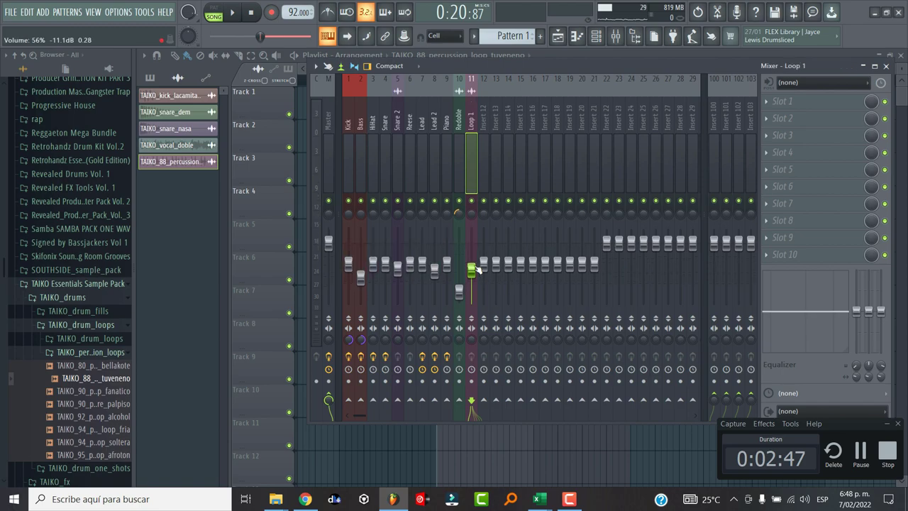
Move the Loop 1 mixer track directly after the Snare 2 track
key("alt+Left")
key("alt+Left")
key("alt+Left")
key("alt+Left")
key("alt+Left")
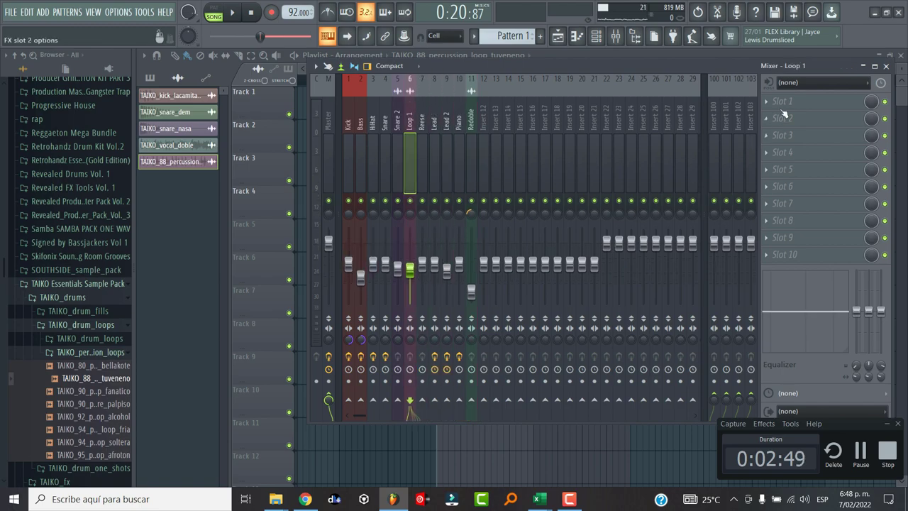
Insert Fruity parametric EQ 2 on Loop 1 with the 30Hz + 18kHz cut preset and raise its low cut to about 100 Hz
left_click(780, 118)
left_click(610, 290)
left_click(340, 51)
left_click_drag(30, 146, 84, 146)
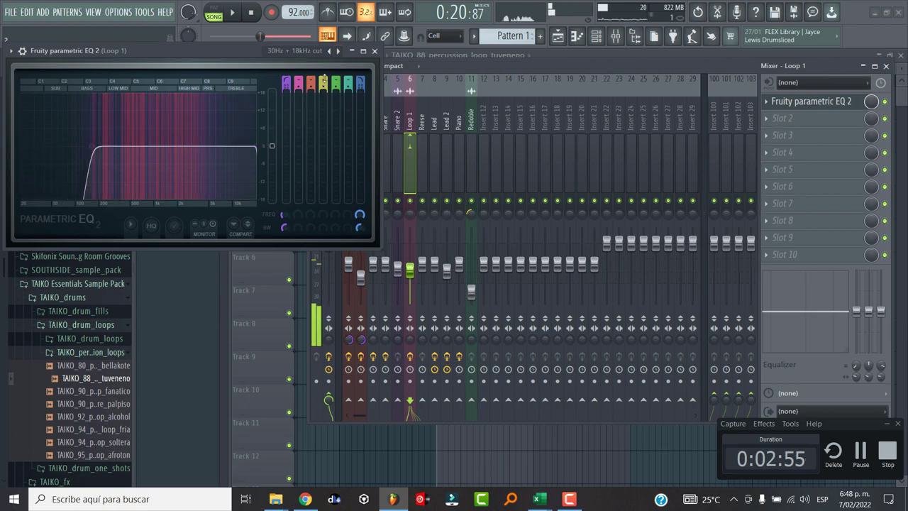
left_click(374, 51)
left_click(558, 35)
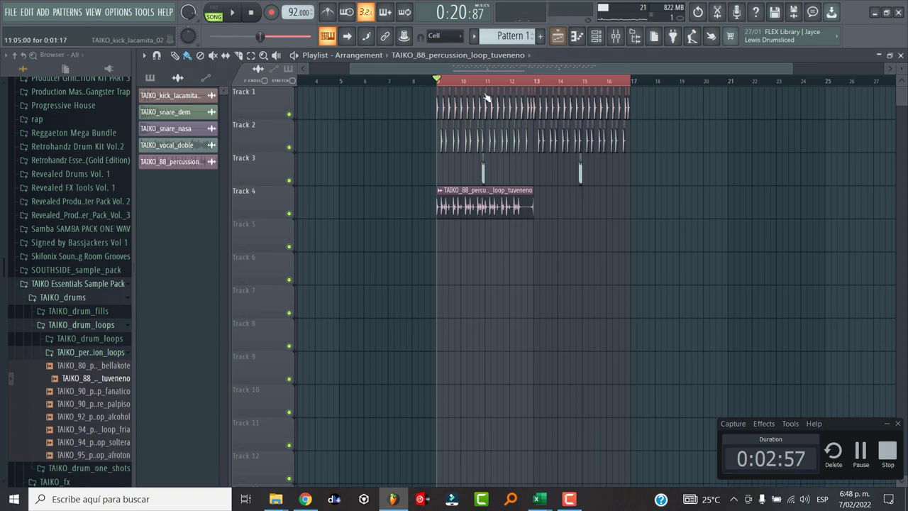
Fill bars 9 to 16 of Track 4 with two-bar loop clips, trimming the second and fourth to end just before bars 13 and 17
mouse_move(534, 197)
left_mouse_down()
mouse_move(485, 195)
mouse_move(543, 205)
left_mouse_up()
key("space")
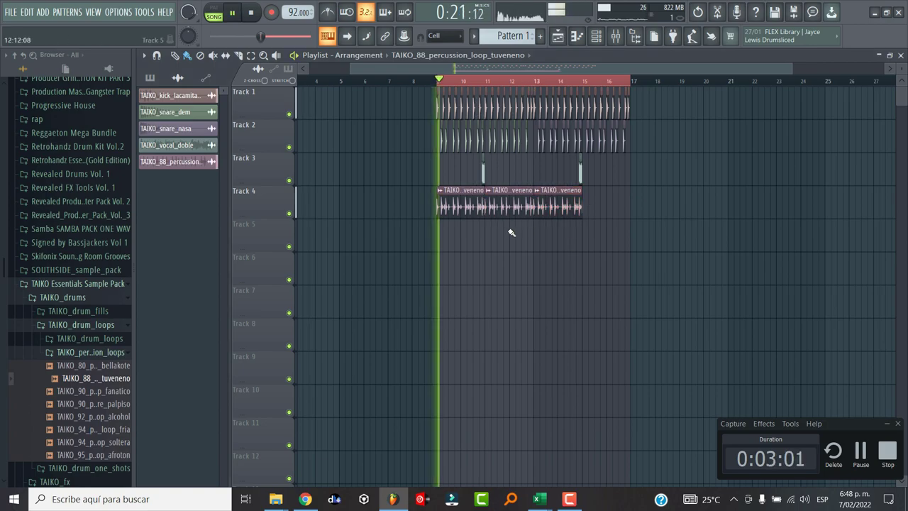
scroll(527, 231, "up", 3)
scroll(561, 206, "up", 3)
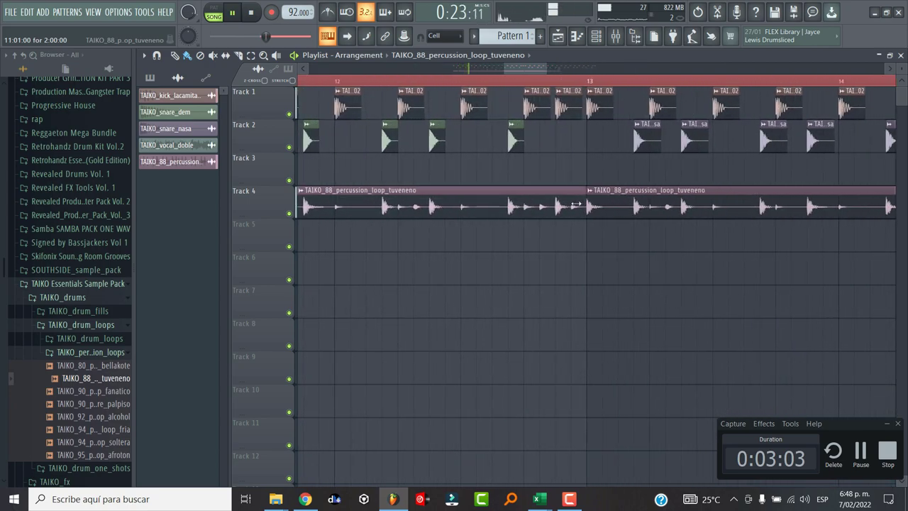
scroll(545, 203, "up", 3)
left_click_drag(578, 201, 552, 201)
scroll(546, 201, "down", 6)
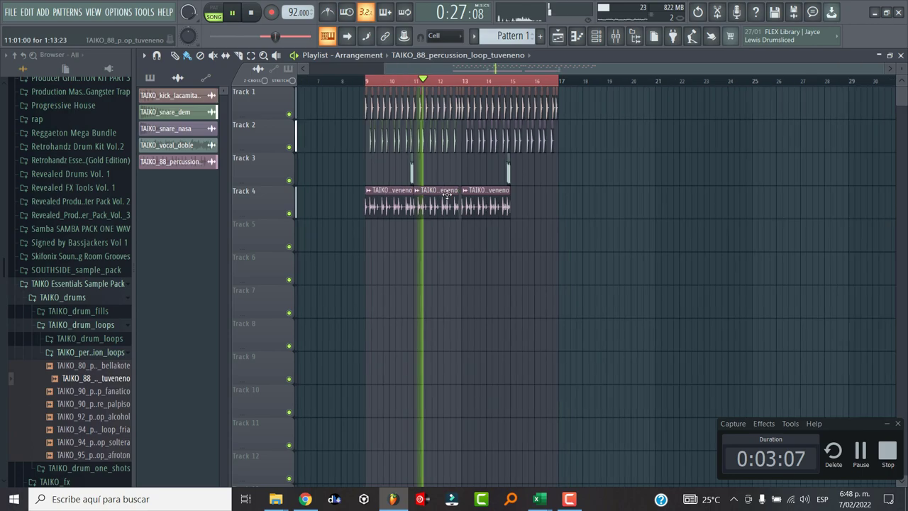
left_click(519, 200)
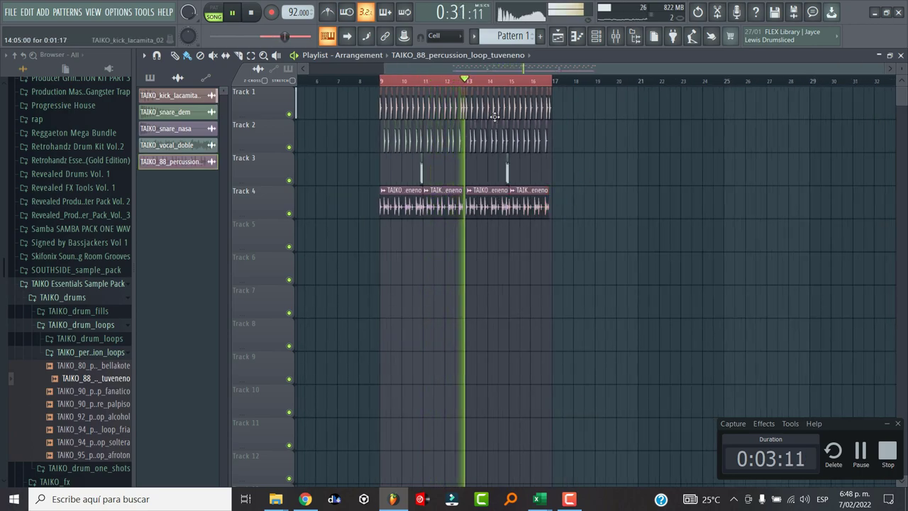
key("F9")
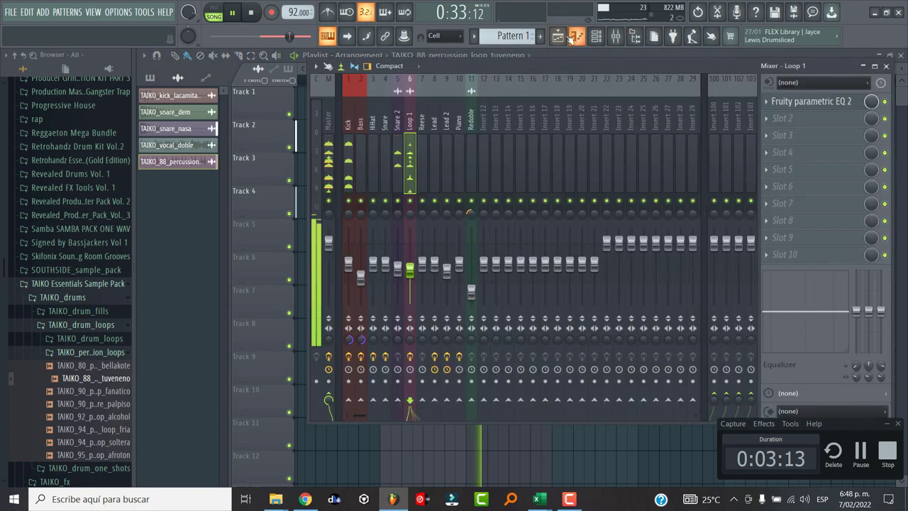
key("F9")
key("space")
Move all drum clips three tracks down to Tracks 4 to 7 and set the playlist time selection to bars 1 to 8
key("shift+Down")
key("shift+Down")
key("shift+Down")
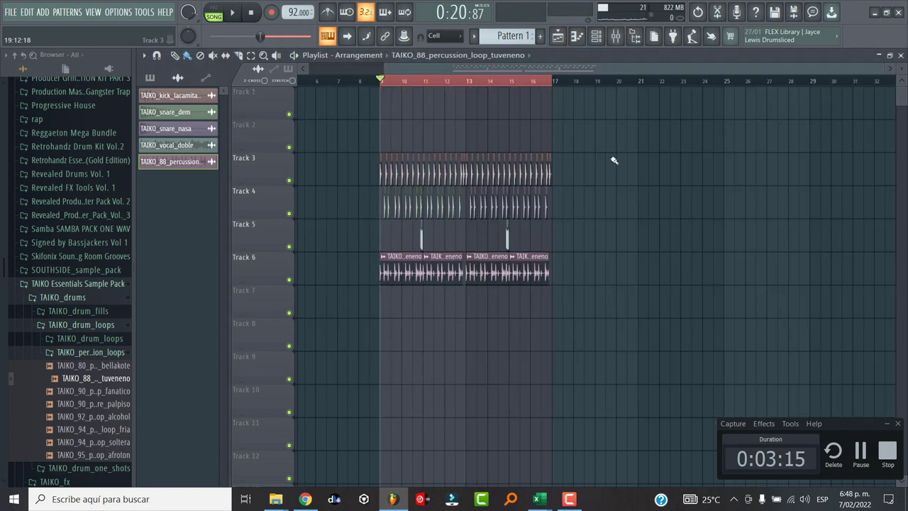
scroll(623, 176, "down", 1)
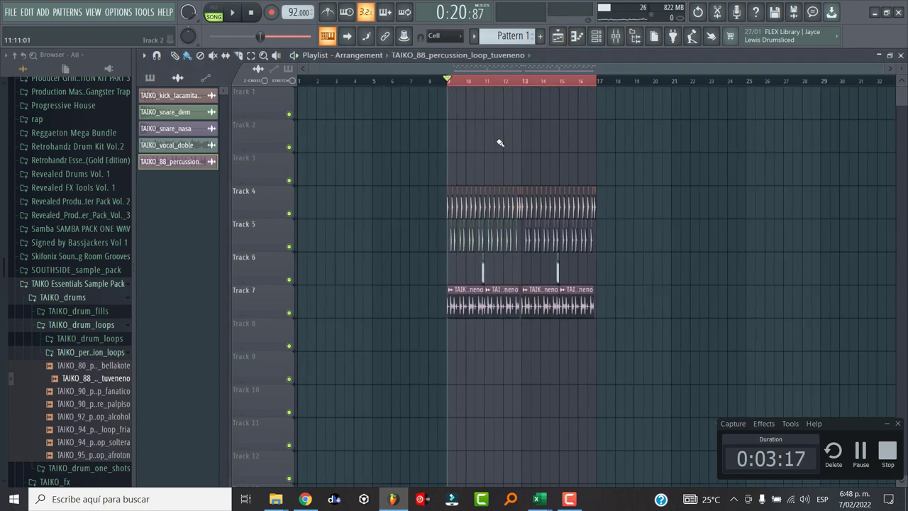
left_click(494, 85, "ctrl")
left_click_drag(307, 83, 446, 80)
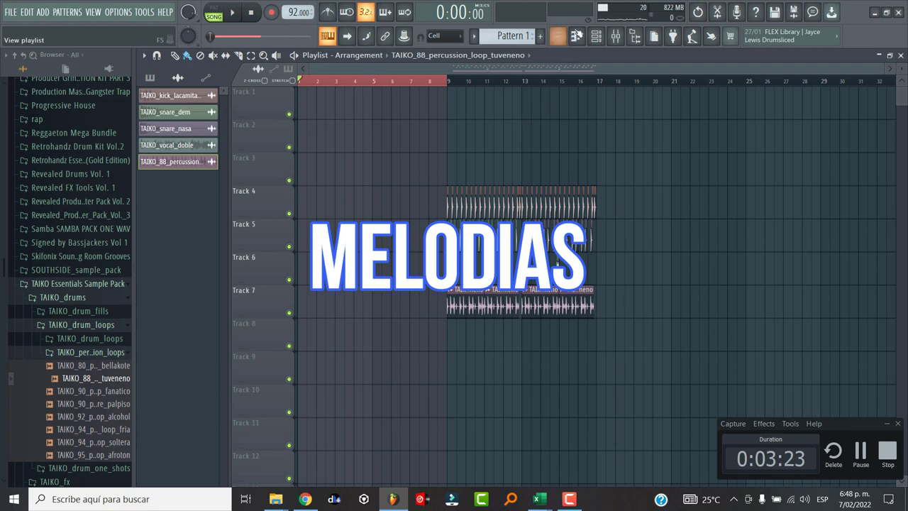
Route the Nexus channel to free mixer track 12 and rename that mixer track Pluck
left_click(596, 35)
left_click(529, 163)
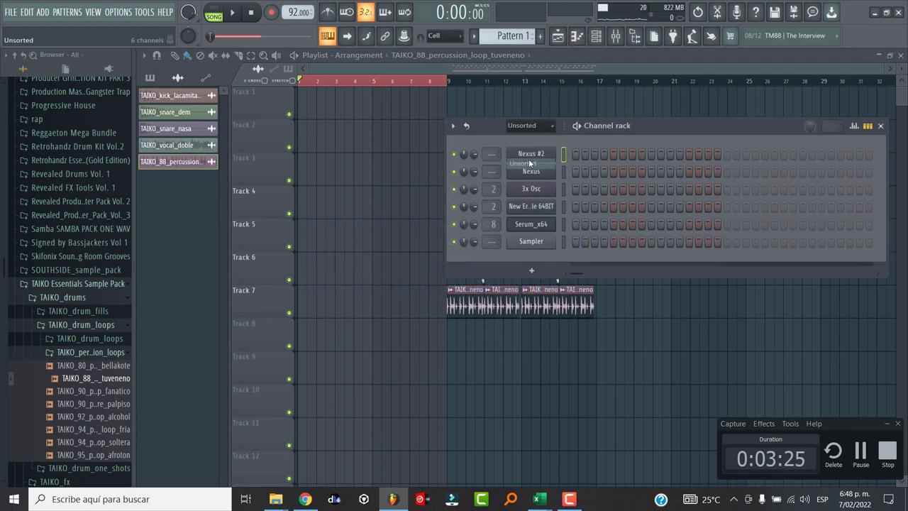
left_click(541, 172)
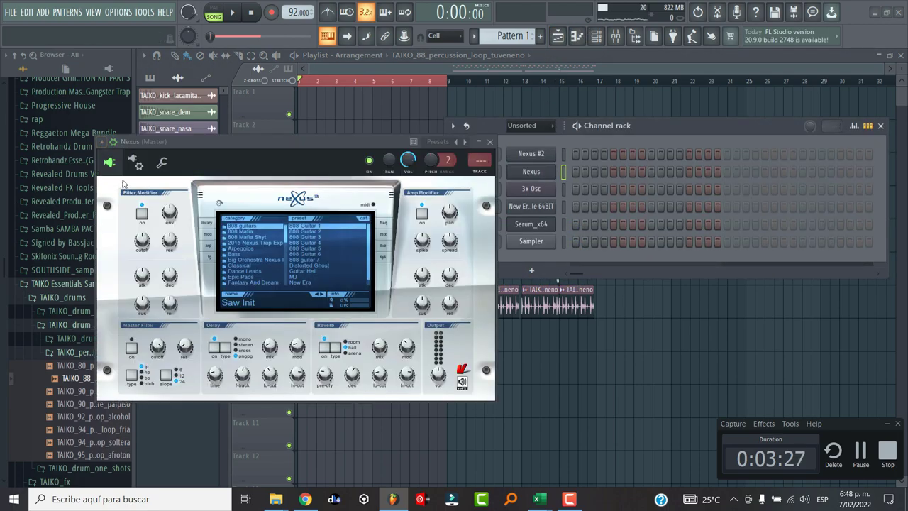
left_click(104, 145)
left_click(335, 182)
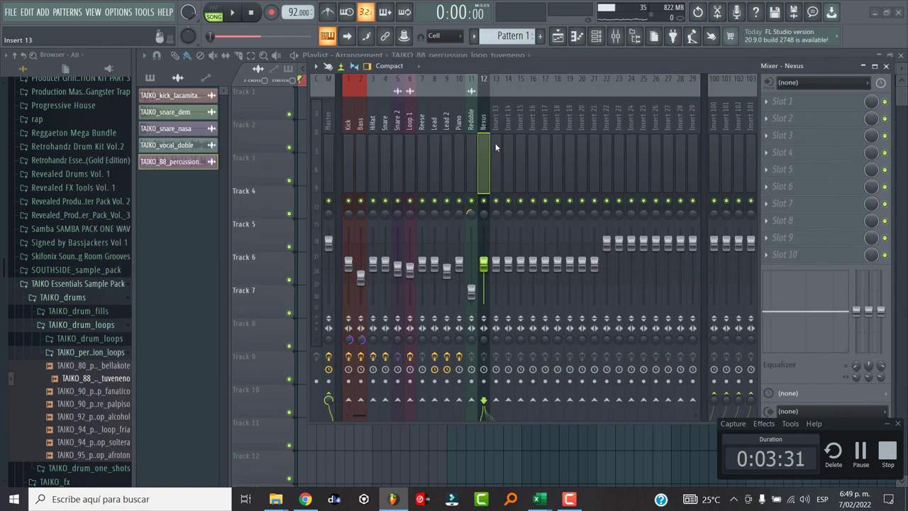
key("F2")
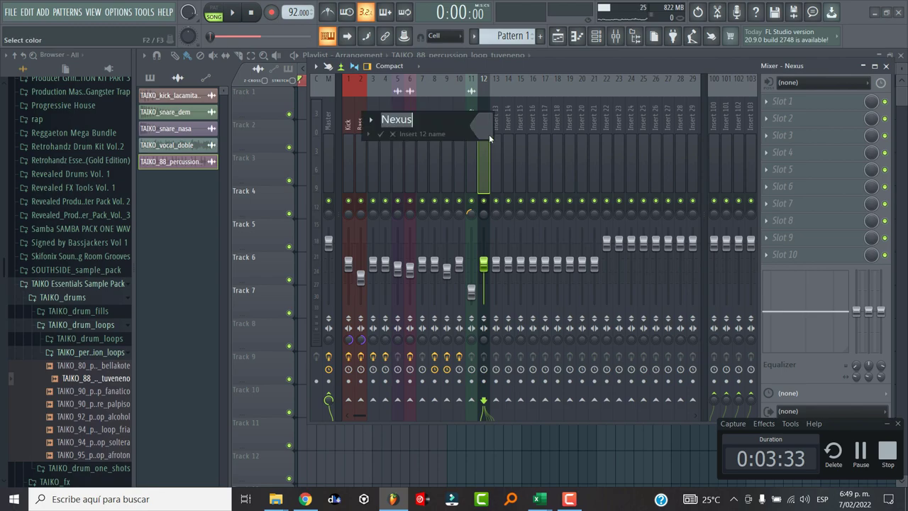
type("Pluck")
key("Return")
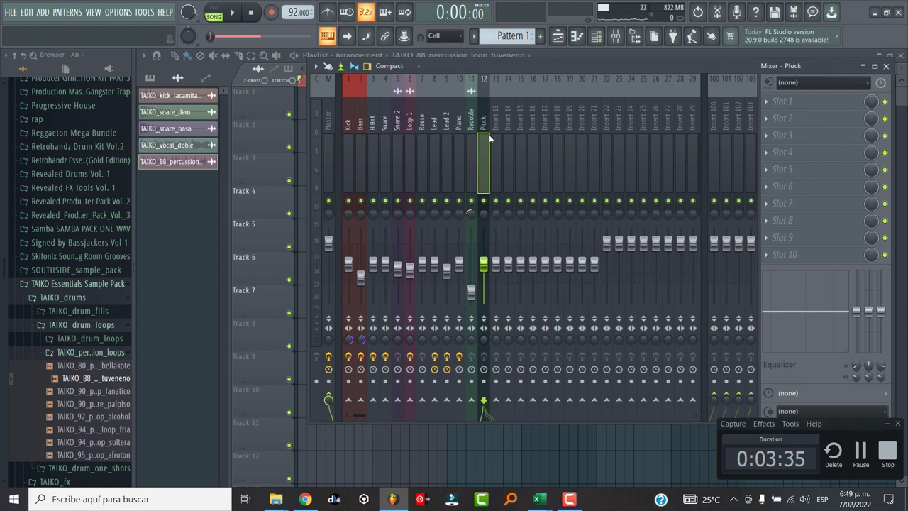
Open the Plucked category in Nexus, load the PL Amberpikes preset and audition it
left_click(596, 36)
left_click(525, 172)
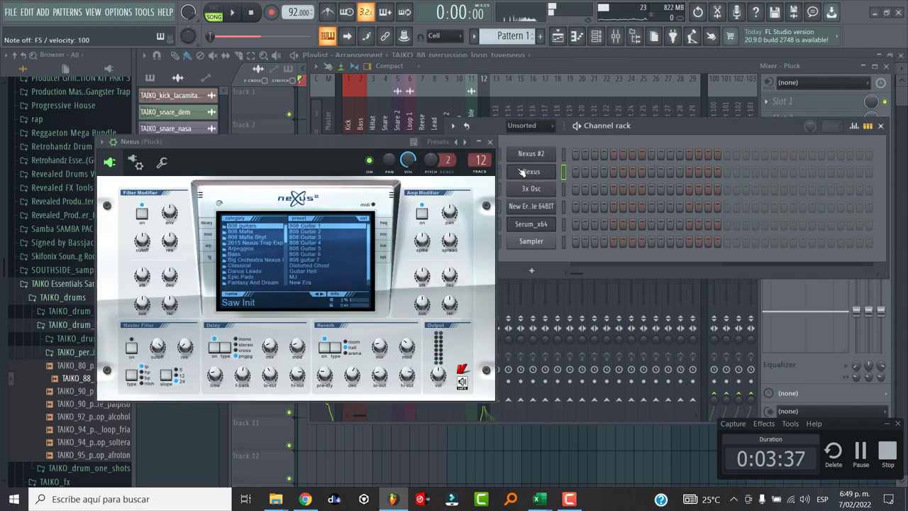
left_click_drag(287, 233, 287, 251)
left_click(266, 272)
left_click(355, 244)
left_click(360, 231)
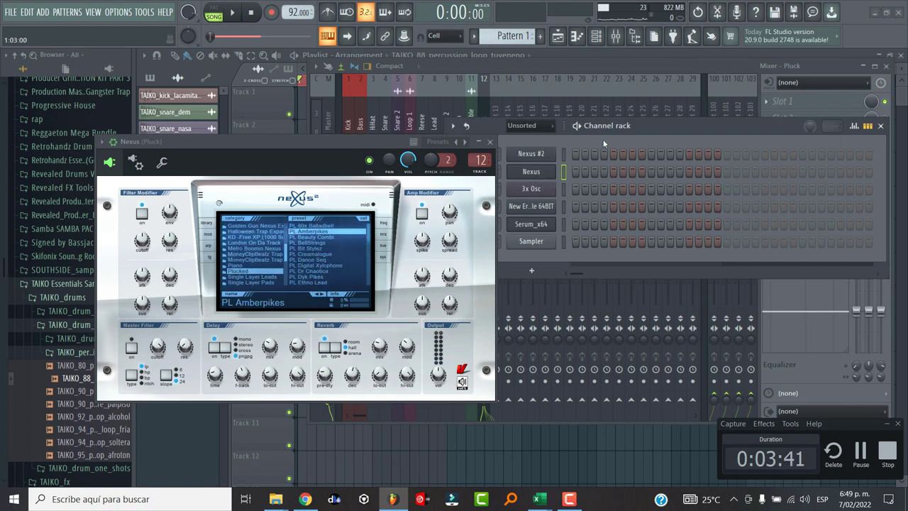
key("r")
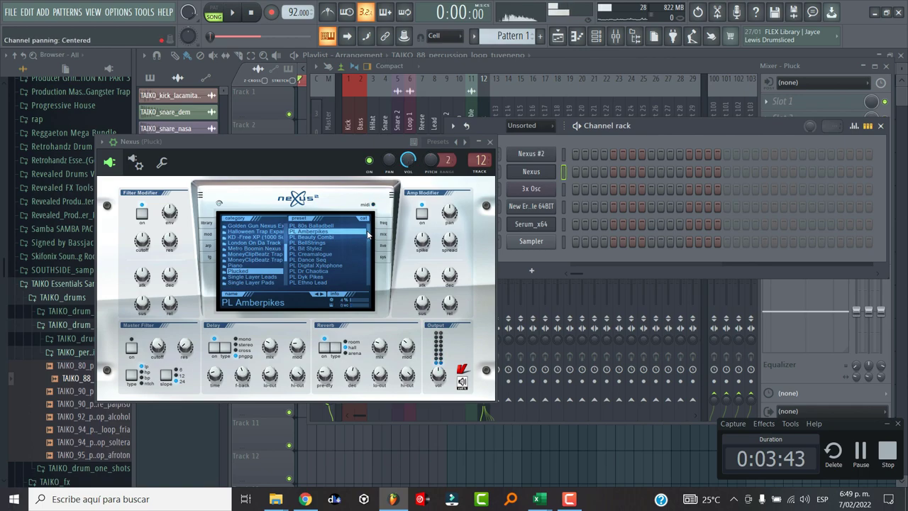
Try PL Muted Pad, load the PL Matrix Pike preset instead and audition it
left_click_drag(368, 236, 368, 253)
scroll(369, 254, "down", 2)
left_click(350, 247)
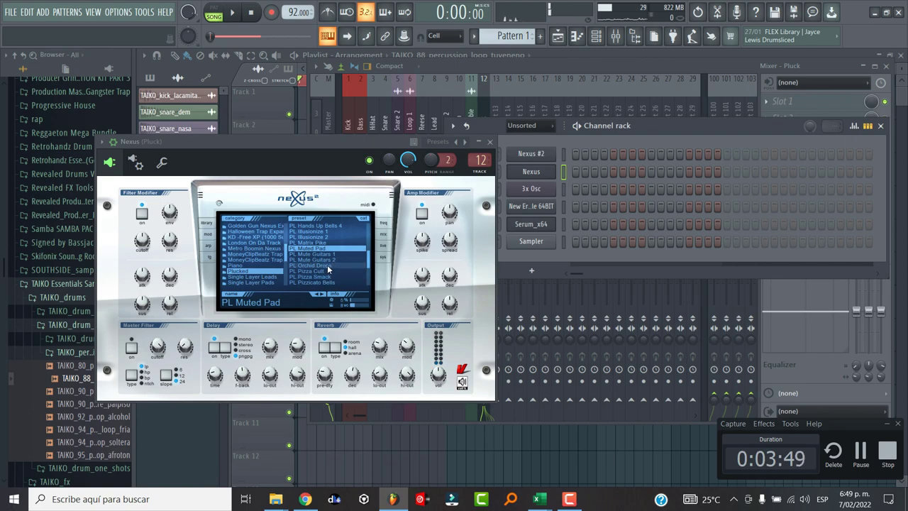
left_click(340, 242)
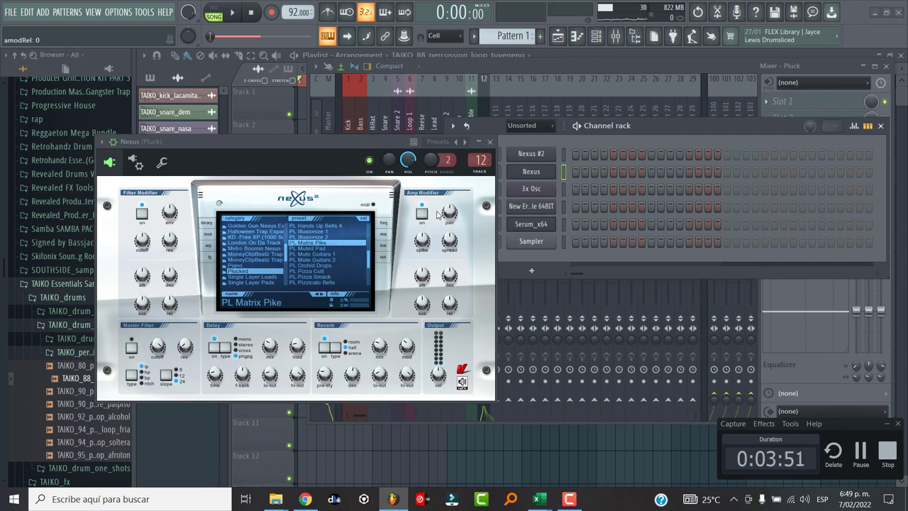
key("m")
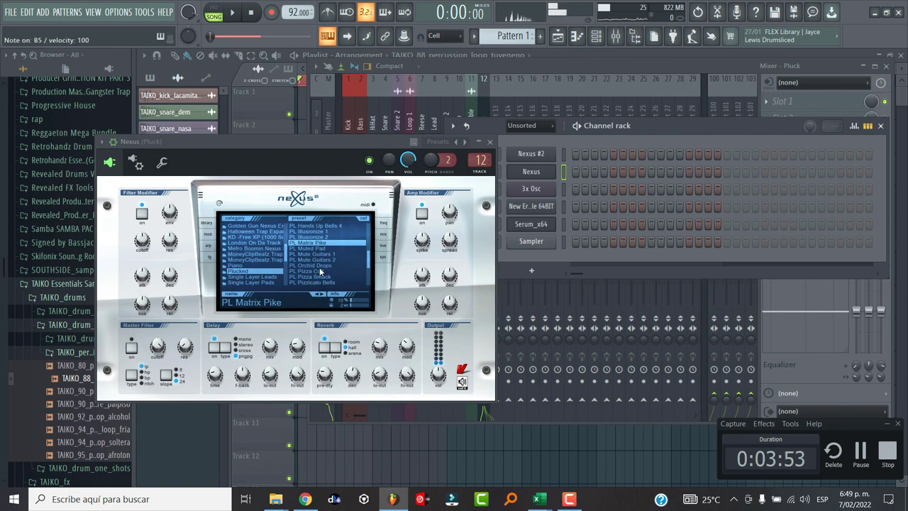
Check the PL Matrix Pike preset's effects and mix settings, close Nexus and play some test notes
left_click(214, 346)
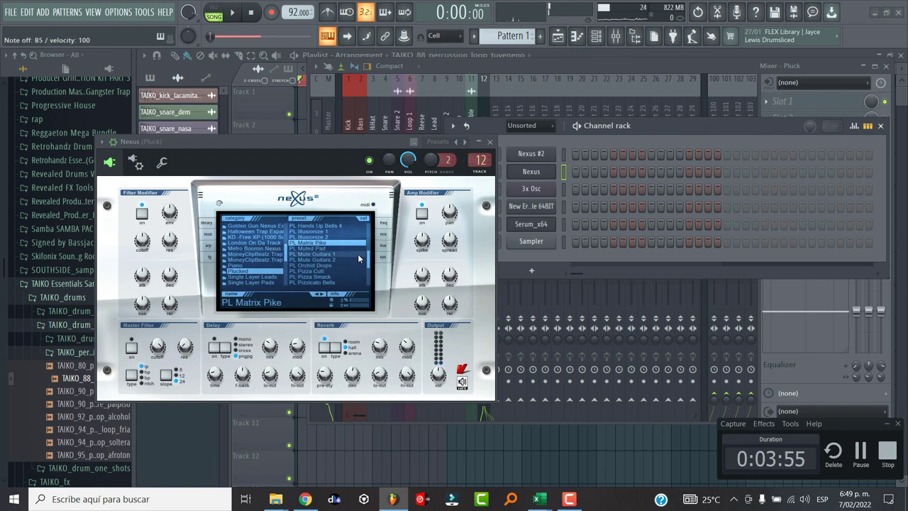
left_click(383, 234)
key("m")
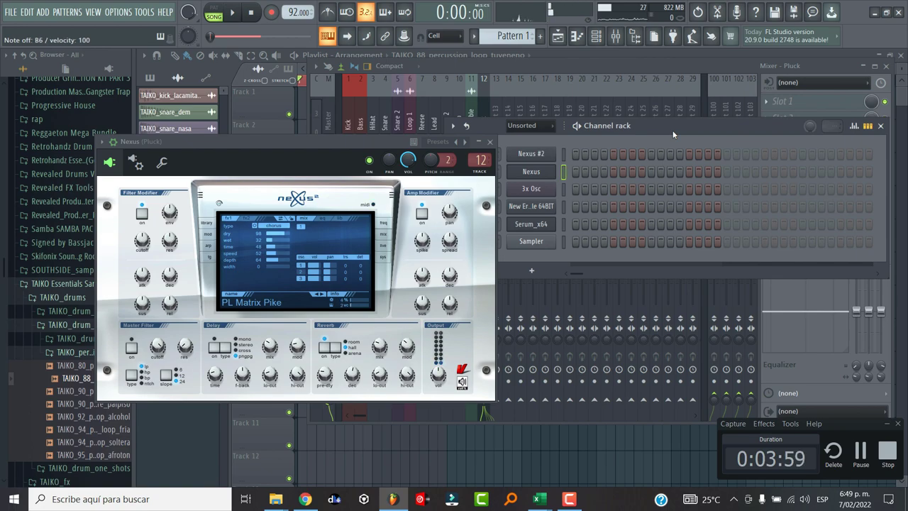
left_click(490, 141)
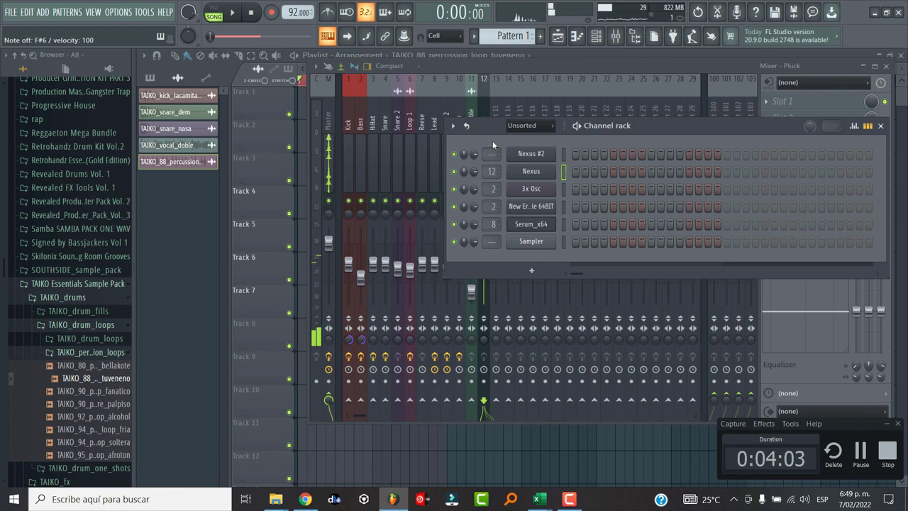
key("e")
key("5")
Write a one-bar Nexus melody in Pattern 1's piano roll: F#6 on beats 1 and 2, G6 on beat 3, C7 and B6 within beat 4
right_click(550, 176)
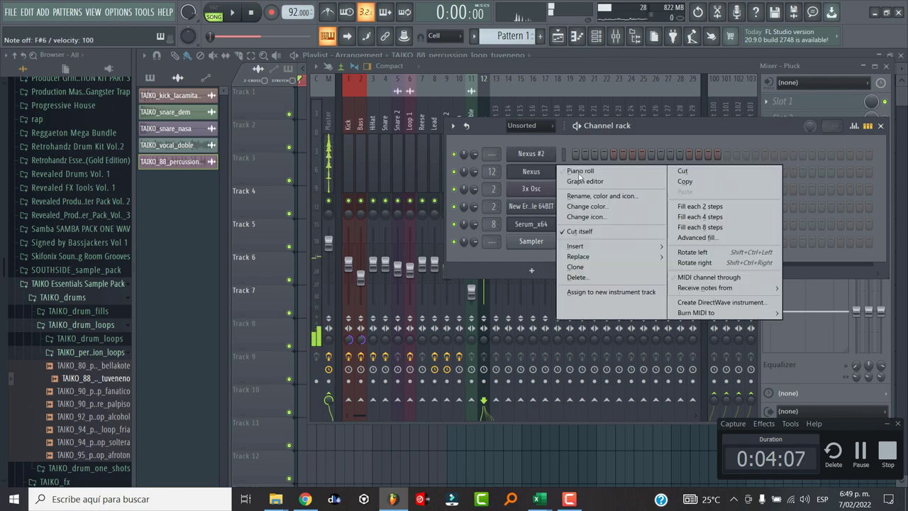
left_click(581, 171)
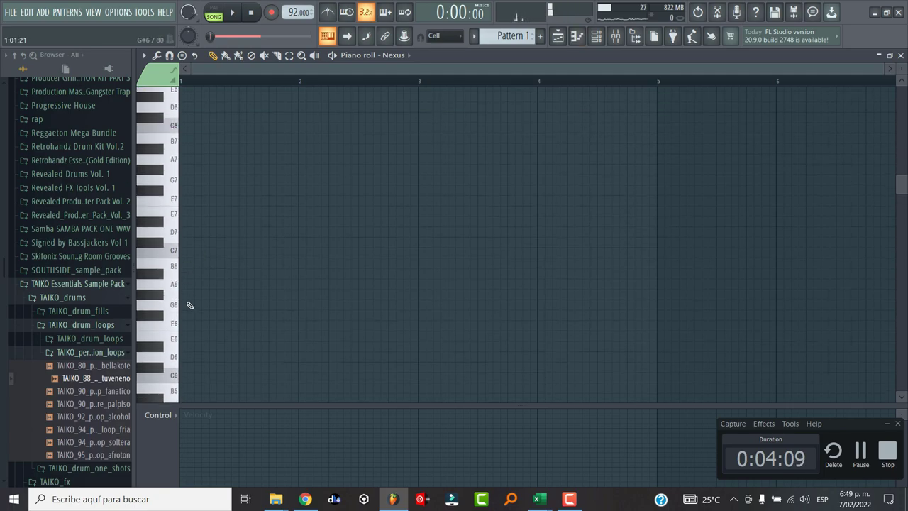
left_click(191, 317)
left_click_drag(239, 314, 182, 320)
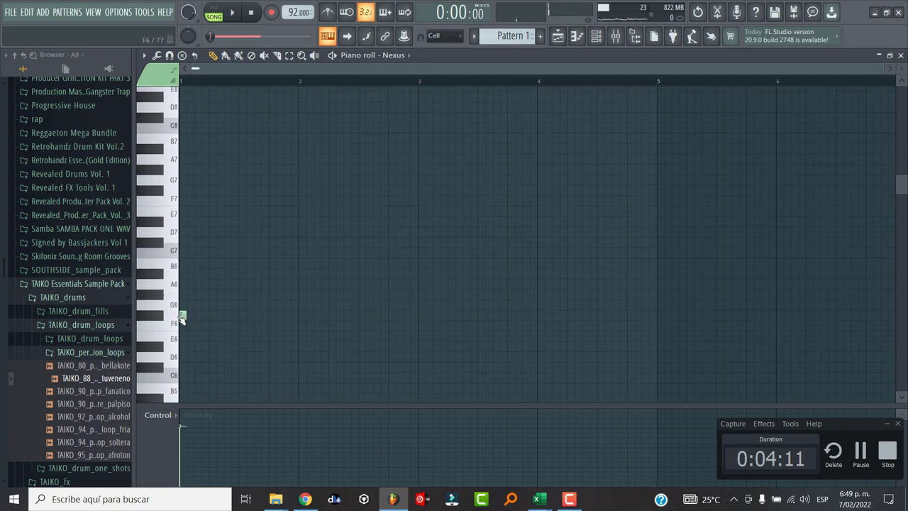
left_click(242, 305)
left_click(217, 13)
left_click(272, 252)
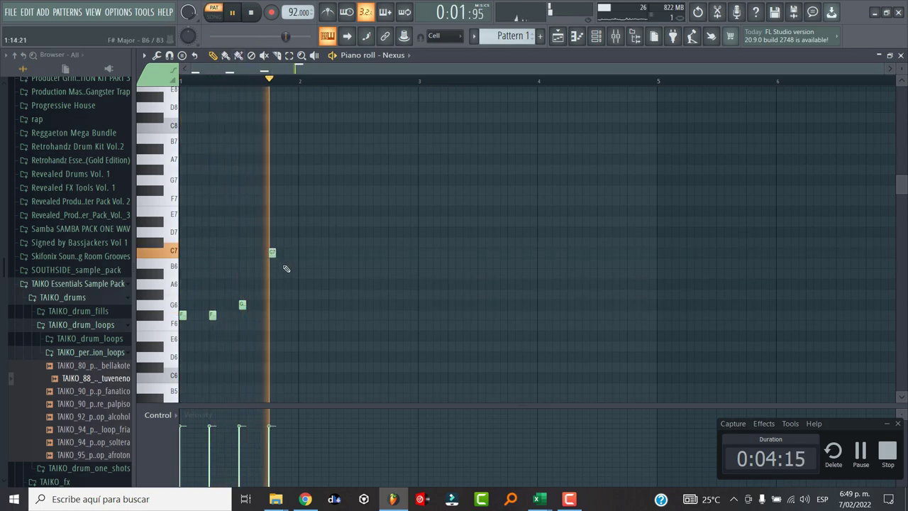
left_click(287, 264)
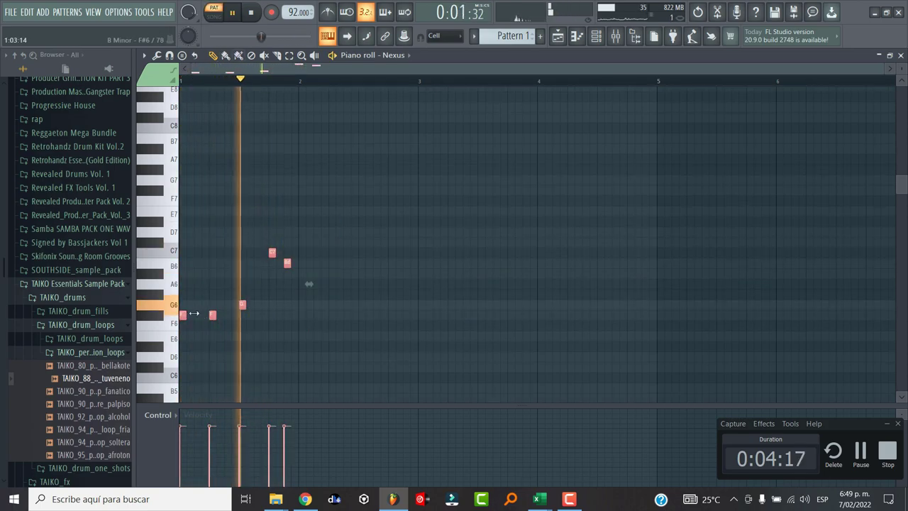
Duplicate the melody into bar 2 and change the copy's third note to E6 and its fourth to G6
key("ctrl+b")
left_click_drag(362, 307, 362, 336)
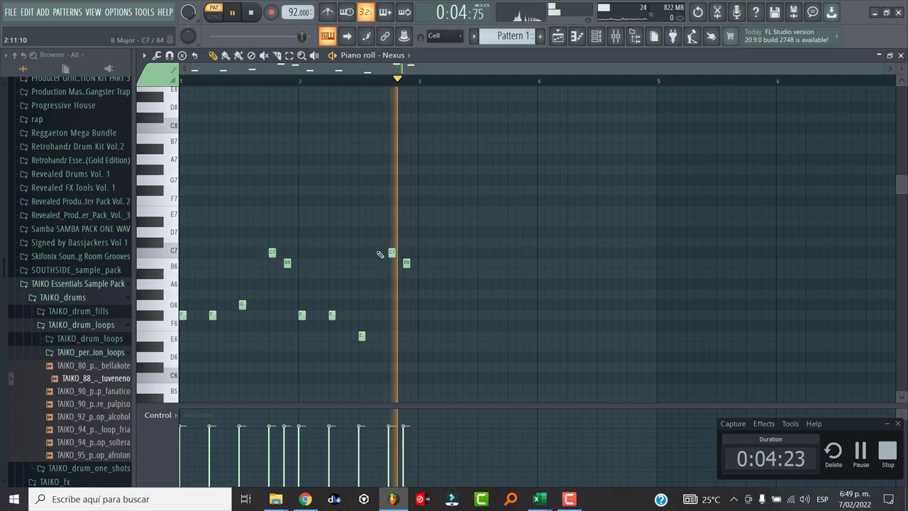
left_click_drag(391, 253, 390, 304)
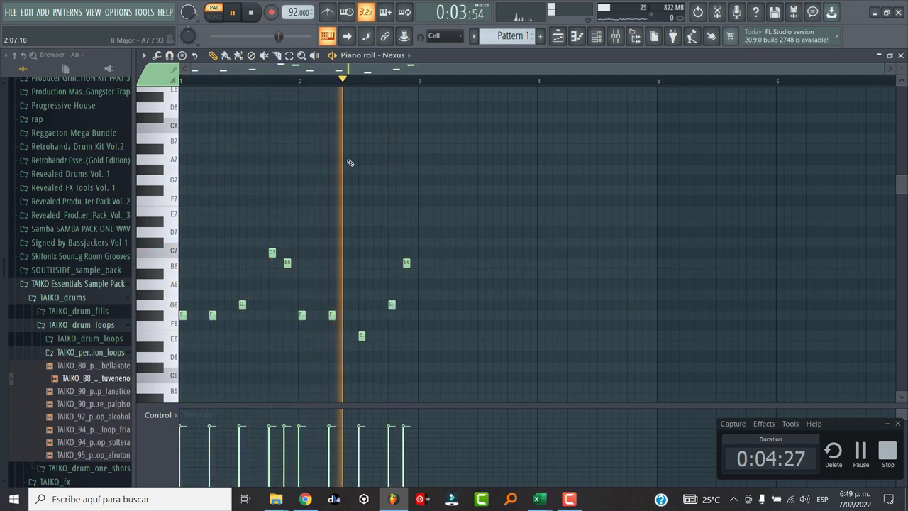
Paint back-to-back Pattern 1 clips along playlist Track 1 starting at bar 1, and stop playback
left_click(559, 37)
key("F4")
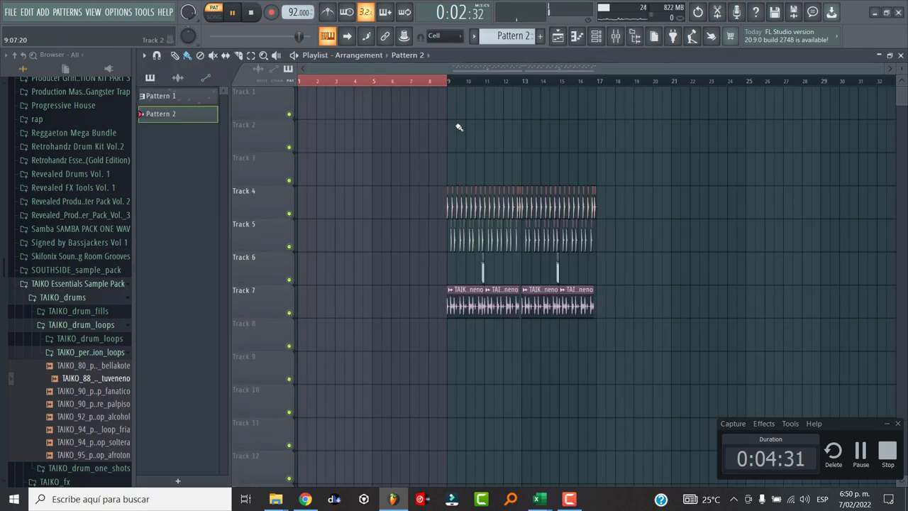
scroll(508, 36, "up", 1)
left_click_drag(315, 107, 776, 113)
key("space")
Copy the drum clips on Tracks 4 to 7 to bars 21 to 28, and end Track 1's Pattern 1 clips after bar 28
left_click_drag(659, 350, 404, 191)
mouse_move(469, 303)
left_mouse_down()
mouse_move(320, 303)
mouse_move(705, 302)
mouse_move(694, 302)
left_mouse_up()
left_click(709, 136)
left_click(790, 109)
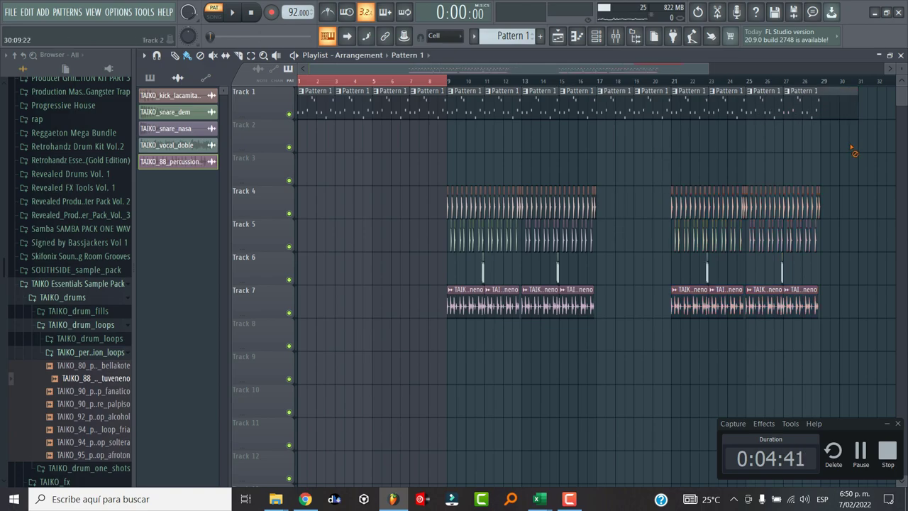
Show the Unsorted channels and route Nexus #2 to free mixer track 13
left_click(597, 36)
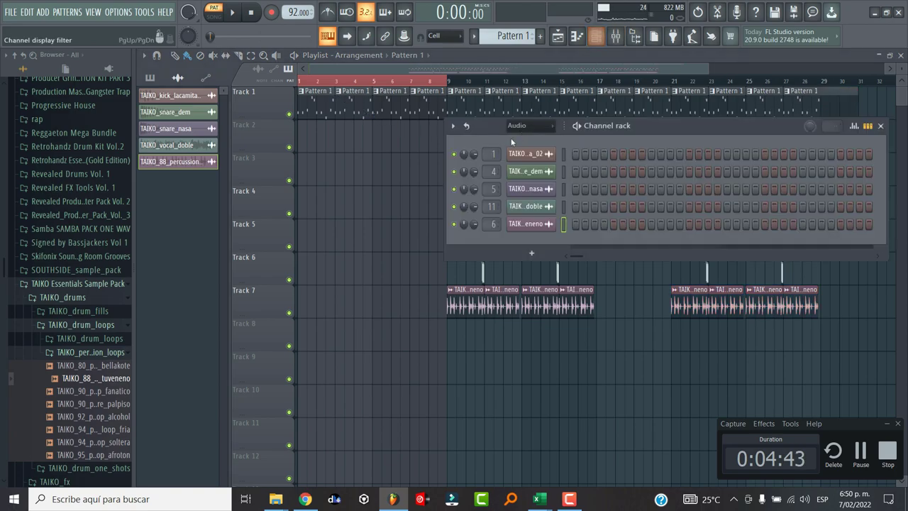
left_click(523, 125)
left_click(528, 165)
left_click(532, 155)
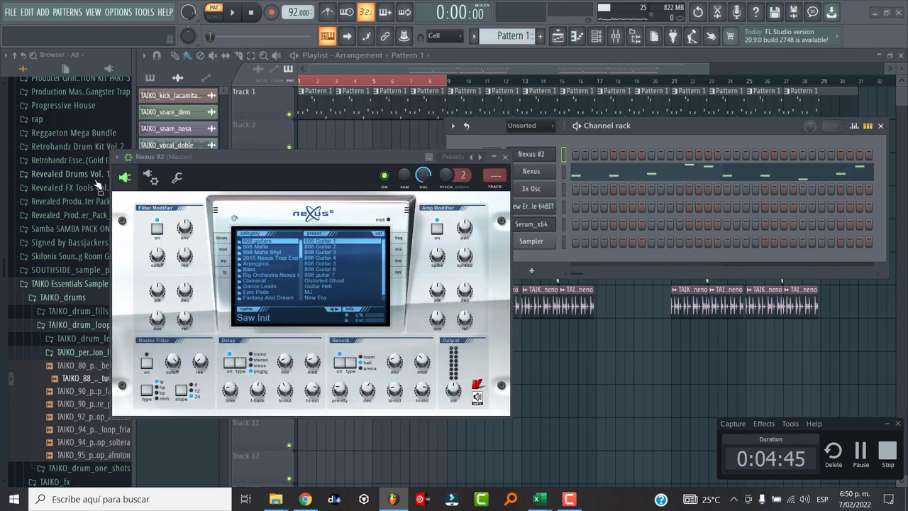
left_click(116, 157)
mouse_move(178, 178)
left_click(308, 194)
left_click(504, 157)
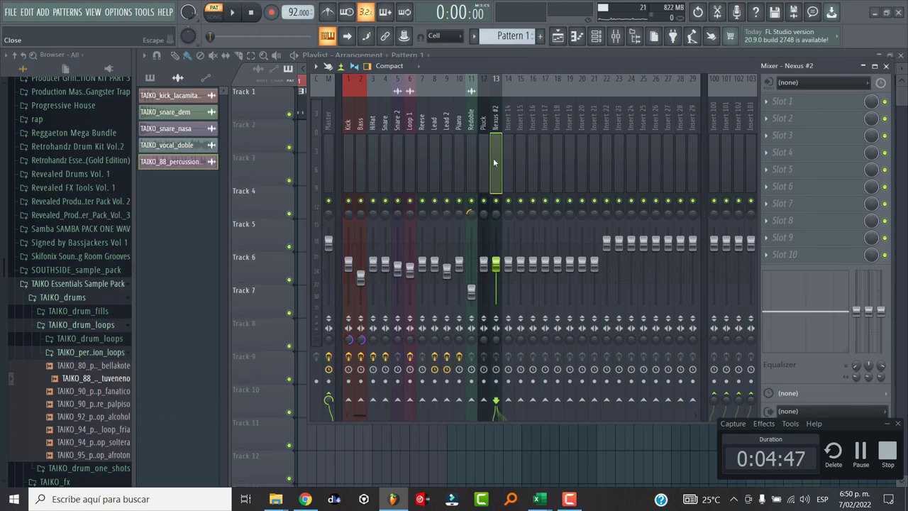
Insert Fruity parametric EQ 2 on the Pluck track with the 30Hz + 18kHz cut preset and raise its low cut during playback
left_click(486, 159)
key("space")
left_click(782, 101)
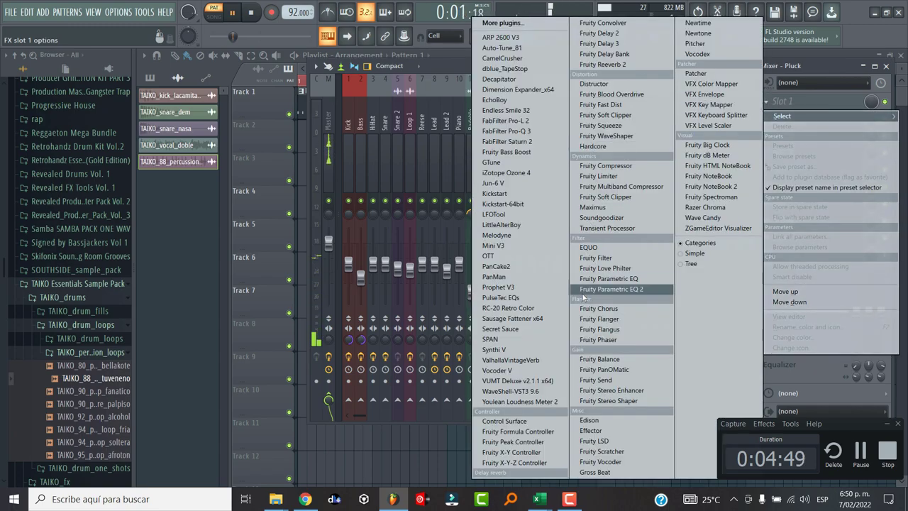
left_click(603, 285)
left_click(368, 83)
left_click(368, 83)
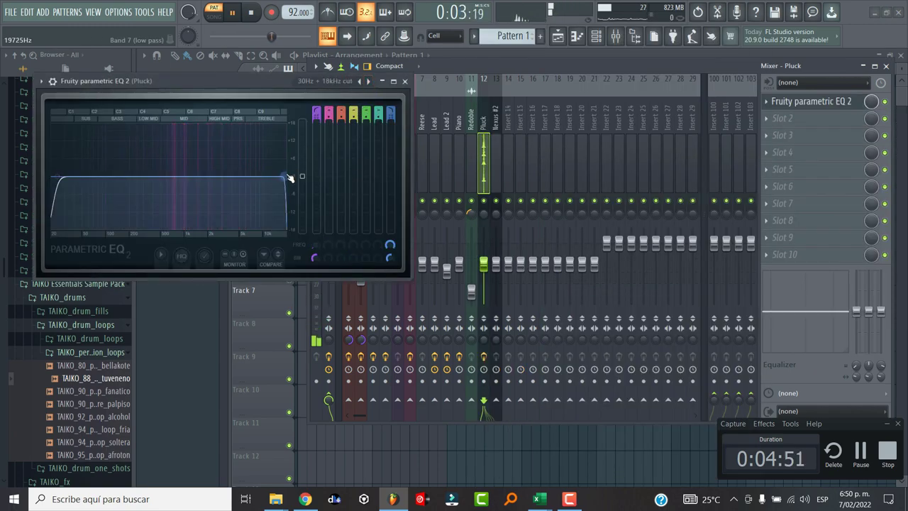
left_click_drag(33, 184, 123, 177)
left_click(404, 81)
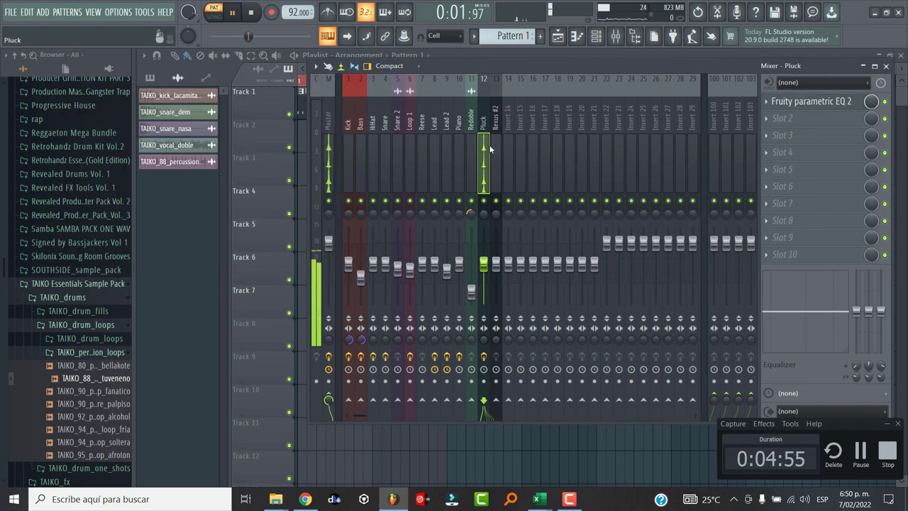
Rename the Nexus #2 mixer track Pad and lower its volume fader slightly
left_click(494, 149)
right_click(495, 149)
left_click(525, 82)
type("Pad")
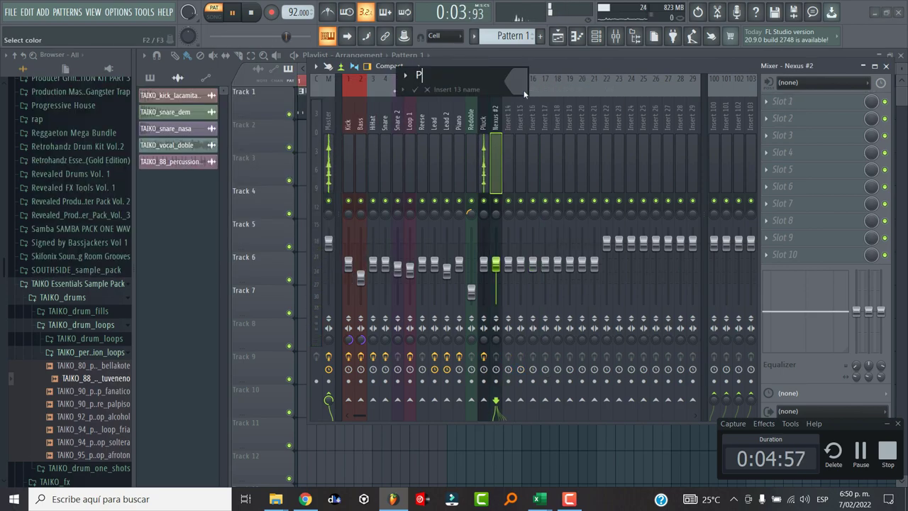
key("Return")
left_click_drag(496, 264, 500, 278)
Create Pattern 2 and load the PD Ambient Pad 3 preset from Single Layer Pads in Nexus #2
key("space")
key("F6")
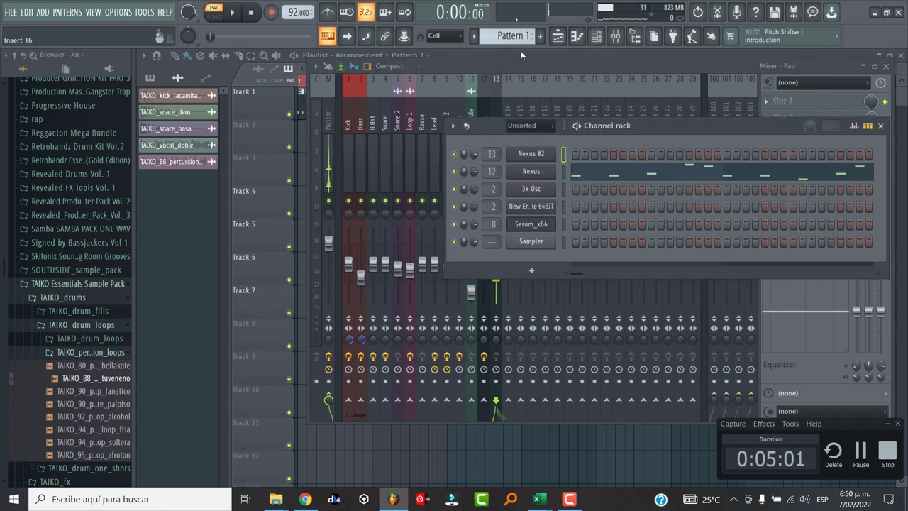
left_click(540, 35)
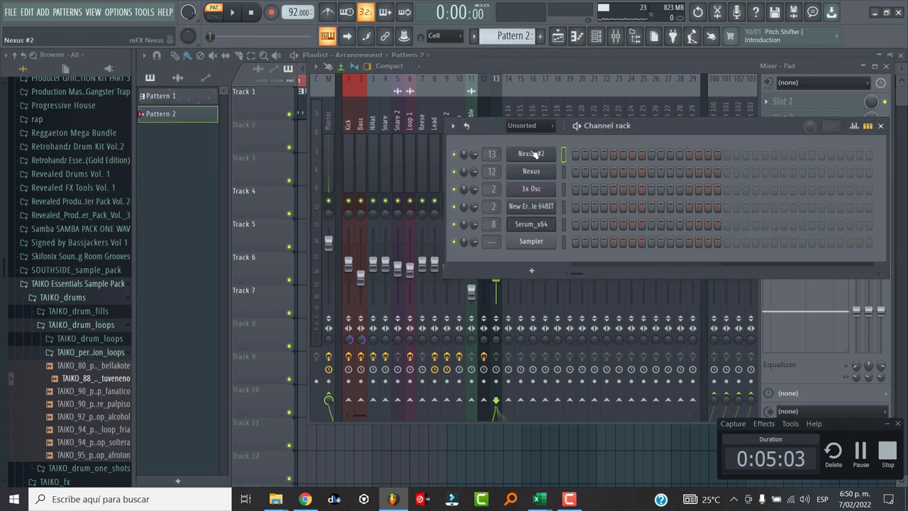
left_click(533, 154)
scroll(298, 255, "down", 10)
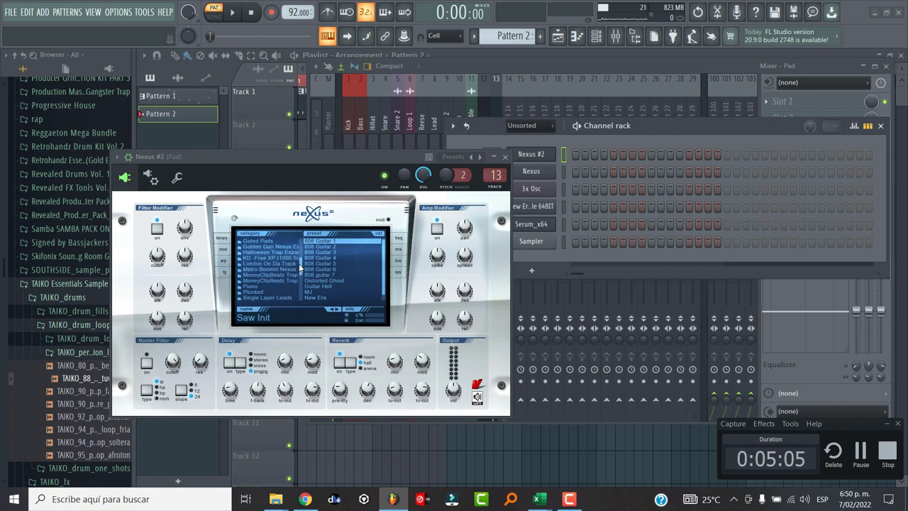
left_click(267, 286)
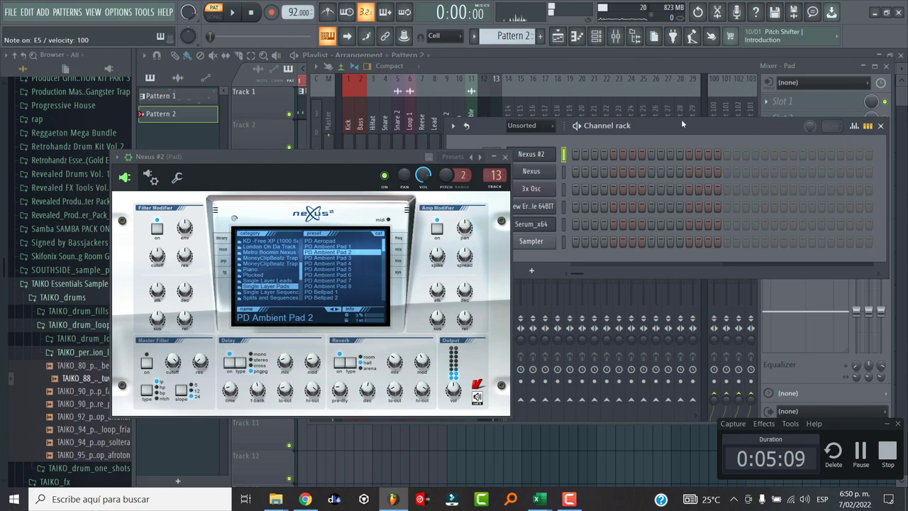
left_click(347, 258)
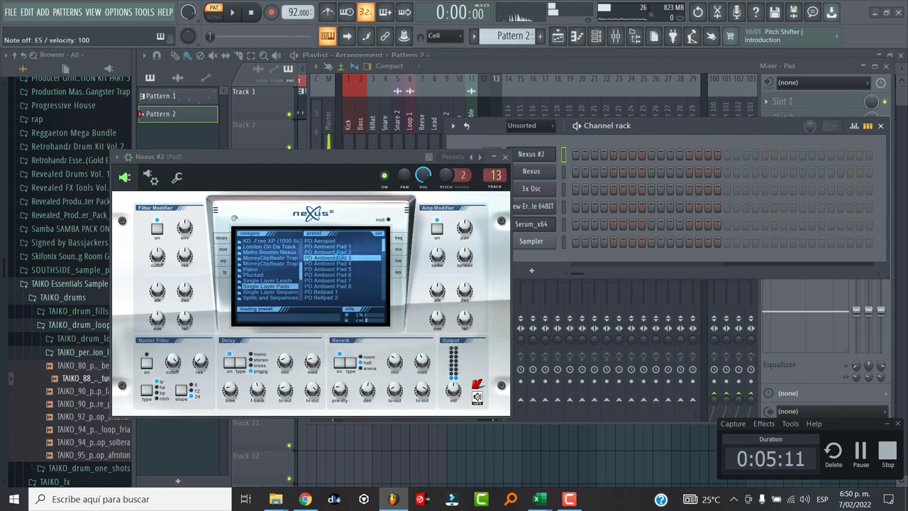
key("p")
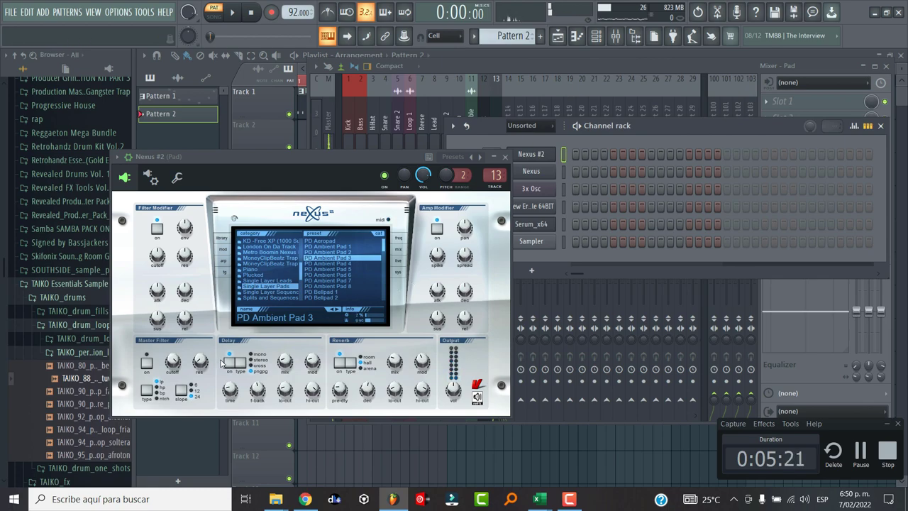
Insert Kickstart and Fruity parametric EQ 2 on the Pad track, using the 30Hz + 18kHz cut preset with a raised low cut
left_click(756, 114)
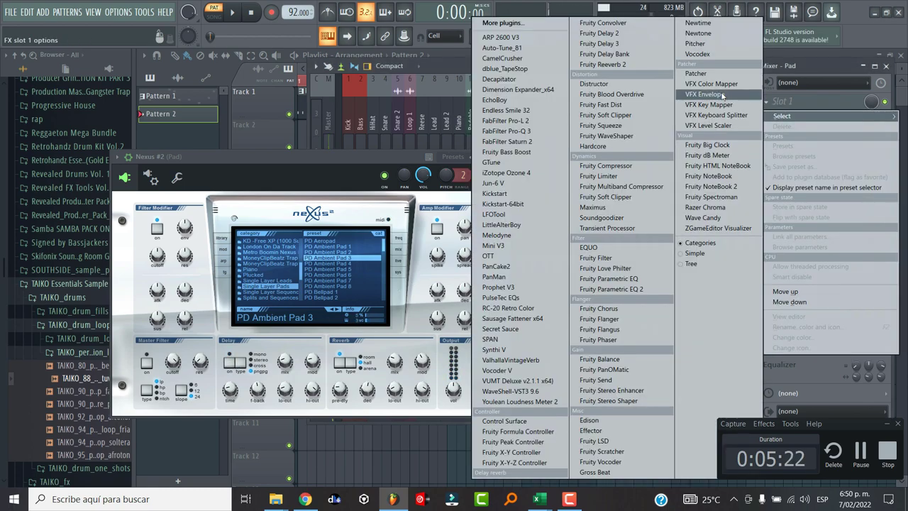
left_click(525, 199)
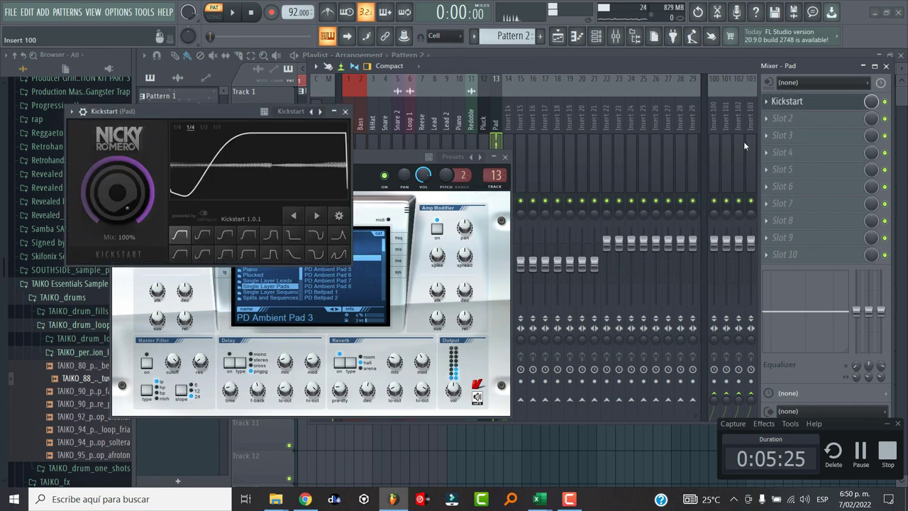
left_click(767, 120)
left_click(631, 281)
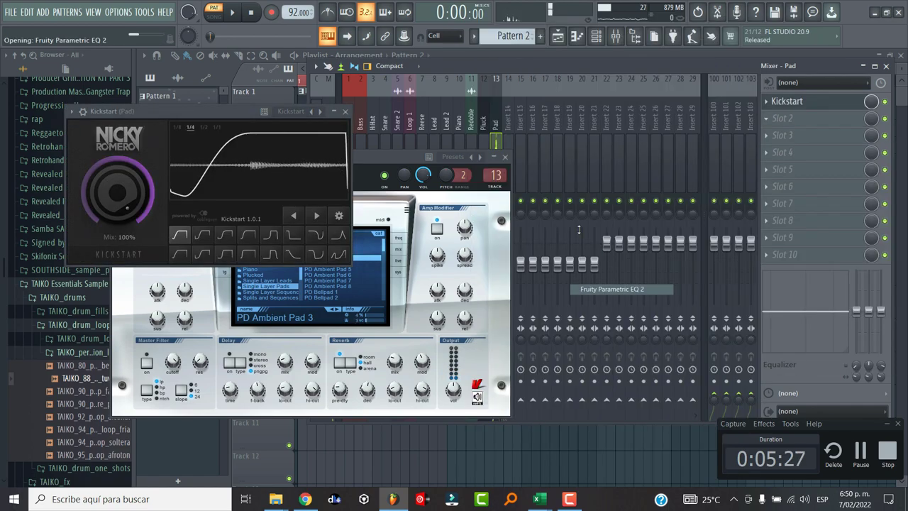
left_click(415, 127)
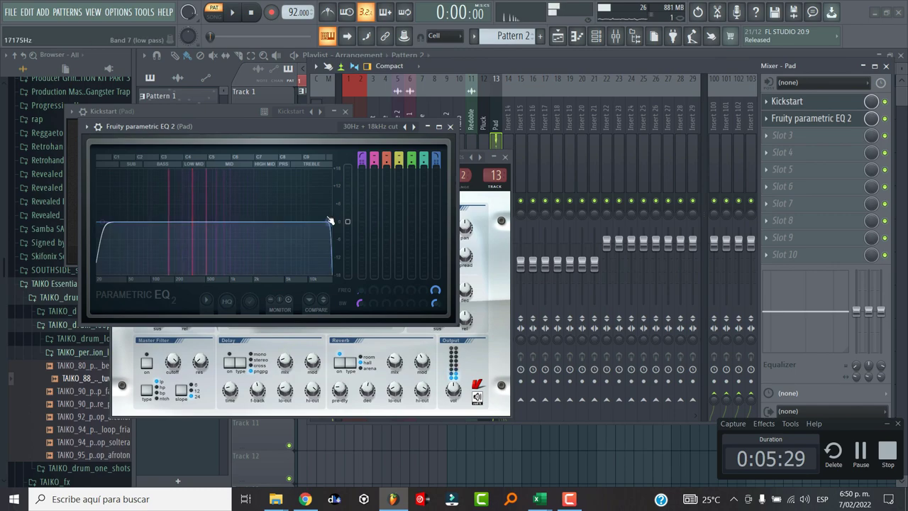
left_click_drag(100, 223, 165, 223)
left_click(450, 126)
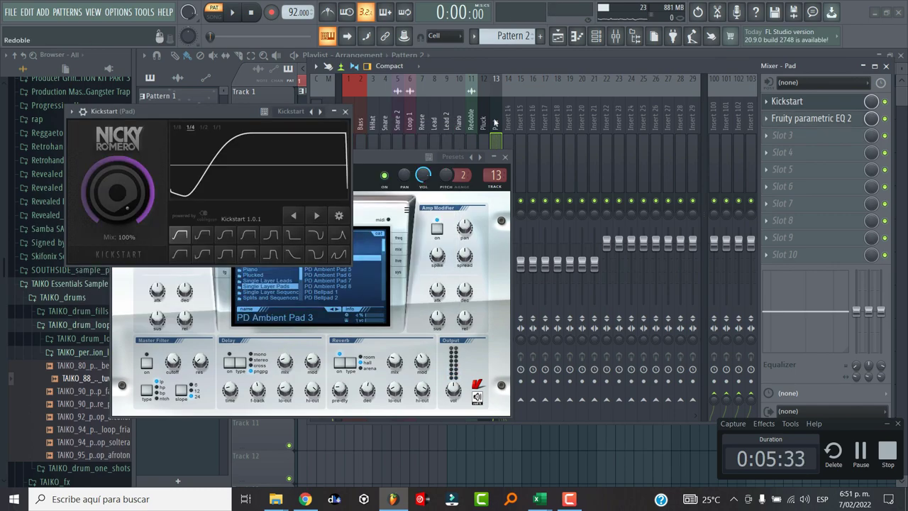
left_click(505, 157)
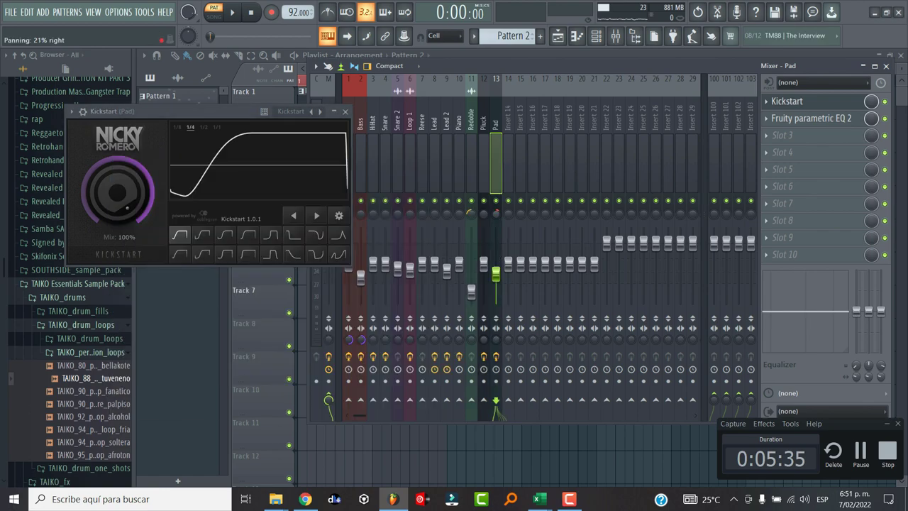
In Nexus #2's piano roll, draw four consecutive half-bar notes on both E5 and E6 across bars 1 and 2
left_click(596, 35)
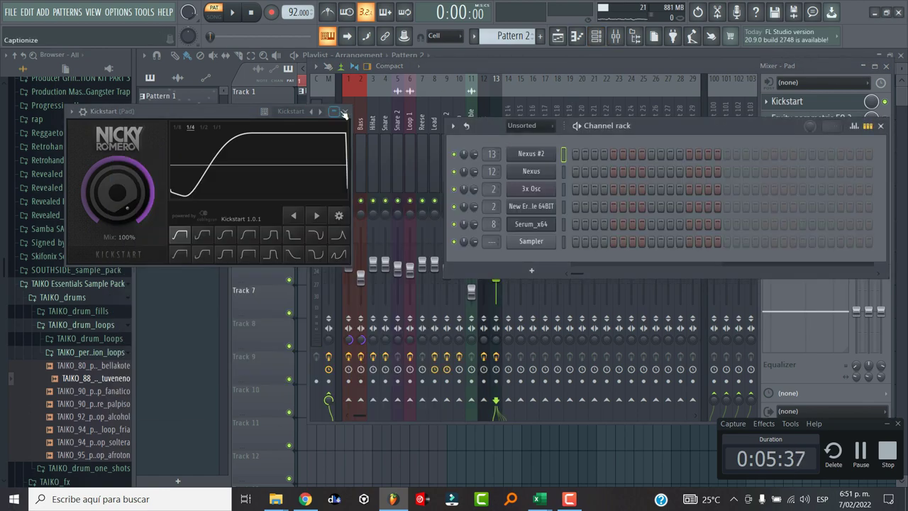
left_click(341, 113)
left_click(596, 35)
right_click(546, 150)
left_click(589, 153)
scroll(345, 229, "down", 3)
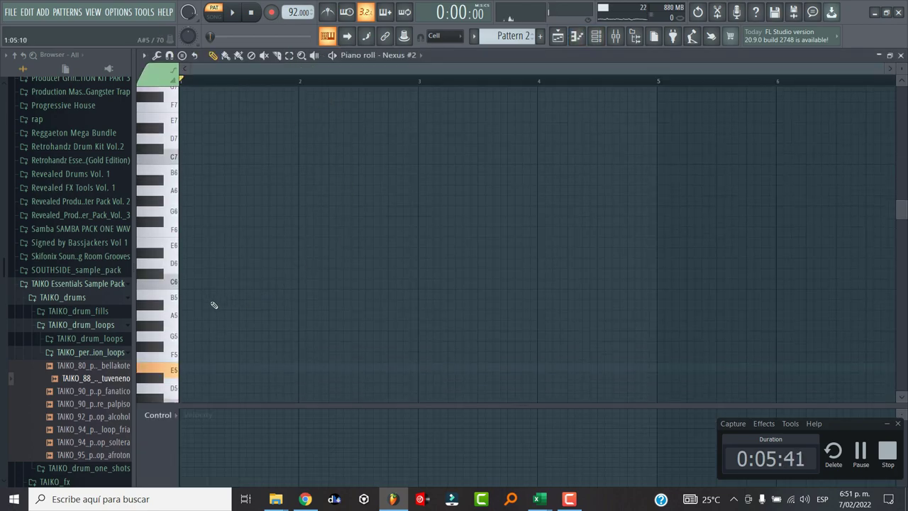
left_click_drag(189, 367, 249, 372)
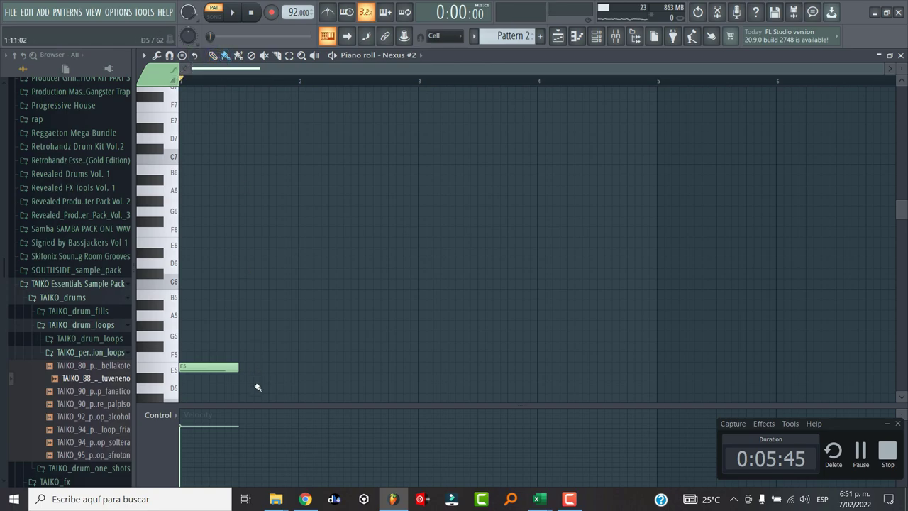
left_click_drag(249, 370, 401, 369)
left_click_drag(186, 247, 376, 242)
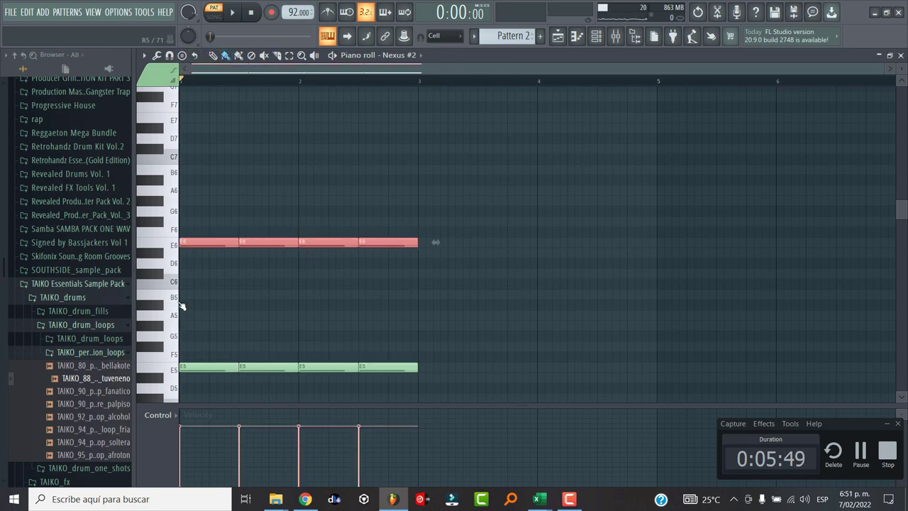
Add the half-bar notes B5, G5, F#5 and C6 in sequence between the E notes and play the pattern
left_click(185, 297)
left_click(246, 335)
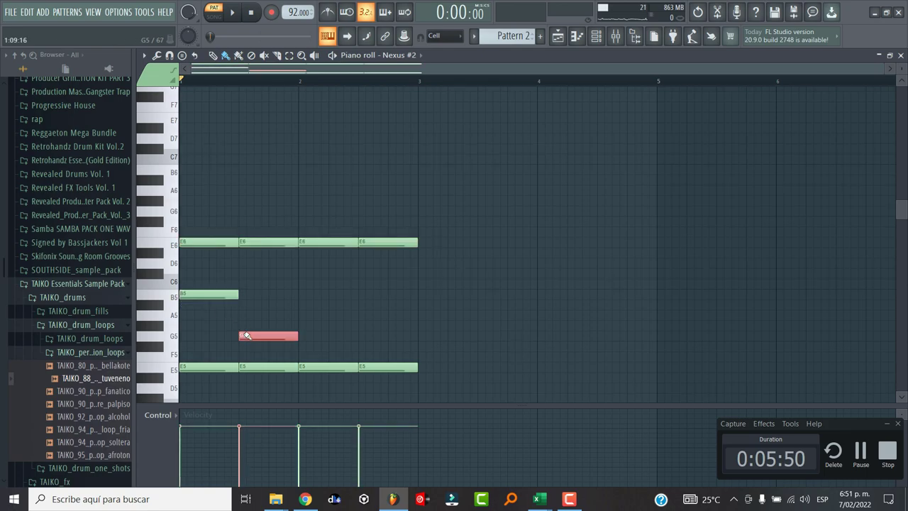
left_click(310, 346)
left_click(362, 284)
key("space")
left_click_drag(309, 346, 303, 346)
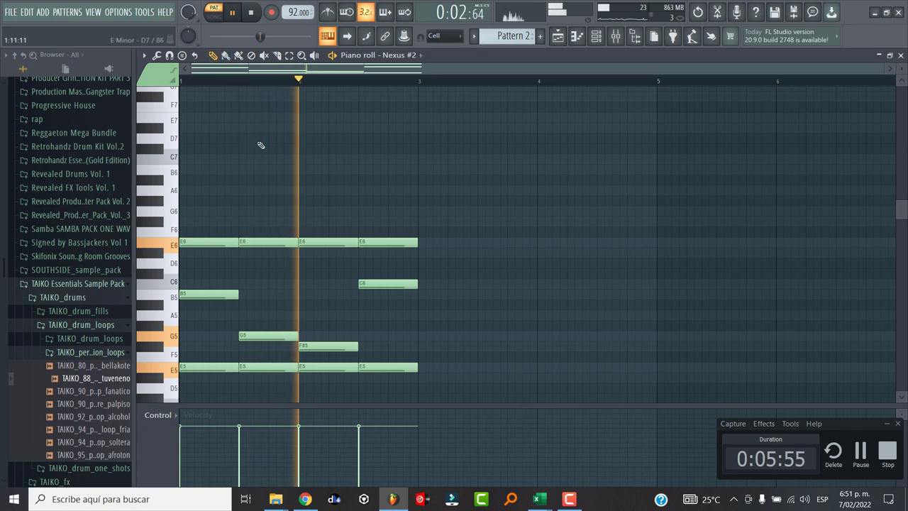
Place two Pattern 2 clips on Track 3 over bars 5 to 8 and copy them to bars 17 to 20
left_click(557, 37)
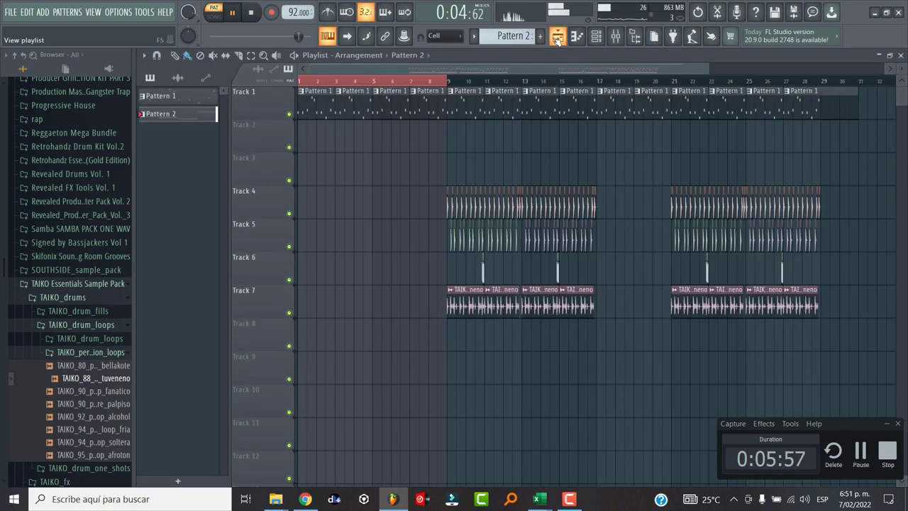
mouse_move(378, 178)
left_mouse_down()
mouse_move(426, 177)
mouse_move(452, 165)
mouse_move(335, 181)
mouse_move(544, 177)
left_mouse_up()
scroll(440, 149, "up", 2)
scroll(472, 166, "down", 3)
key("ctrl+c")
key("ctrl+v")
left_click(461, 148, "ctrl")
key("space")
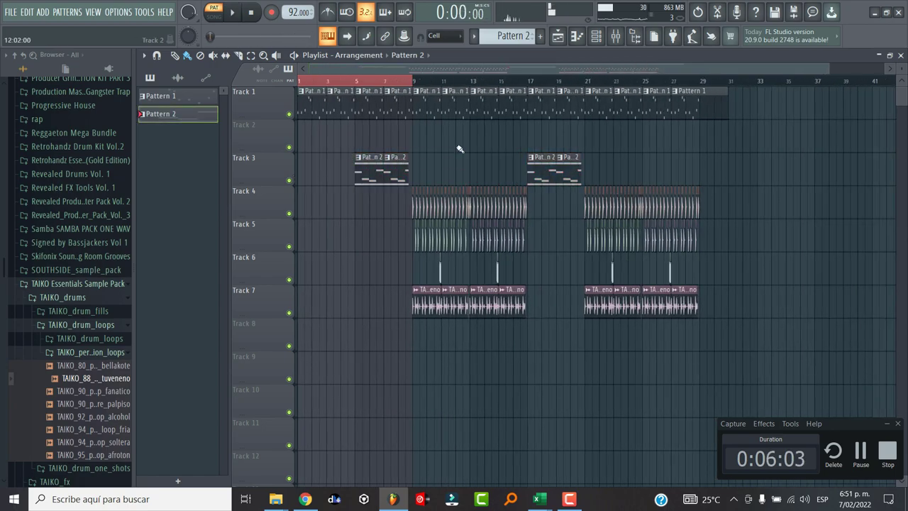
Create Pattern 3 and insert a new Serum_x64 channel above Nexus #2
left_click(596, 36)
left_click_drag(514, 38, 514, 31)
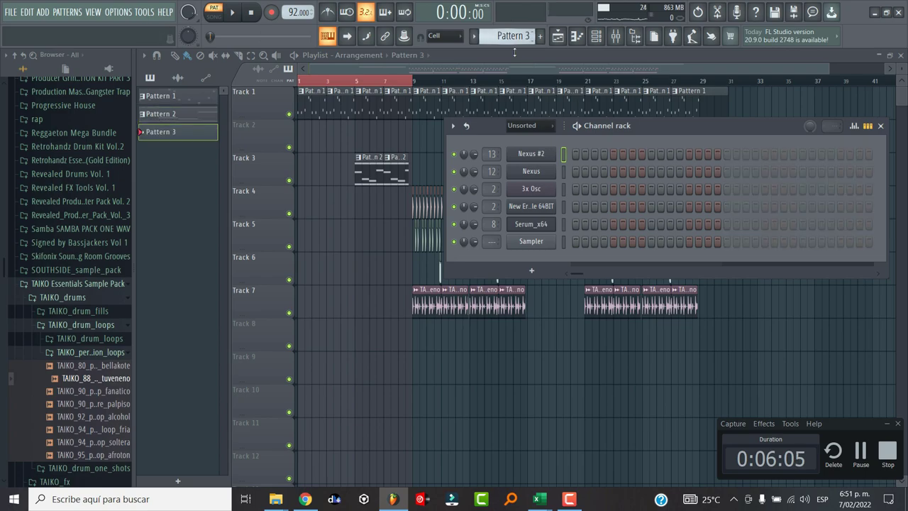
right_click(548, 154)
mouse_move(580, 230)
key("s")
key("s")
key("s")
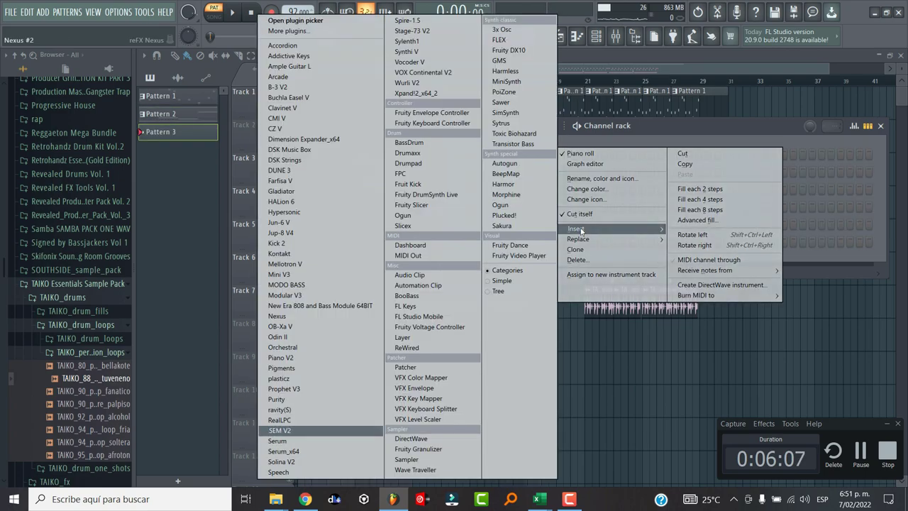
key("Return")
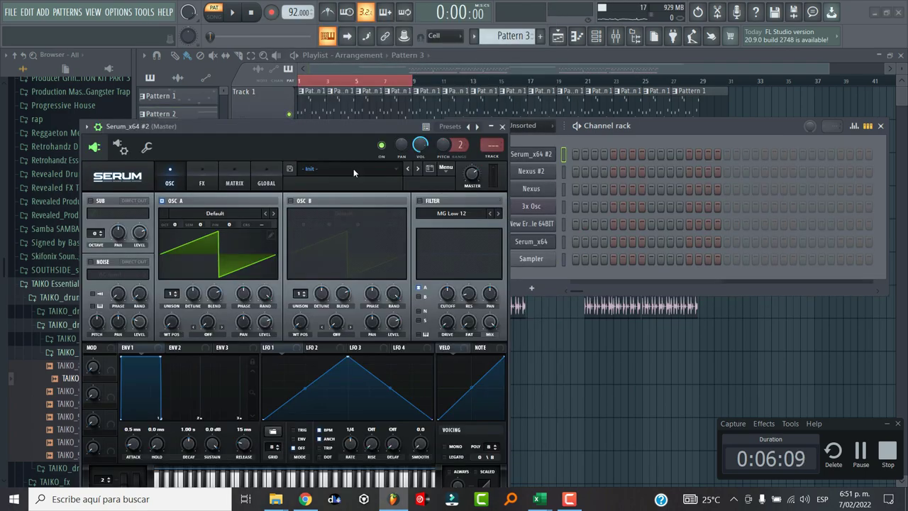
Load the dark reese 2 preset from the Reese category in Serum_x64 #2 and close the plugin
left_click(353, 168)
mouse_move(348, 318)
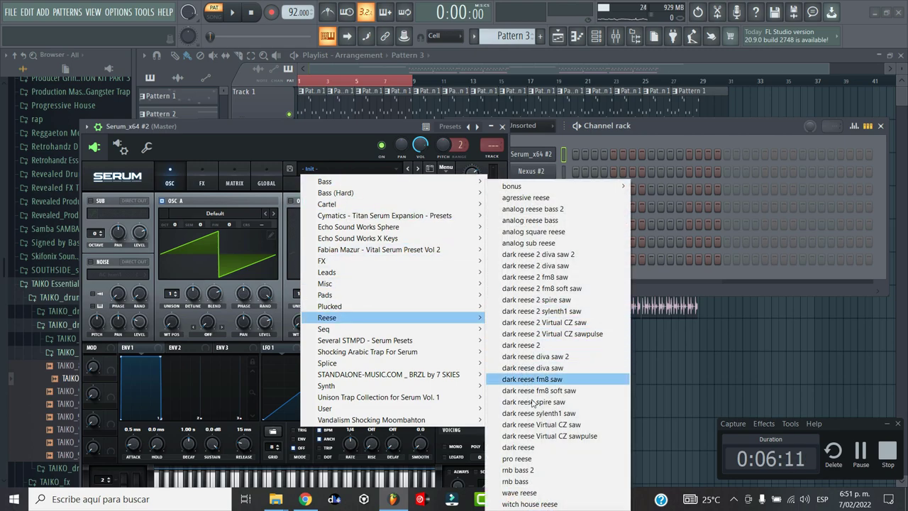
left_click(534, 344)
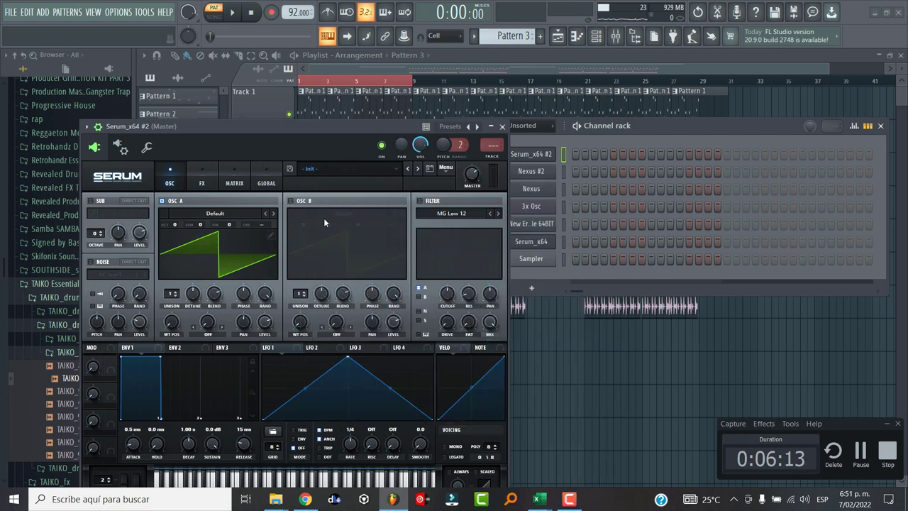
left_click(503, 125)
In Serum_x64 #2's piano roll, draw a one-and-a-half-bar E3 note followed by a half-bar F#3 note
right_click(545, 154)
left_click(571, 155)
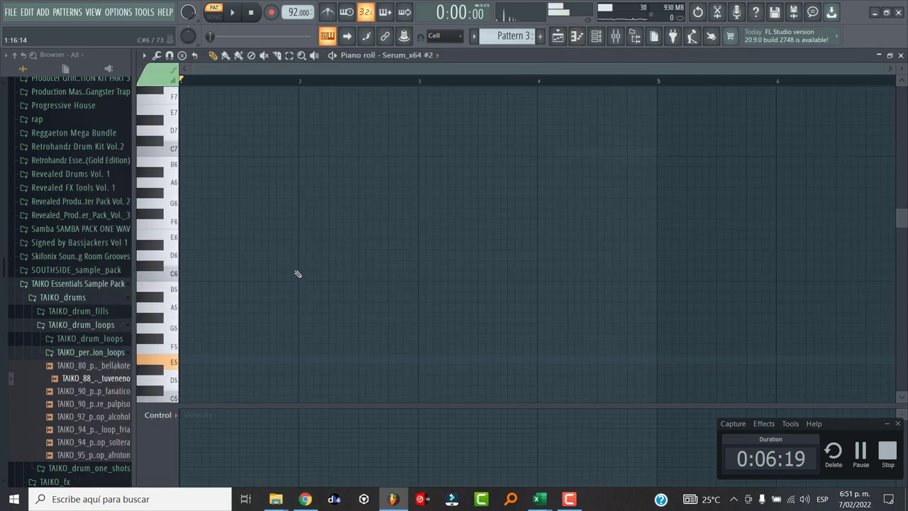
left_click(188, 305)
left_click_drag(239, 305, 362, 305)
left_click(368, 284)
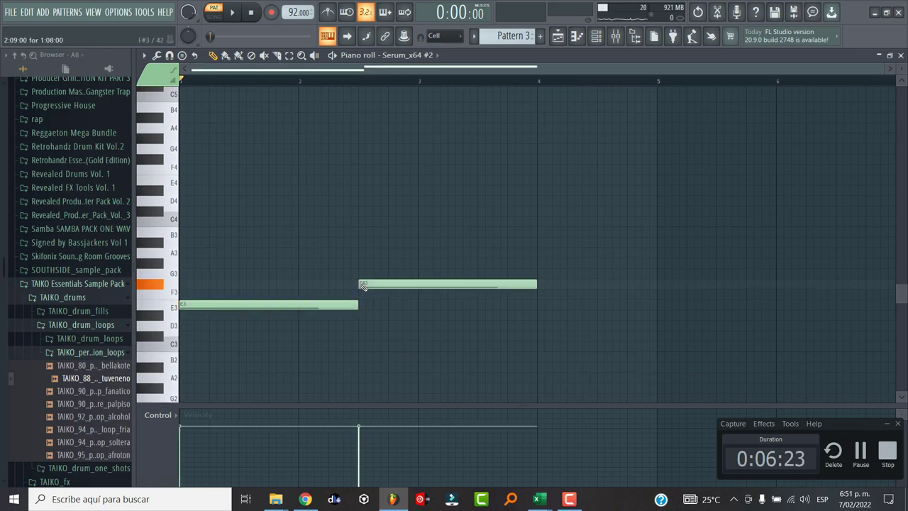
left_click_drag(537, 284, 426, 285)
Duplicate the two bass notes into bars 3 and 4 and raise the final note to G3
left_click_drag(298, 257, 462, 339)
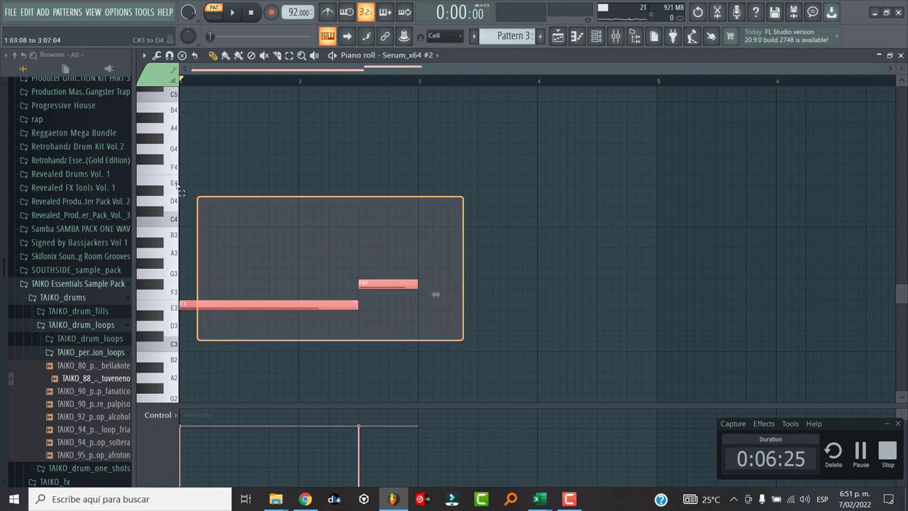
key("ctrl+b")
left_click_drag(496, 302, 452, 300)
left_click(456, 272, "ctrl")
left_click_drag(607, 278, 606, 268)
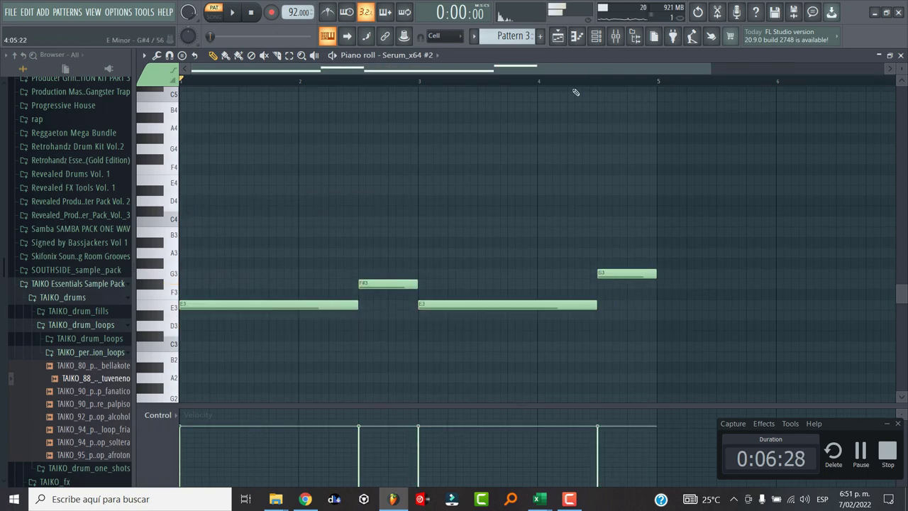
Place a Pattern 3 clip on Track 2 over bars 5 to 8 and play the song from bar 5
left_click(560, 40)
key("space")
left_click(354, 146)
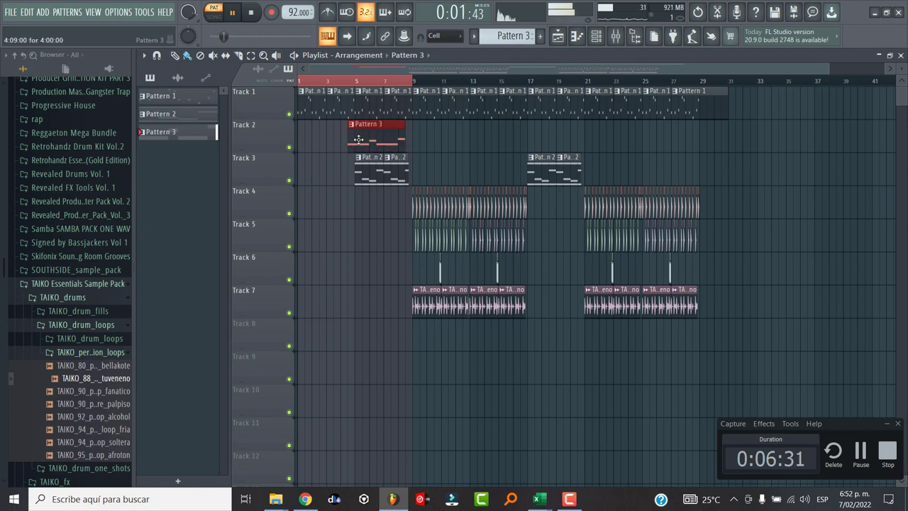
scroll(418, 146, "up", 4)
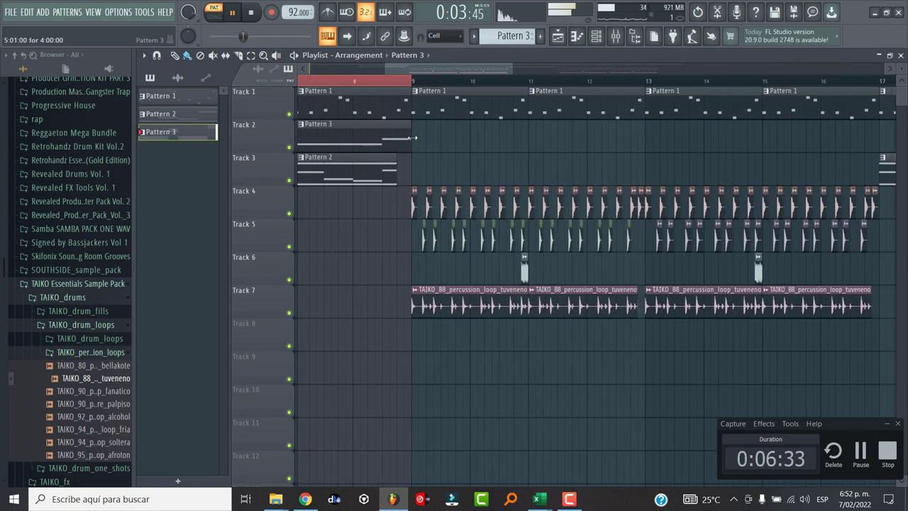
scroll(398, 137, "down", 5)
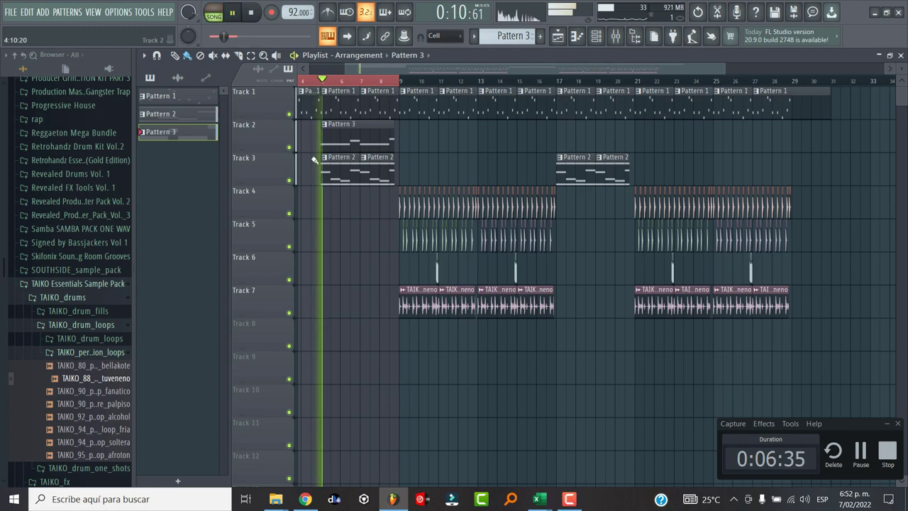
Move all drum clips from Tracks 4 to 7 down one track, stop playback and clear the playlist's time selection
left_click_drag(710, 351, 409, 237)
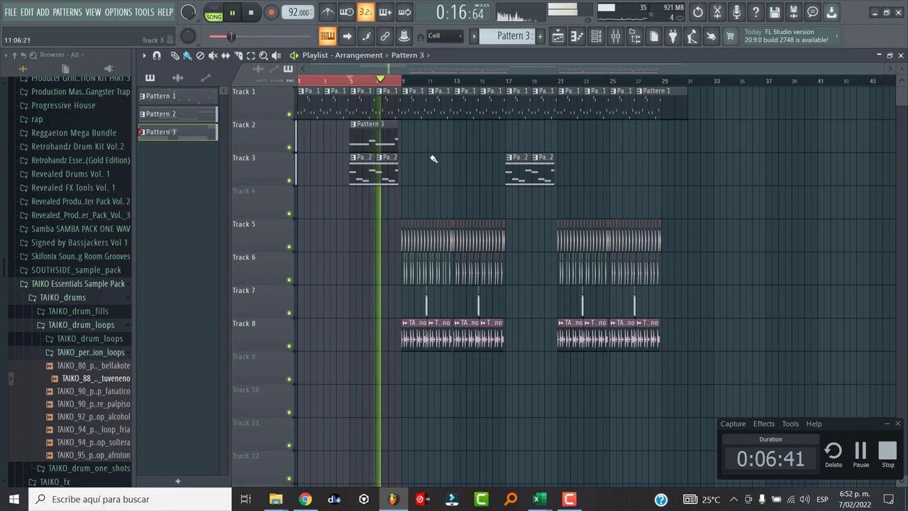
key("space")
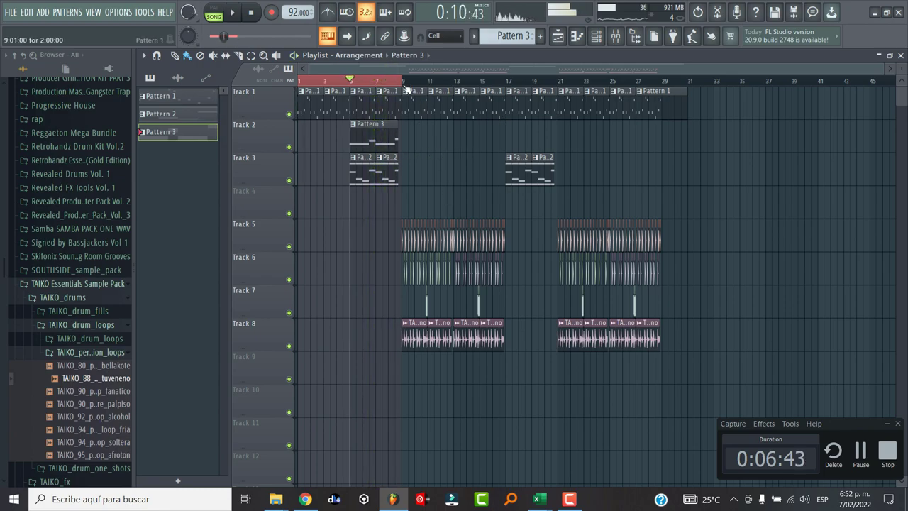
right_click(463, 82)
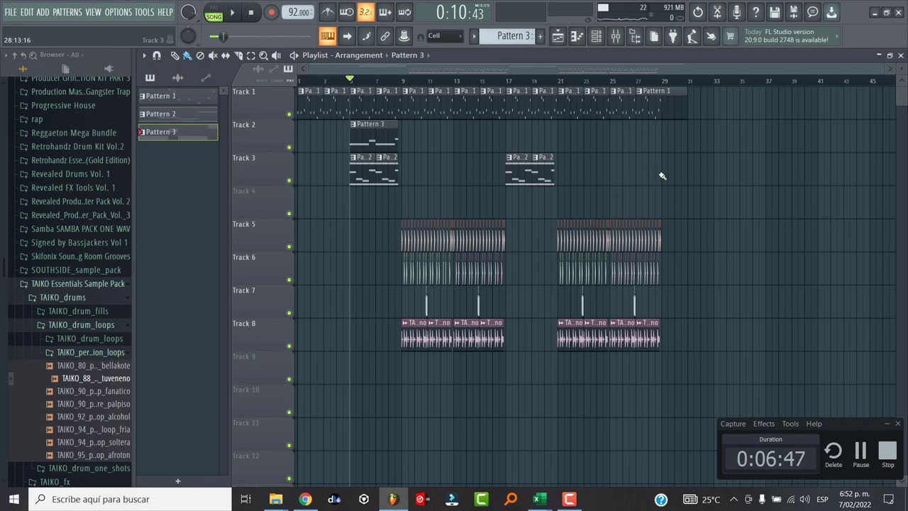
Create Pattern 4 and insert a third Nexus channel above Serum_x64 #2
left_click(602, 38)
left_click(540, 36)
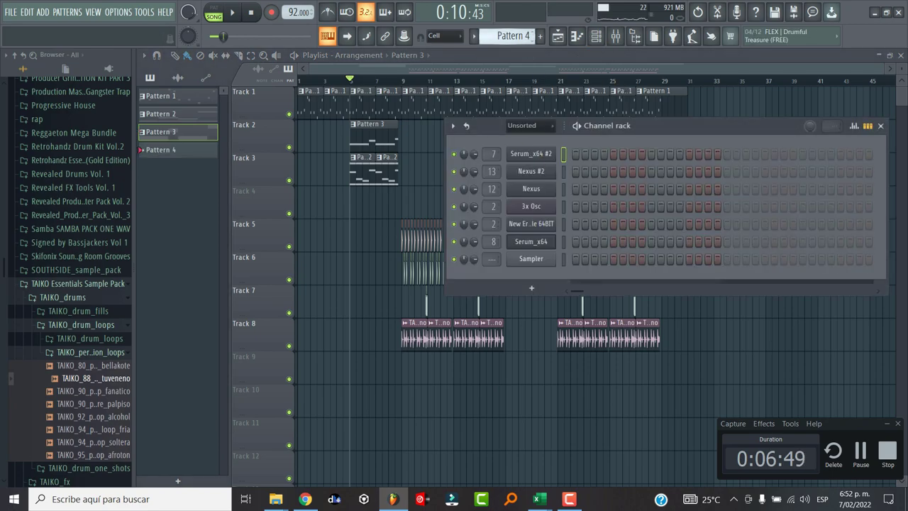
right_click(530, 156)
mouse_move(583, 228)
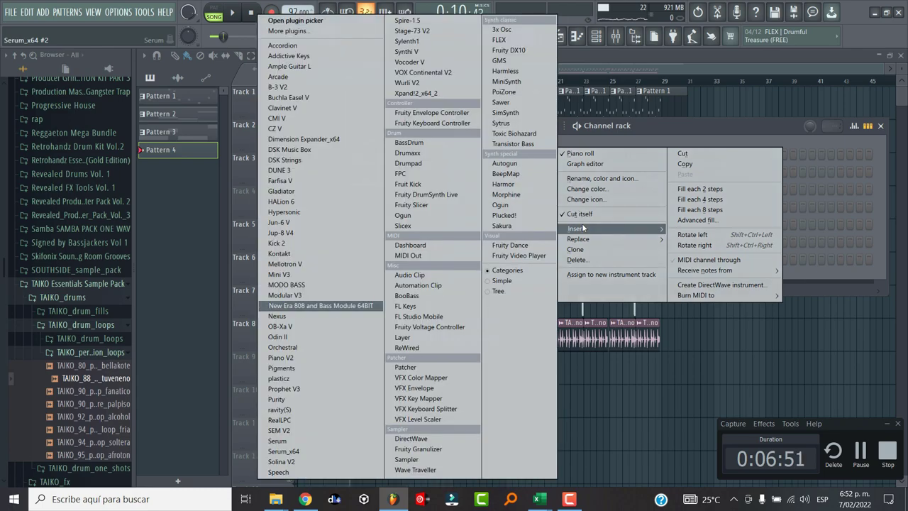
left_click(523, 229)
Load the Drama Strings 1 preset from Nexus #3's XP Dance Orchestra category
left_click_drag(285, 233, 289, 271)
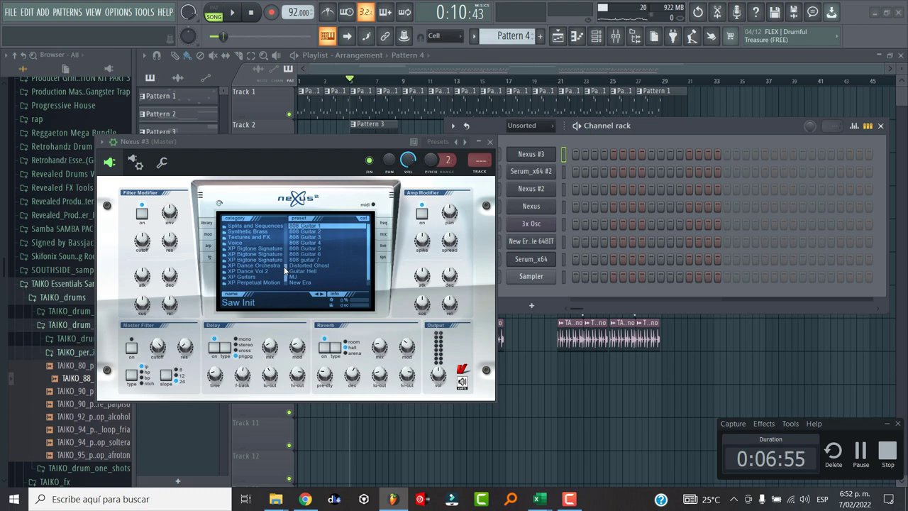
left_click(281, 266)
mouse_move(369, 231)
left_mouse_down()
mouse_move(368, 253)
mouse_move(369, 237)
left_mouse_up()
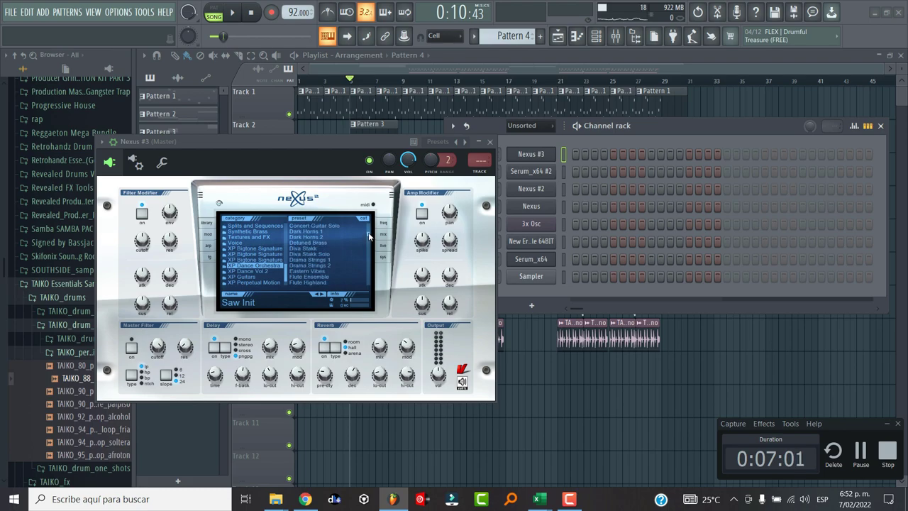
left_click(333, 260)
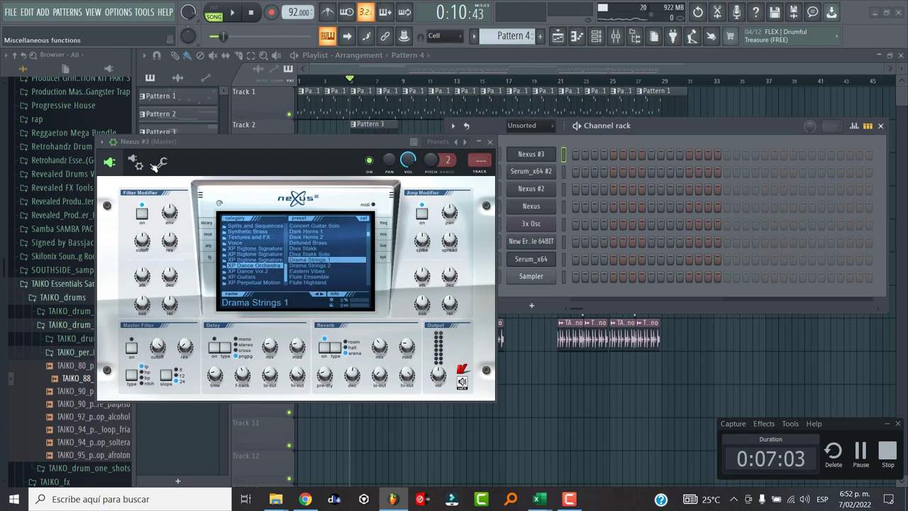
Route Nexus #3 to mixer track 14, close the plugin and lower that track's fader slightly
left_click(104, 143)
left_click(296, 182)
left_click(489, 141)
left_click_drag(509, 263, 509, 267)
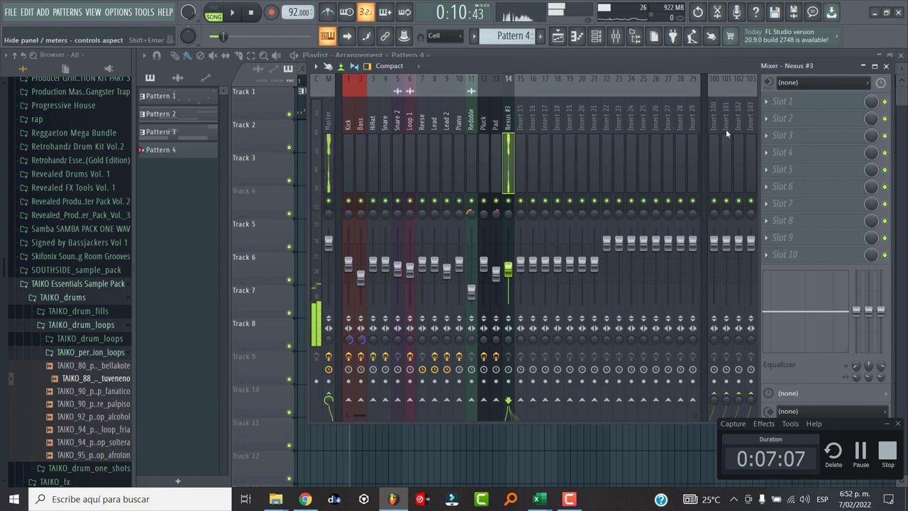
Load FabFilter Pro-Q 3 in Slot 1 of the Nexus #3 track and add a bell boost of about 3.4 dB near 9.4 kHz
left_click(773, 102)
left_click(497, 129)
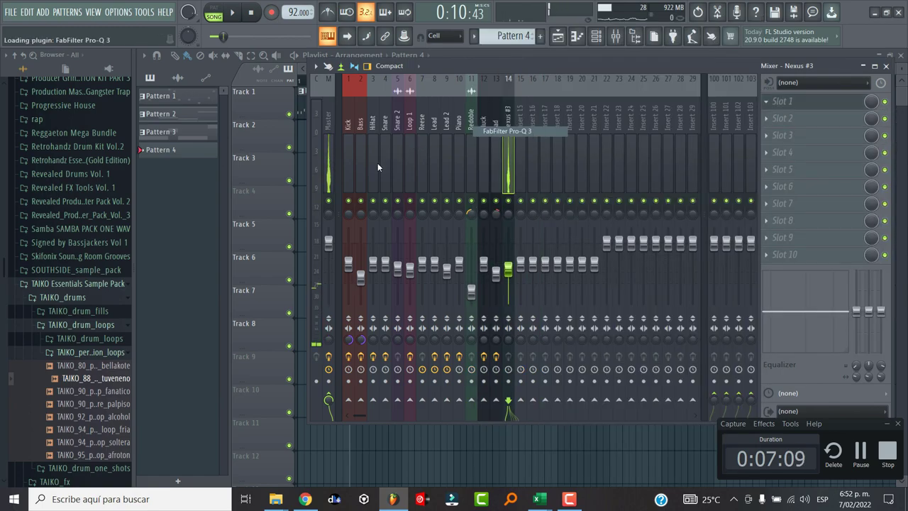
left_click_drag(482, 267, 529, 241)
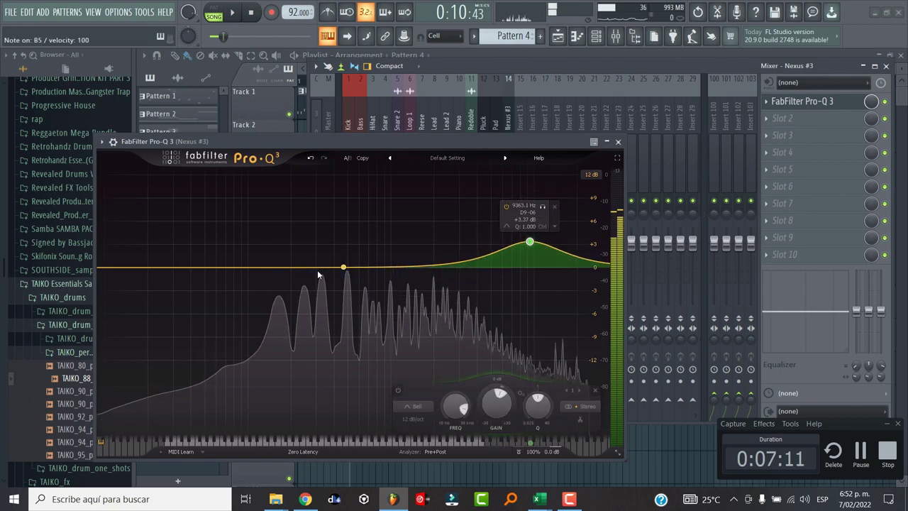
Add a second Pro-Q 3 band near 146 Hz, shaped as a Low Cut with a 96 dB/oct slope
left_click_drag(271, 270, 271, 278)
right_click(271, 277)
mouse_move(341, 335)
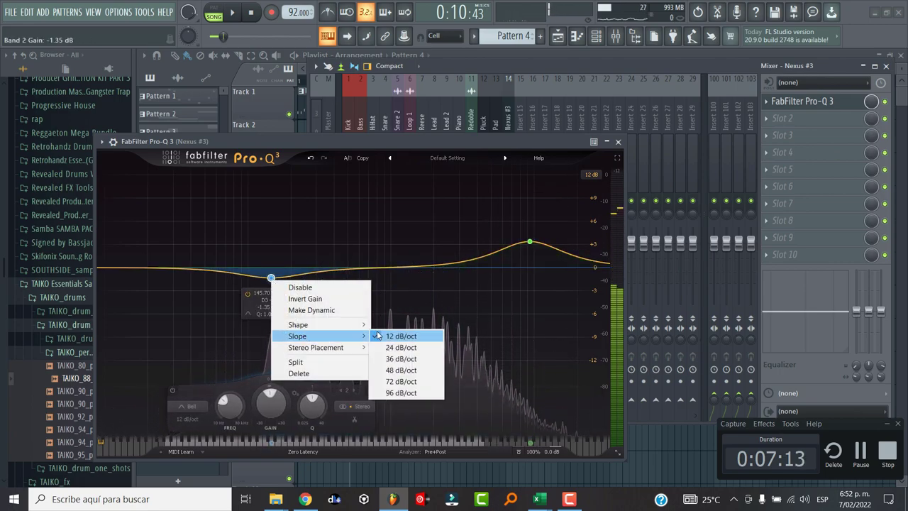
left_click(382, 393)
right_click(271, 277)
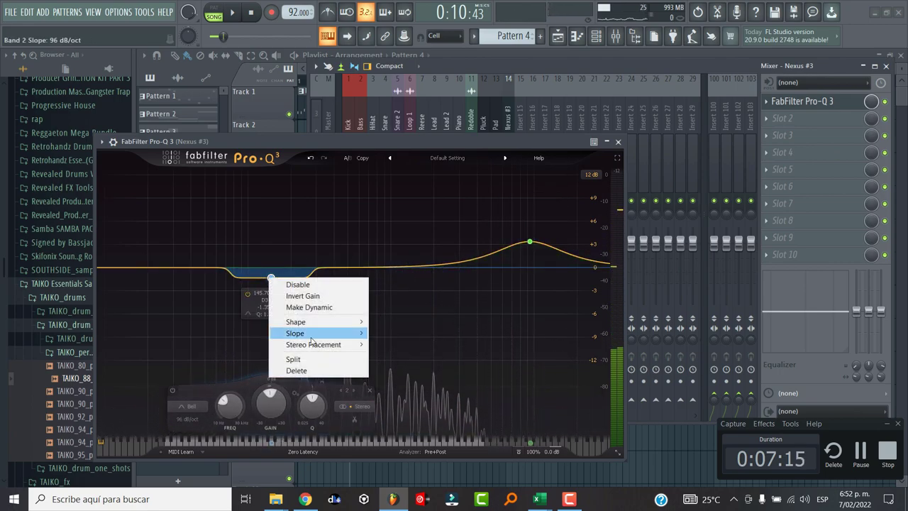
mouse_move(316, 324)
left_click(398, 345)
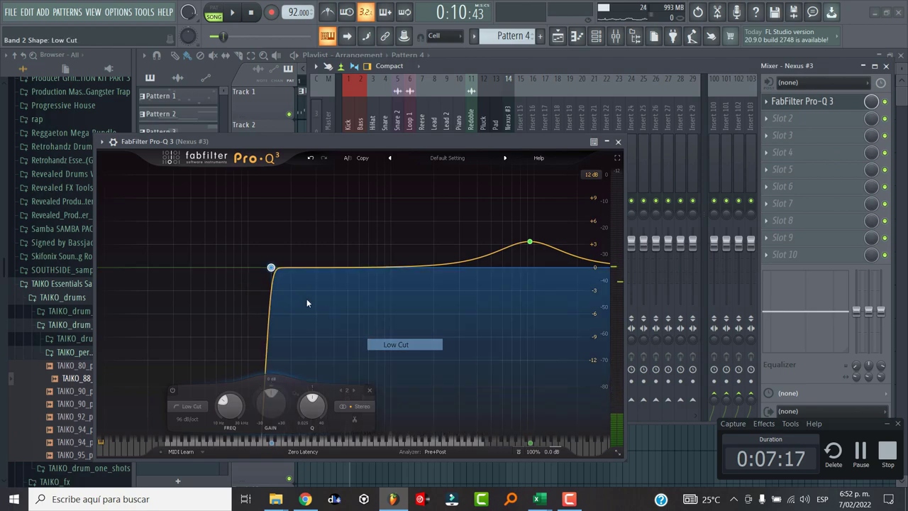
Add a slight dip just above the low cut, move the high bell to about 7.2 kHz at +2.8 dB, and close the equalizer
left_click_drag(313, 268, 312, 280)
left_click_drag(529, 242, 519, 248)
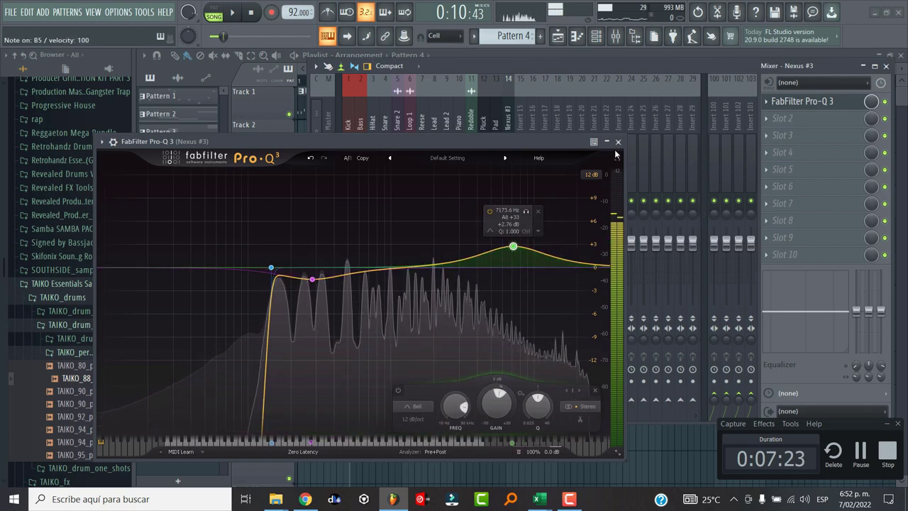
left_click(618, 141)
Lower the Nexus #3 mixer track's fader a little more and pan the track 9% left
left_click(596, 35)
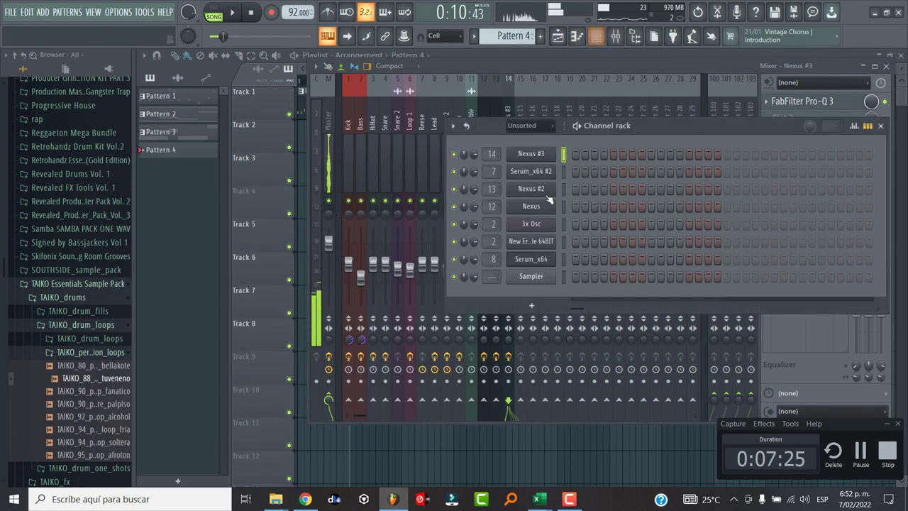
left_click(506, 101)
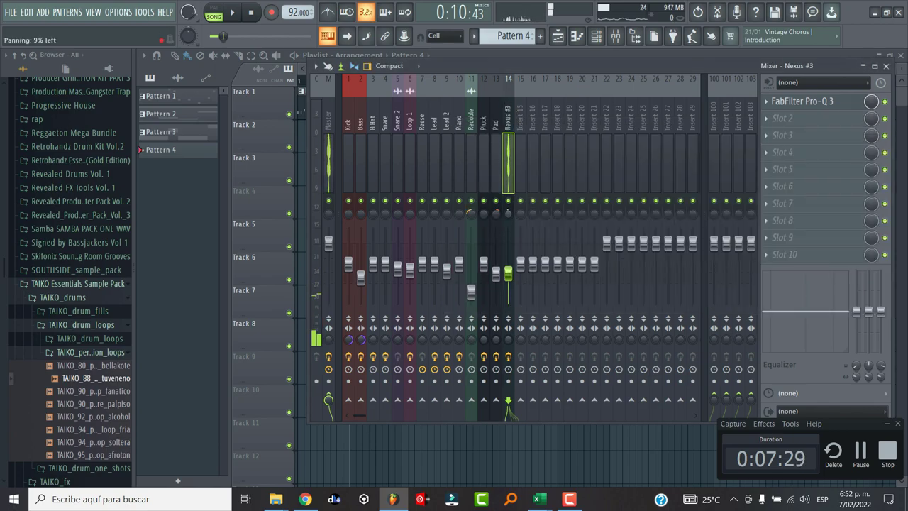
Open Nexus #3's piano roll and set the typing keyboard's base note to C5
left_click(596, 37)
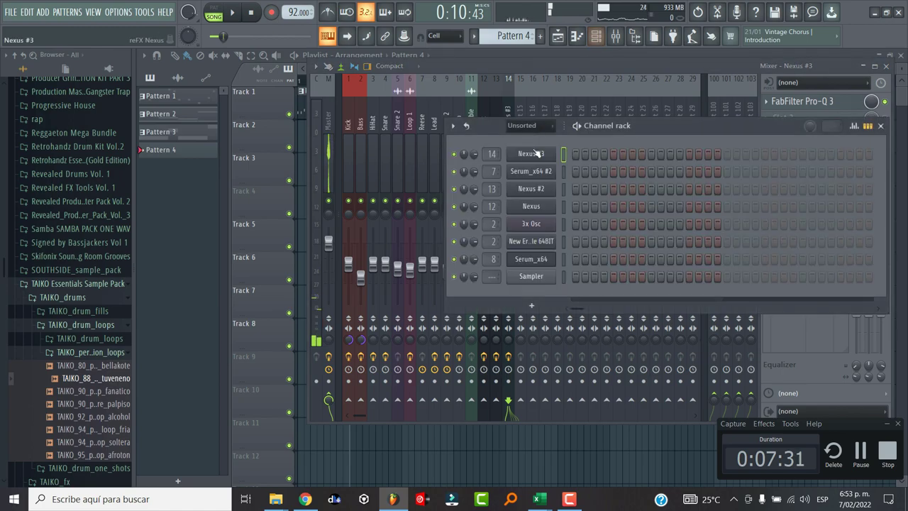
right_click(538, 157)
left_click(559, 154)
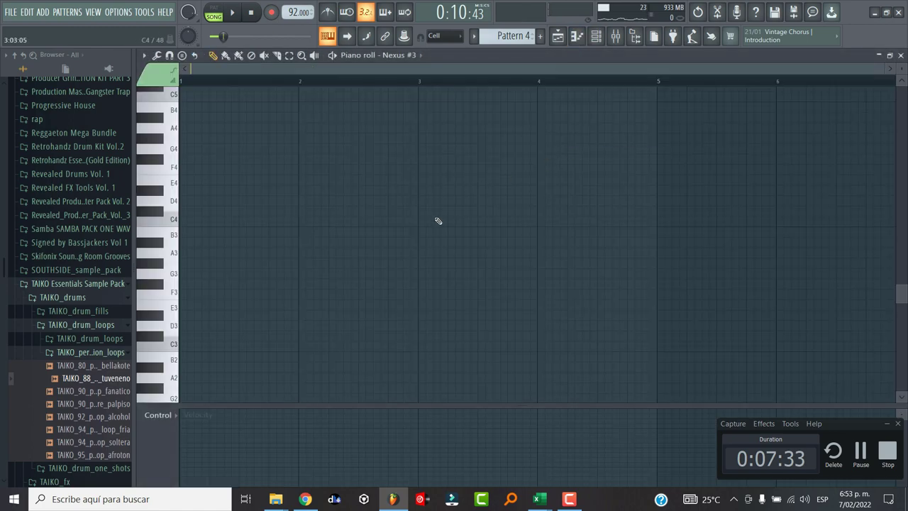
left_click(332, 56)
left_click(337, 56)
key("c")
key("m")
right_click(332, 37)
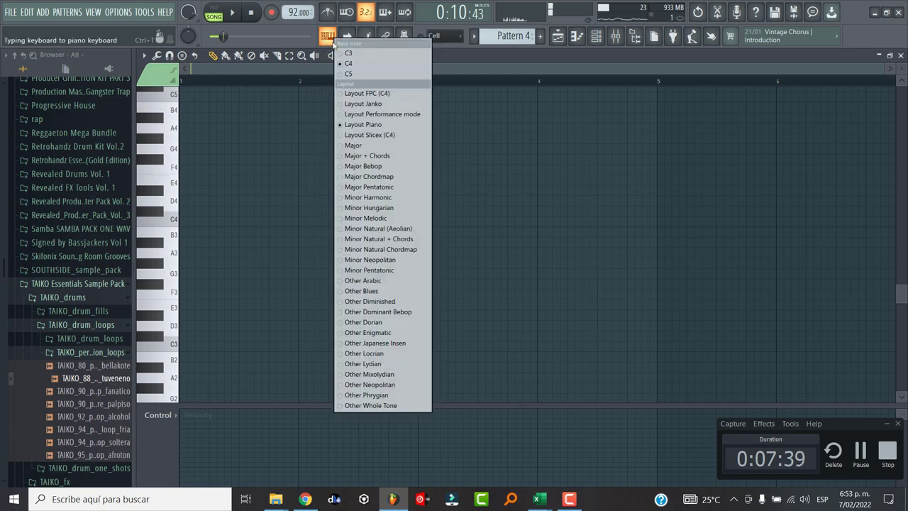
left_click(341, 75)
Draw a short E5, B5 and E6 chord stab on beat 1 of bar 1 and copy it to beat 2
scroll(204, 219, "up", 3)
key("c")
left_click(216, 214)
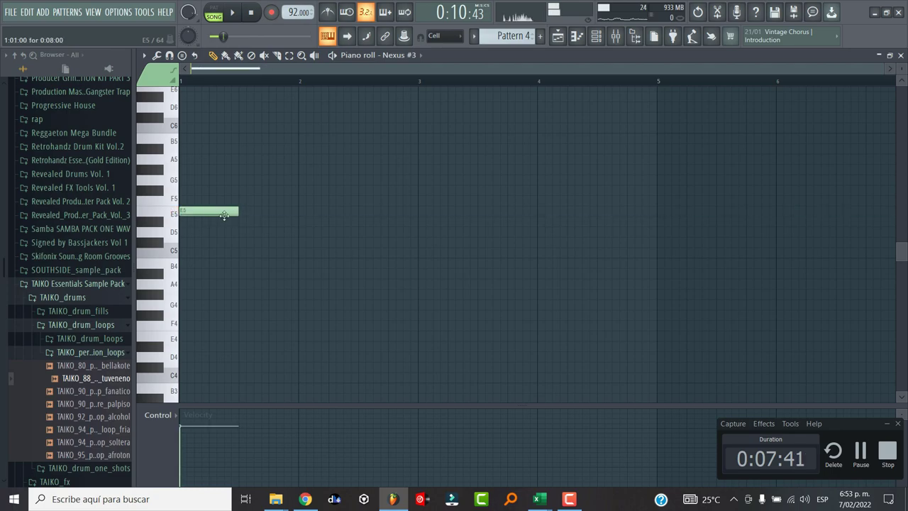
scroll(185, 185, "up", 4)
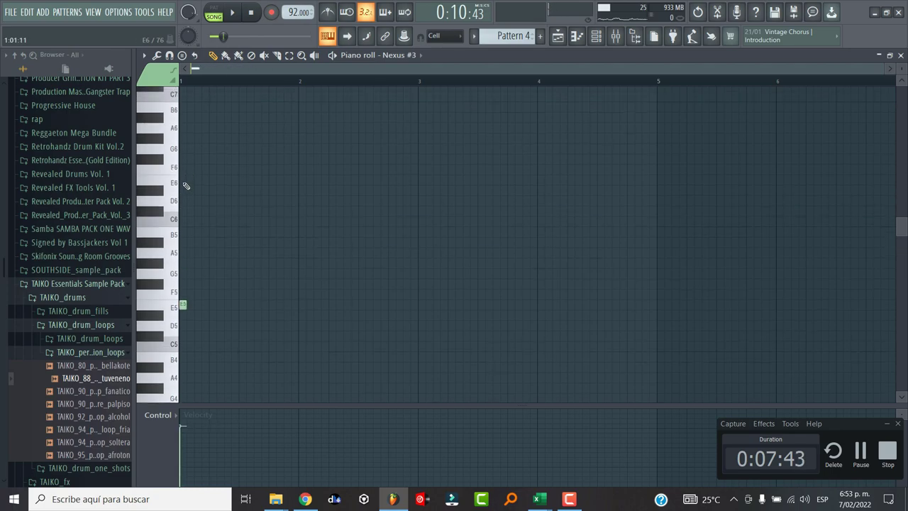
left_click_drag(217, 335, 179, 145)
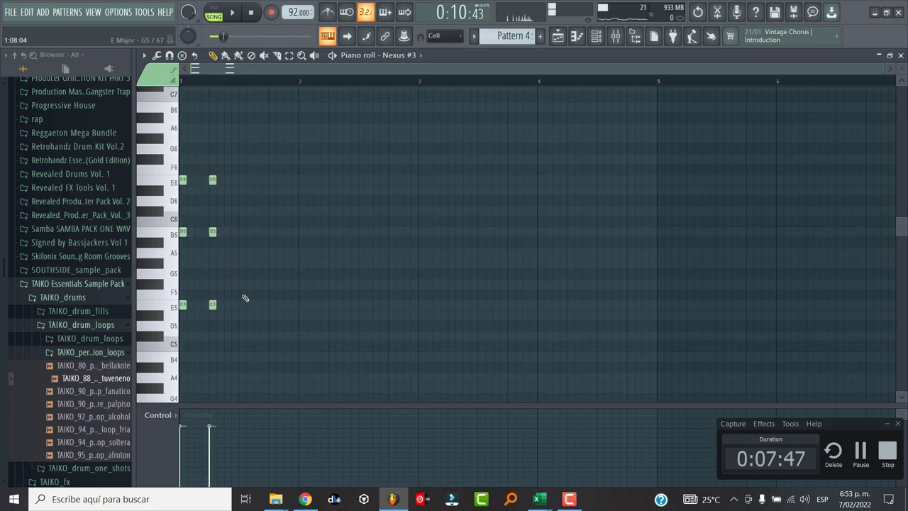
Duplicate the chord stabs onto every remaining beat of bars 1 and 2
key("shift+Right")
left_click_drag(218, 180, 243, 181)
left_click_drag(306, 351, 300, 187)
key("ctrl+b")
Move bar 2's middle chord notes to F#5 on beats 1 and 2 and C6 on beats 3 and 4, and play the pattern alone
left_click_drag(234, 228, 330, 282)
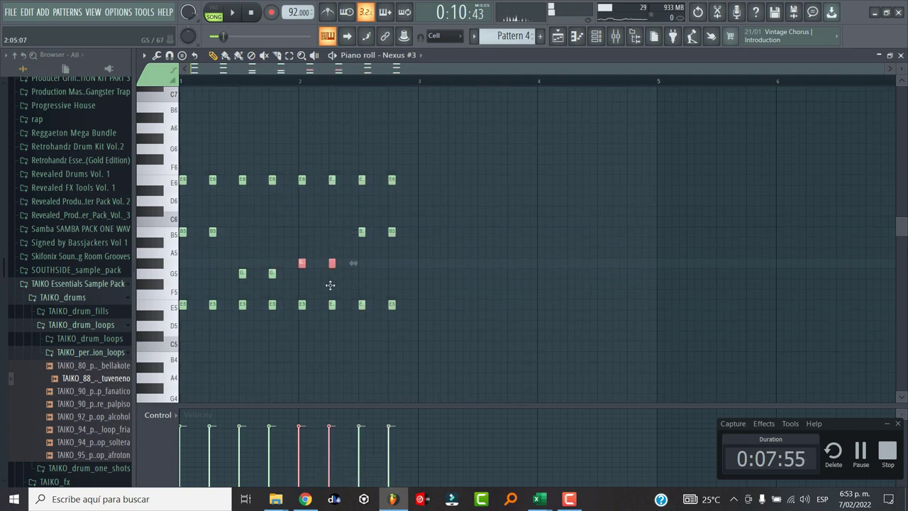
left_click_drag(348, 237, 412, 232)
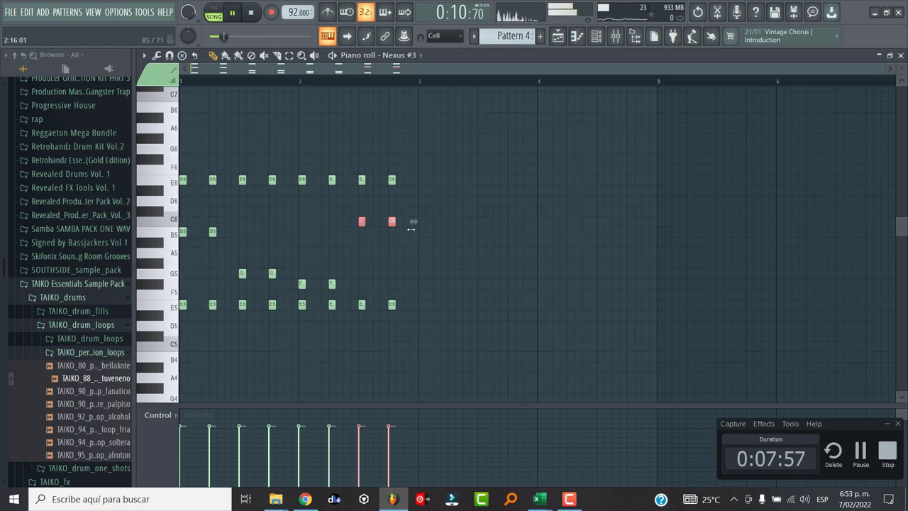
left_click(219, 13)
key("space")
left_click(492, 183, "ctrl")
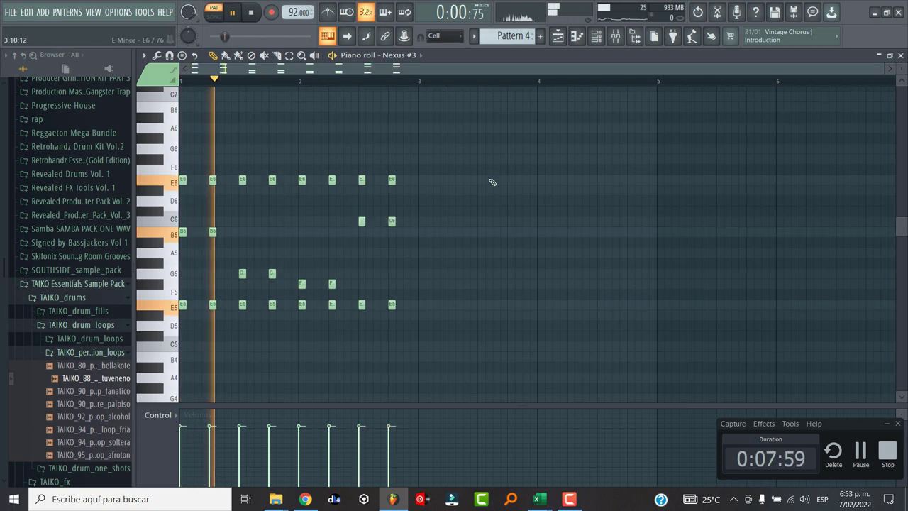
Place Pattern 4 clips on Track 4 over bars 9 to 16 and bars 21 to 28 in the playlist
left_click(560, 36)
left_click(559, 37)
left_click_drag(410, 212, 478, 213)
left_click_drag(565, 207, 645, 199)
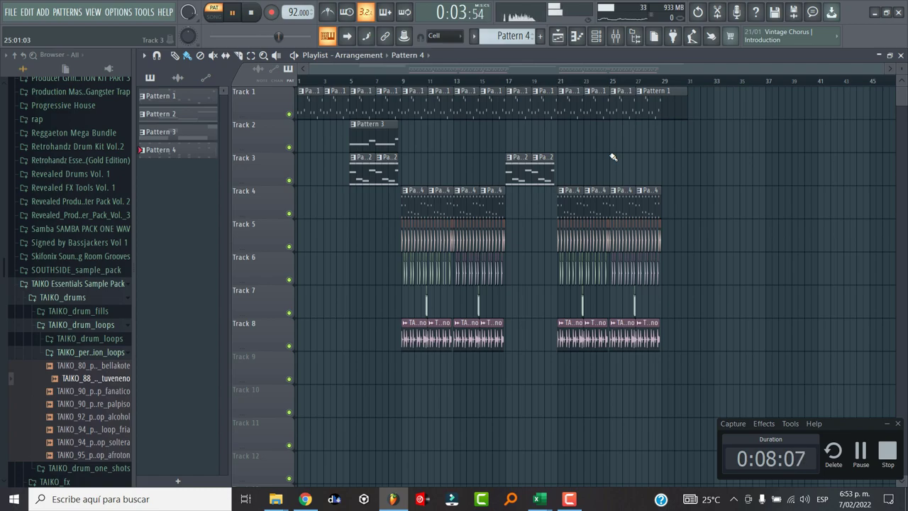
Move the drum clips from Tracks 5 to 8 down one track, keeping the Pattern 4 clips on Track 4, and clear the selection
left_click_drag(703, 386, 382, 191)
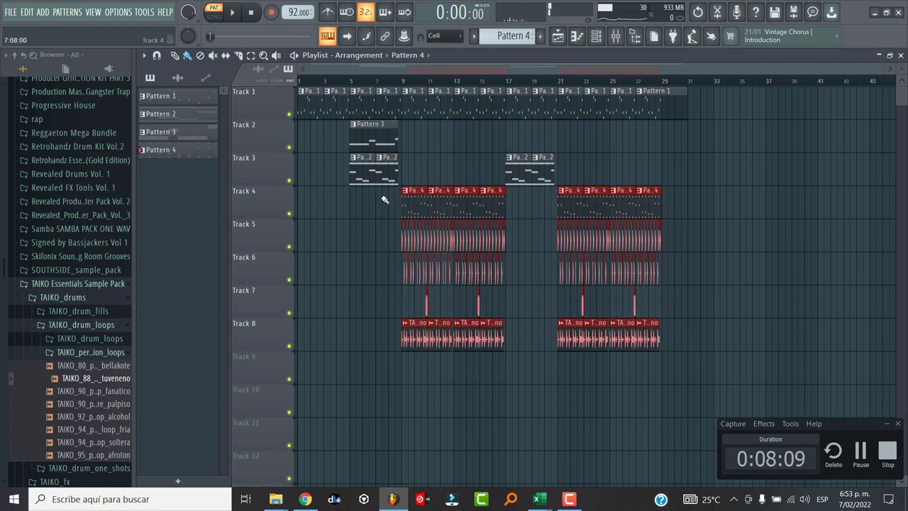
key("Down")
left_click_drag(685, 240, 391, 220)
key("Up")
left_click(796, 190)
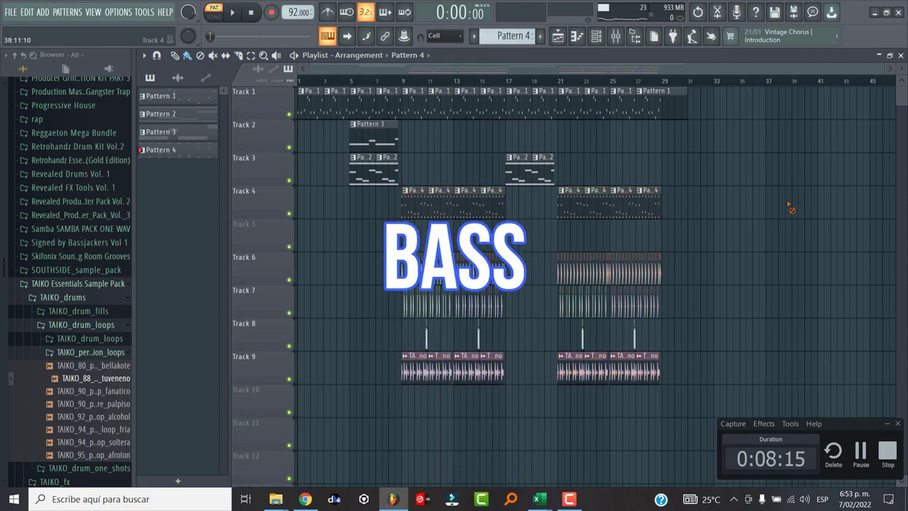
Create Pattern 5 and open the piano roll of the 3x Osc bass channel
left_click(596, 36)
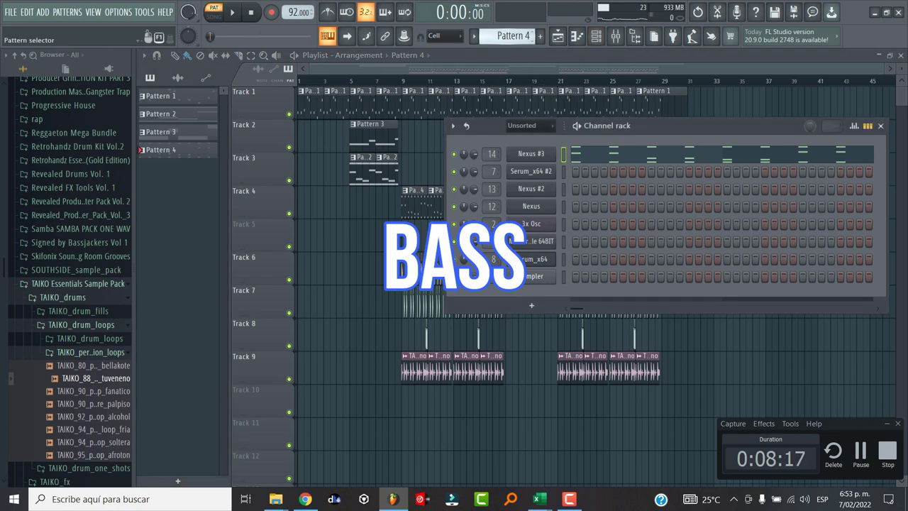
scroll(513, 37, "down", 1)
left_click(546, 226)
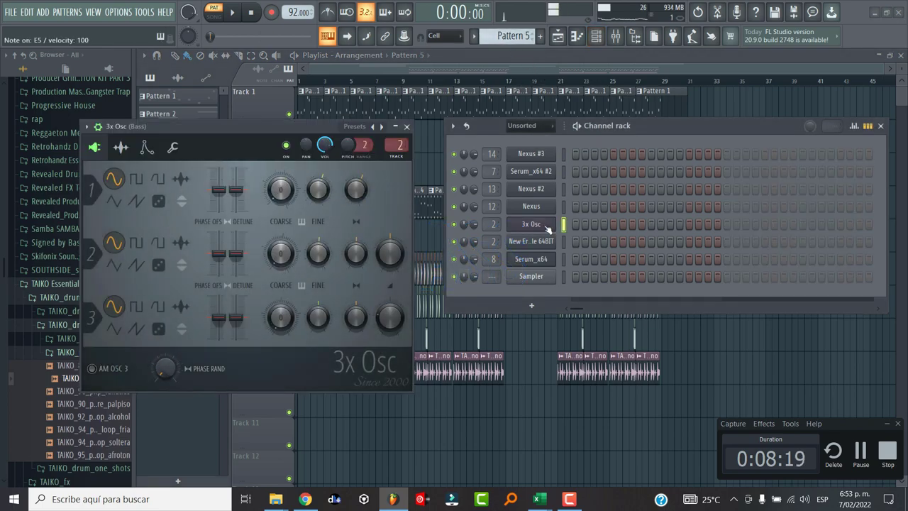
left_click(406, 127)
right_click(534, 225)
left_click(528, 225)
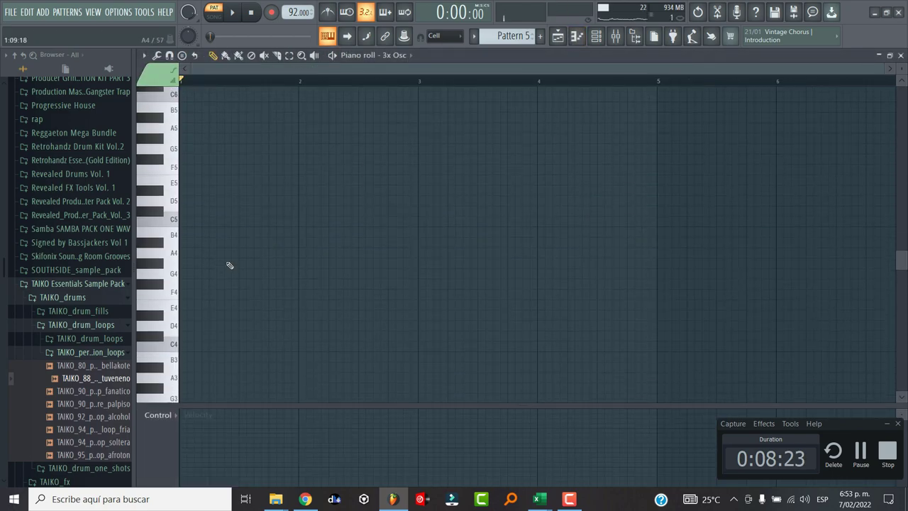
Draw E4 bass notes on beats 1, 2 and 3 of bar 1, with the second one a single step long
scroll(227, 256, "down", 3)
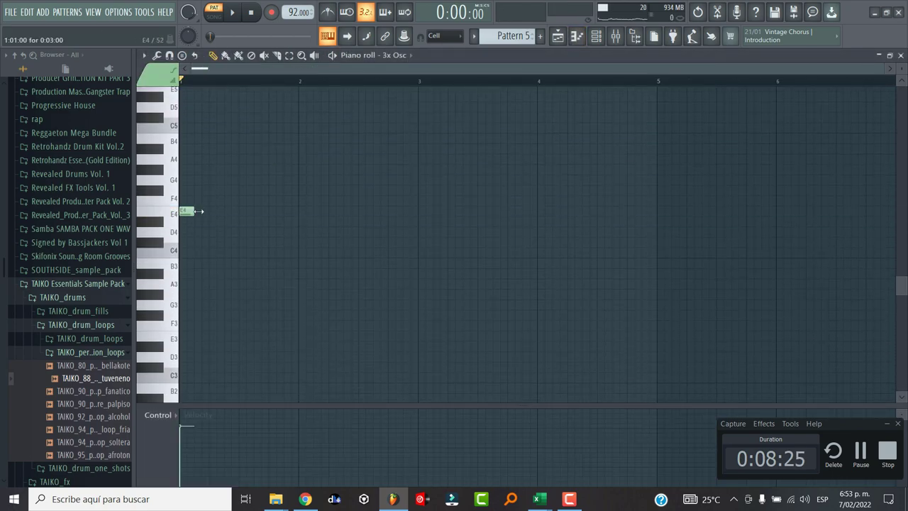
left_click_drag(219, 214, 223, 213)
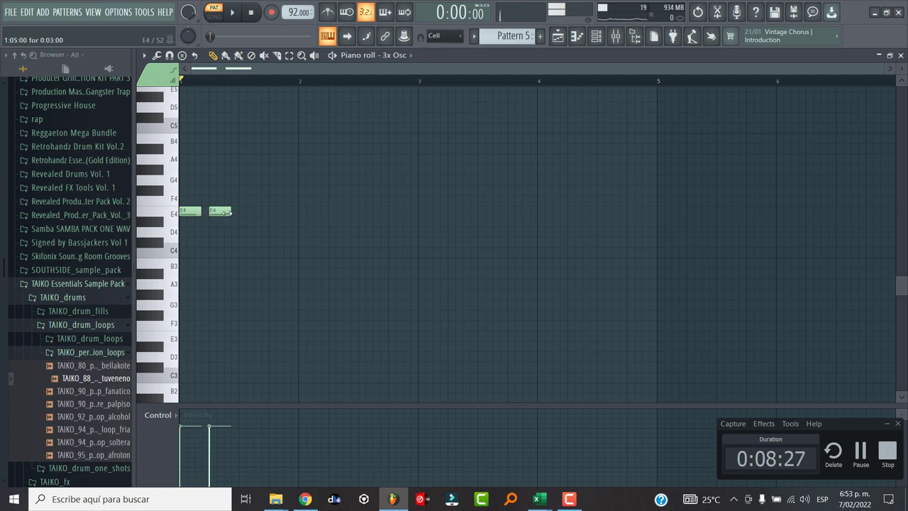
left_click(240, 212)
left_click_drag(304, 263, 179, 153)
Copy the three E4 notes to the start of bar 2, undo the extra note and play the pattern
left_click_drag(203, 212, 314, 212)
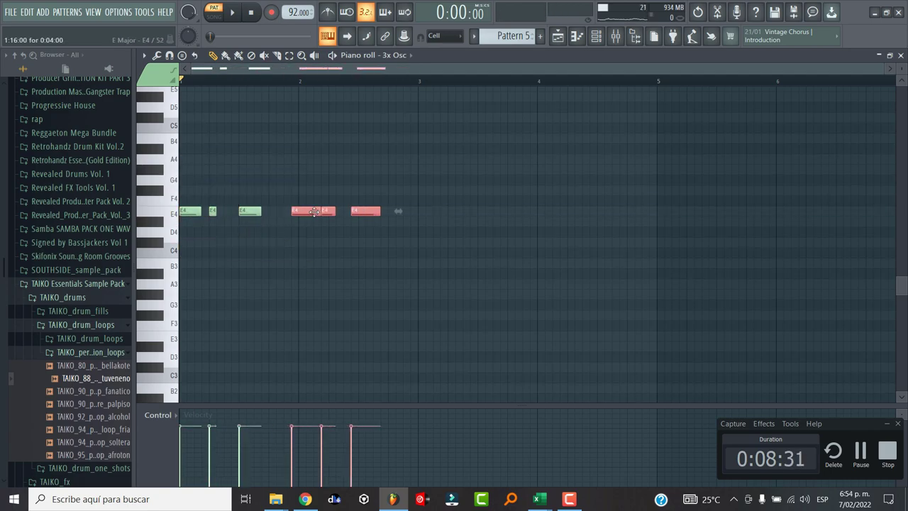
left_click(297, 214)
key("ctrl+z")
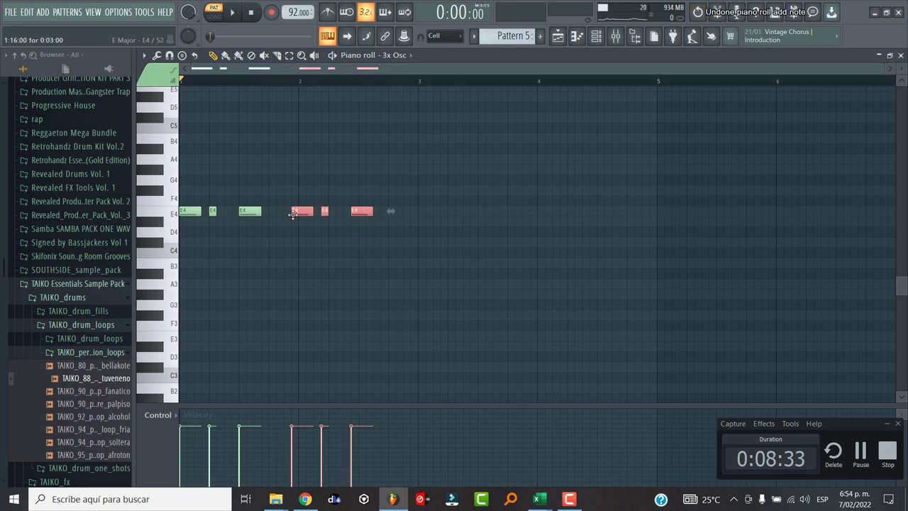
key("space")
left_click(270, 274)
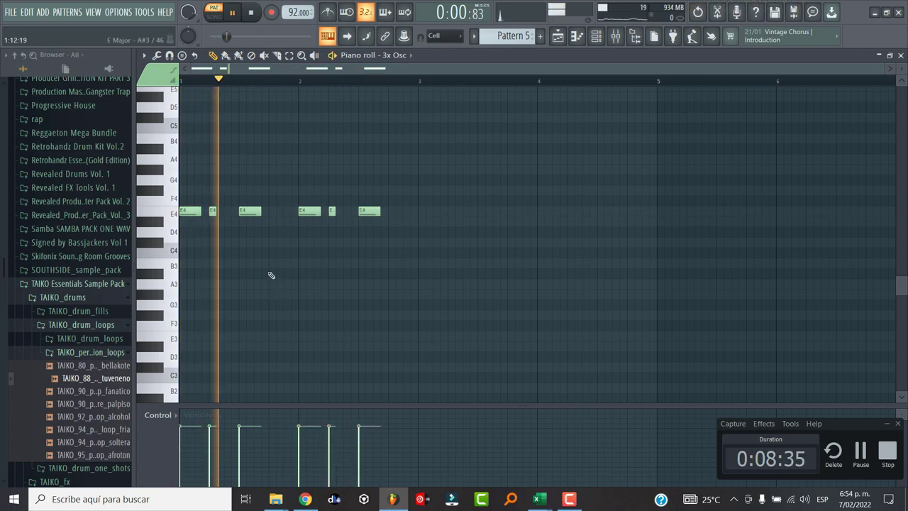
Add short B3 notes on beat 4 of bars 1 and 2 and open the mixer
left_click(279, 264)
left_click_drag(286, 264, 281, 264)
left_click(393, 264)
key("F9")
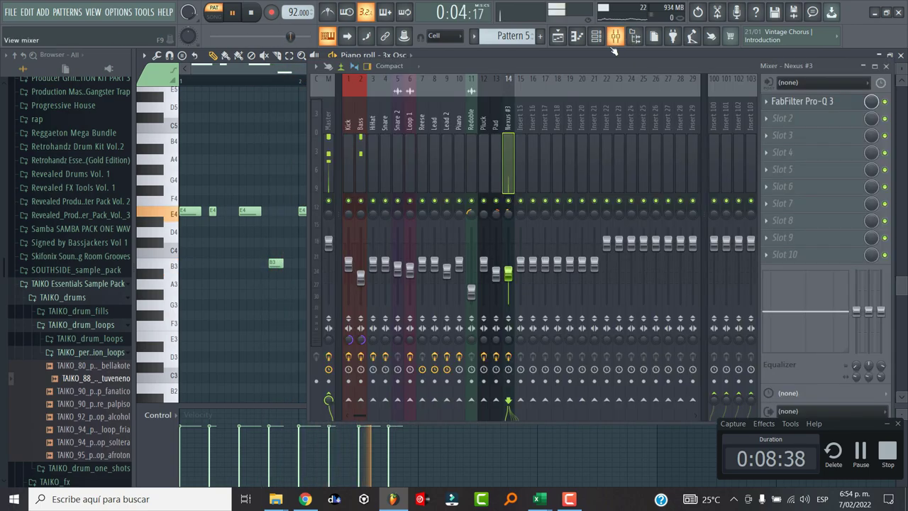
Set Renaissance Bass on the Bass mixer track to 70 Hz frequency, -2.0 dB gain and -0.7 dB intensity
left_click(362, 163)
left_click(804, 119)
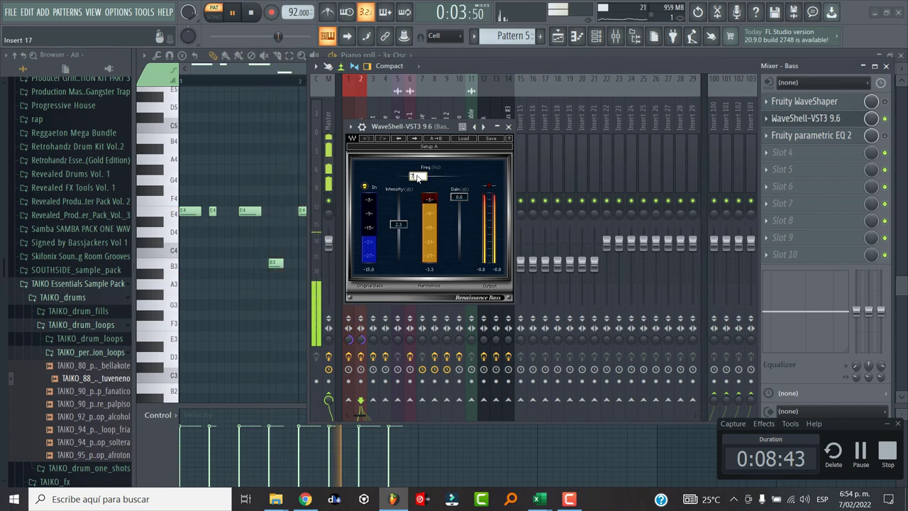
scroll(417, 176, "up", 3)
left_click_drag(461, 197, 460, 201)
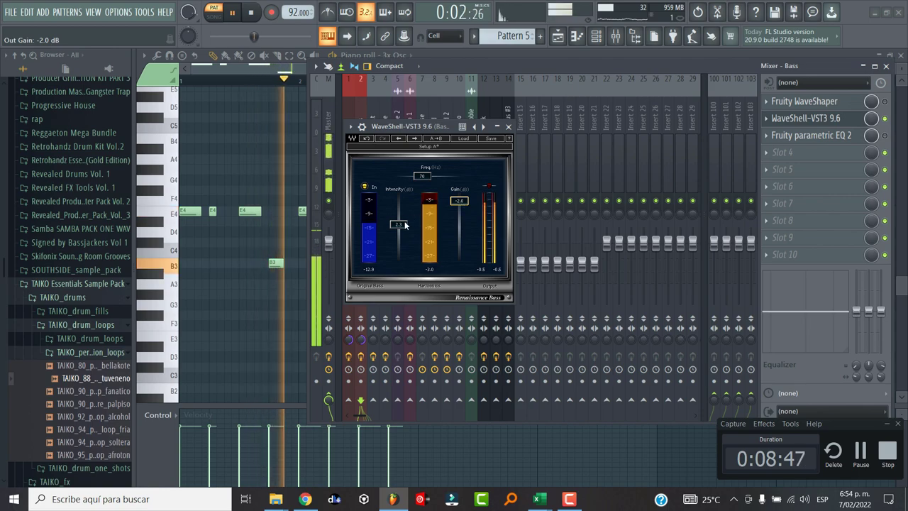
left_click_drag(399, 224, 398, 226)
scroll(398, 228, "down", 5)
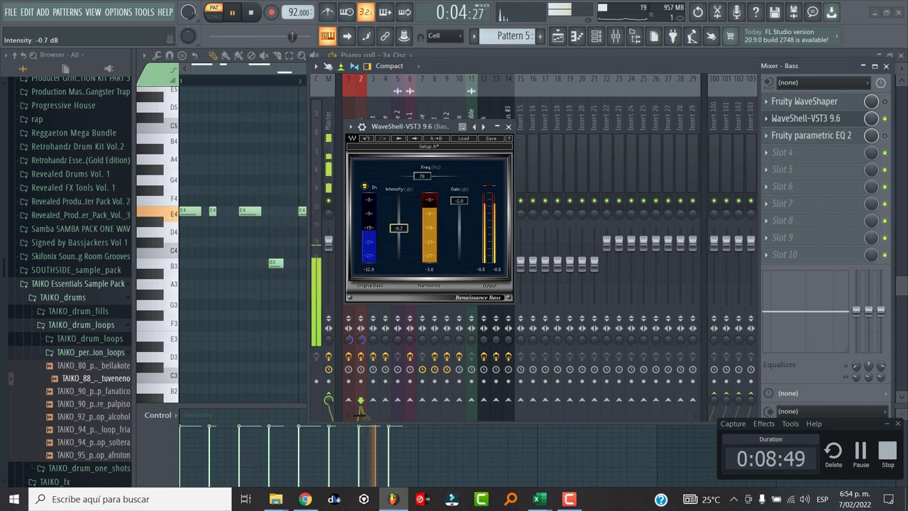
left_click(508, 126)
Paint Pattern 5 on Track 5 of the playlist across bars 9 to 16 and bars 21 to 28
key("F5")
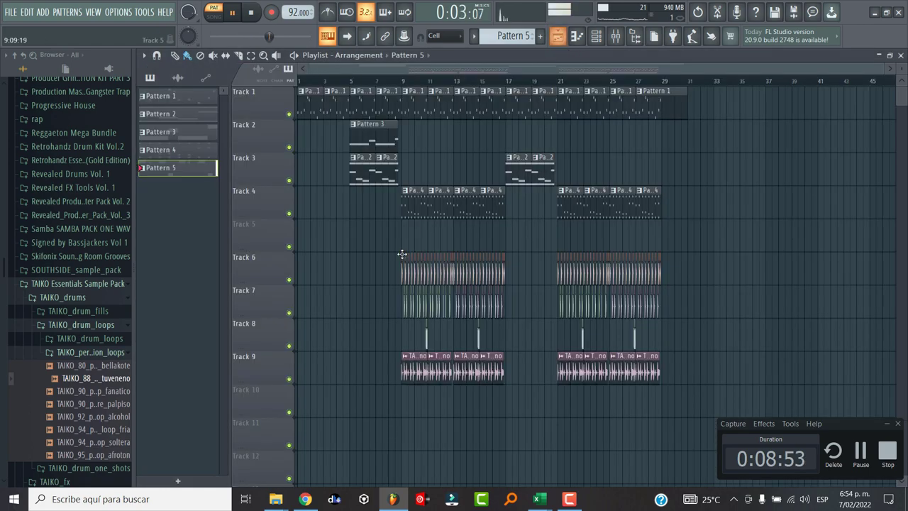
left_click_drag(409, 240, 503, 242)
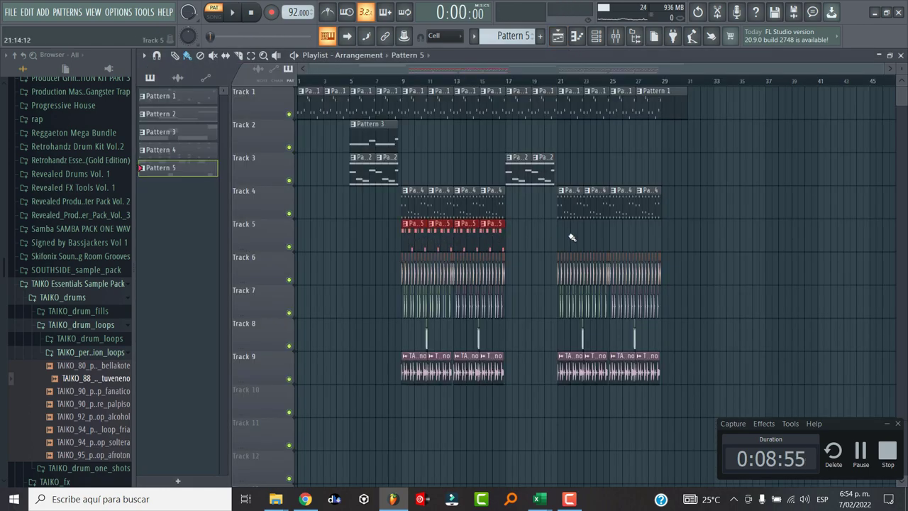
left_click_drag(563, 232, 633, 232)
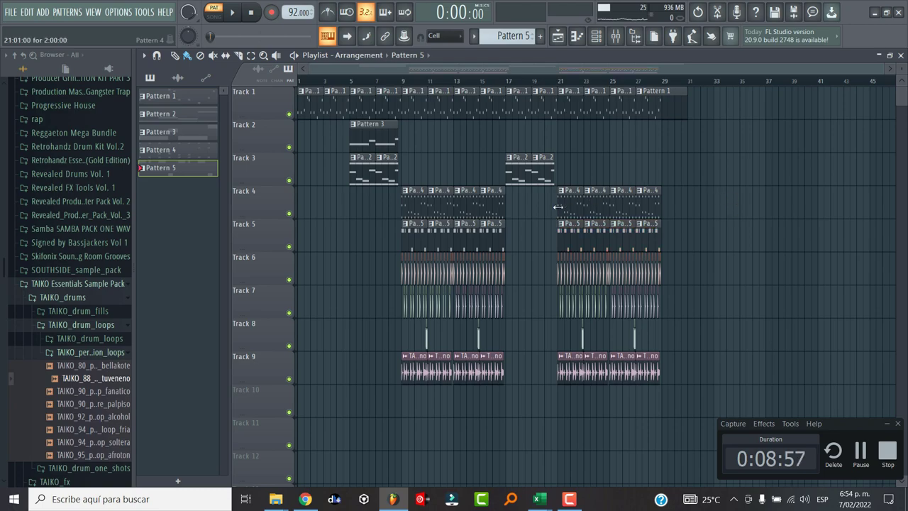
Place short clips of Pattern 5's first note on Track 5 at the starts of bars 17, 18 and 19
scroll(501, 221, "up", 2)
scroll(521, 223, "down", 2)
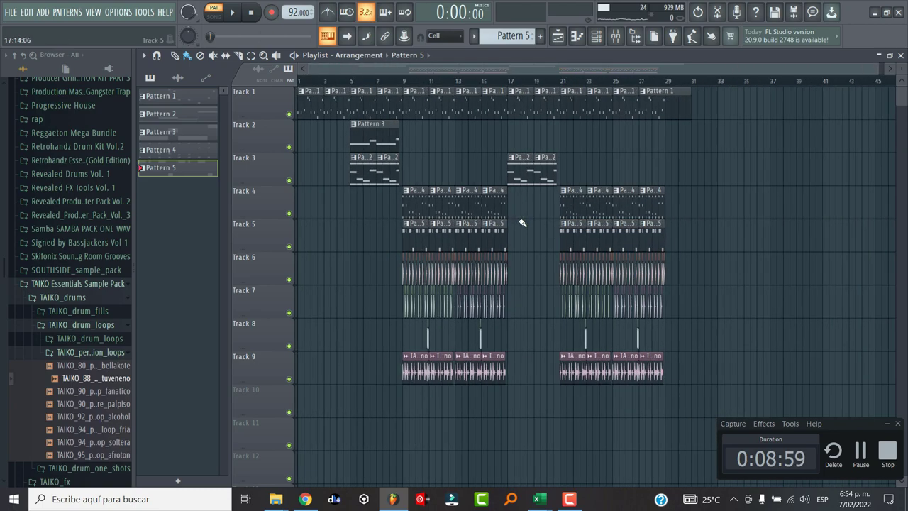
scroll(522, 222, "up", 5)
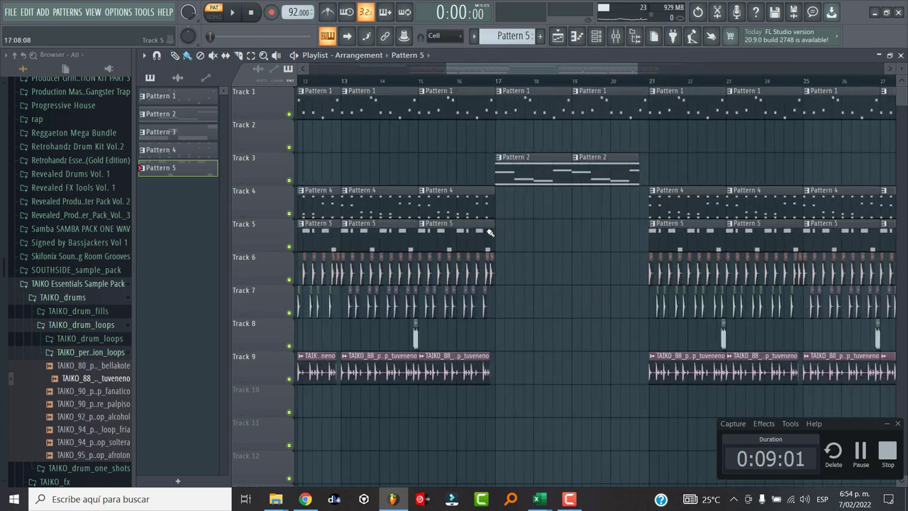
mouse_move(501, 234)
left_mouse_down()
mouse_move(576, 234)
mouse_move(502, 228)
left_mouse_up()
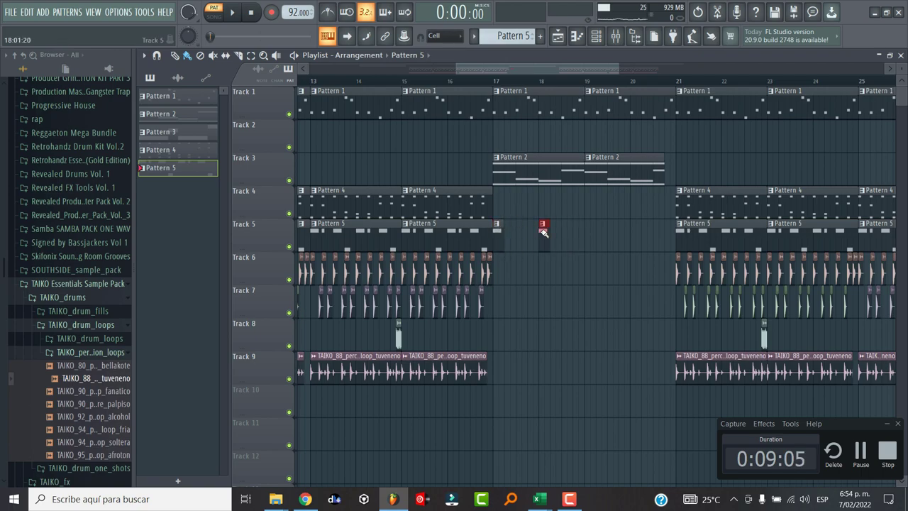
scroll(612, 216, "down", 3)
Select bars 17 to 20 as the loop range and briefly play that section
left_click_drag(563, 97, 638, 135)
key("space")
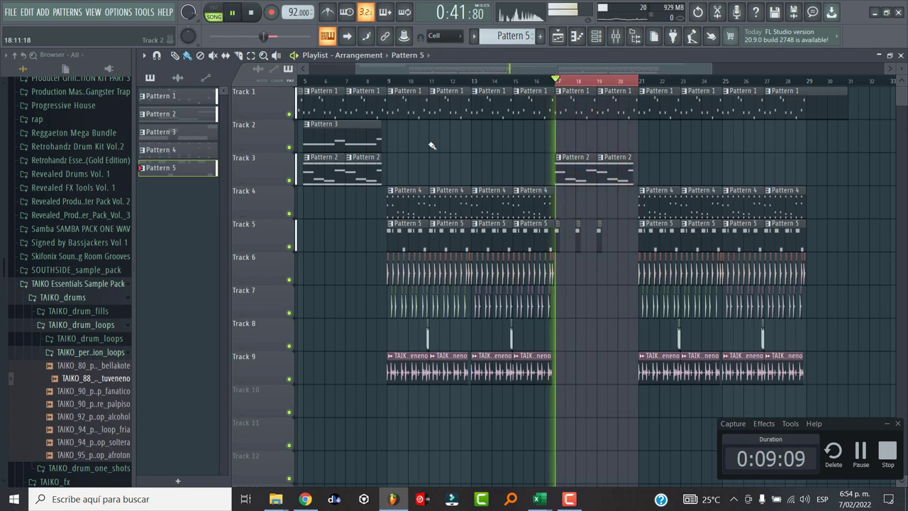
key("space")
Audition several loops in the TAIKO_drum_loops folder, including sueltate, historia, uv and malcria
left_click(78, 338)
left_click(88, 305)
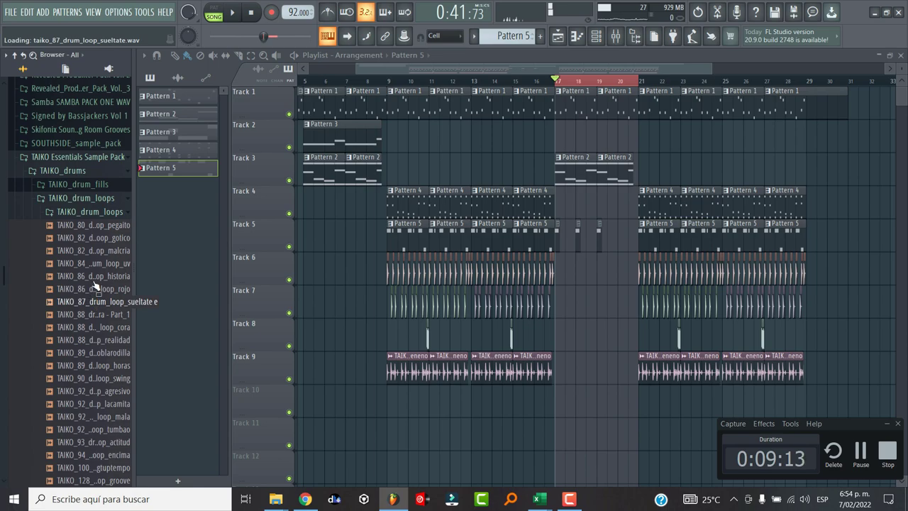
left_click(96, 277)
left_click(104, 263)
left_click(105, 251)
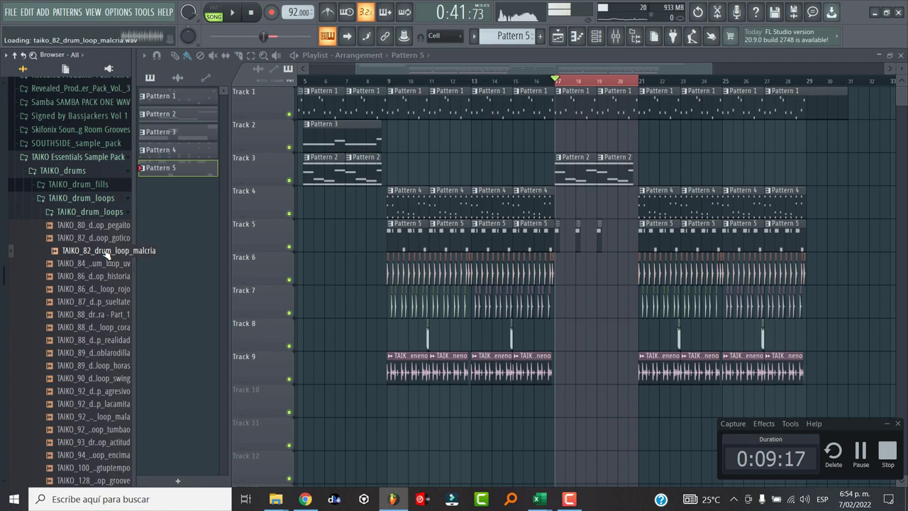
Add TAIKO_82_drum_loop_malcria to Track 2 at bar 17 and stretch it to four bars using Auto mode
left_click_drag(105, 253, 562, 132)
double_click(562, 133)
left_click_drag(342, 220, 342, 196)
left_click(403, 222)
left_click(400, 325)
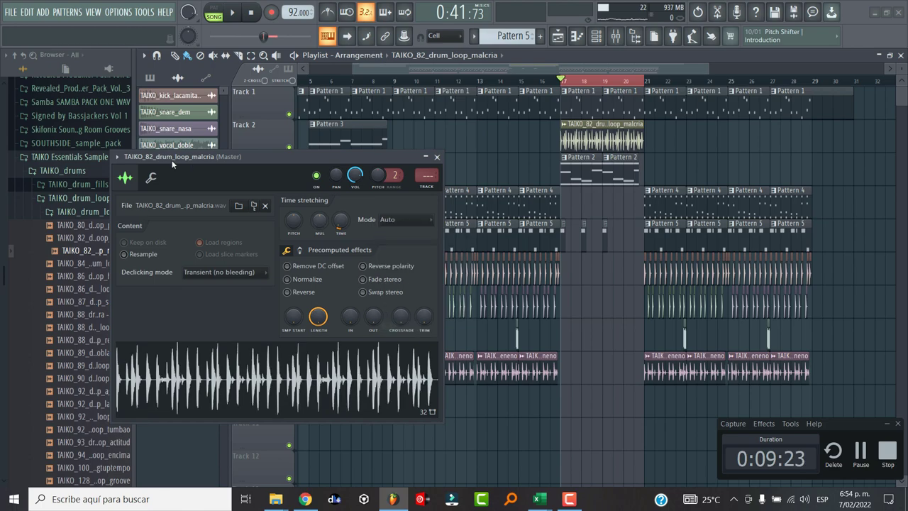
Route the malcria drum loop to free mixer track 15 and return to the playlist
left_click(117, 158)
left_click(340, 193)
left_click(437, 157)
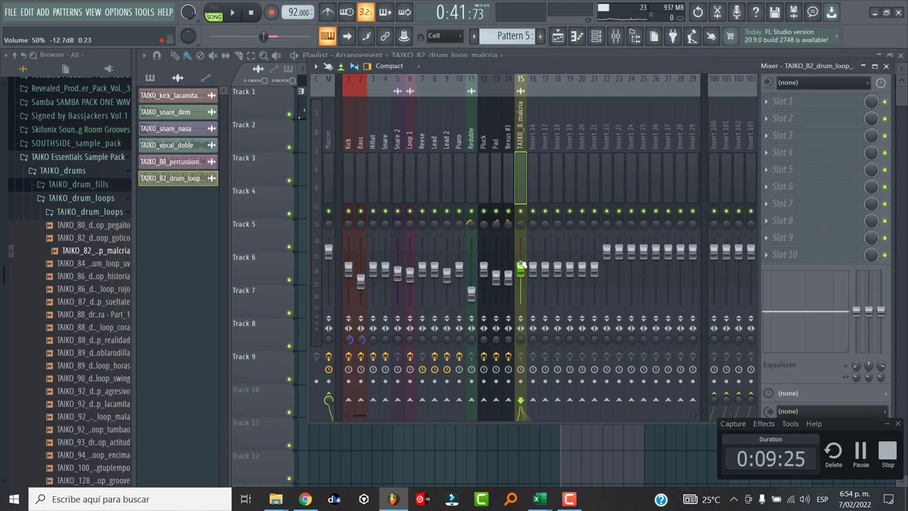
left_click(558, 36)
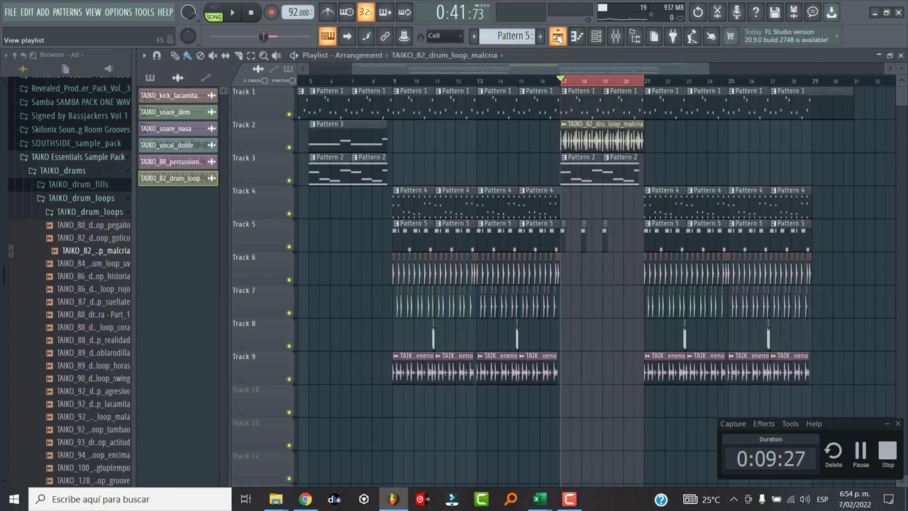
Trim the malcria loop partway through bar 20 and repeat its short last hit as two more spaced clips
scroll(649, 146, "up", 8, "ctrl")
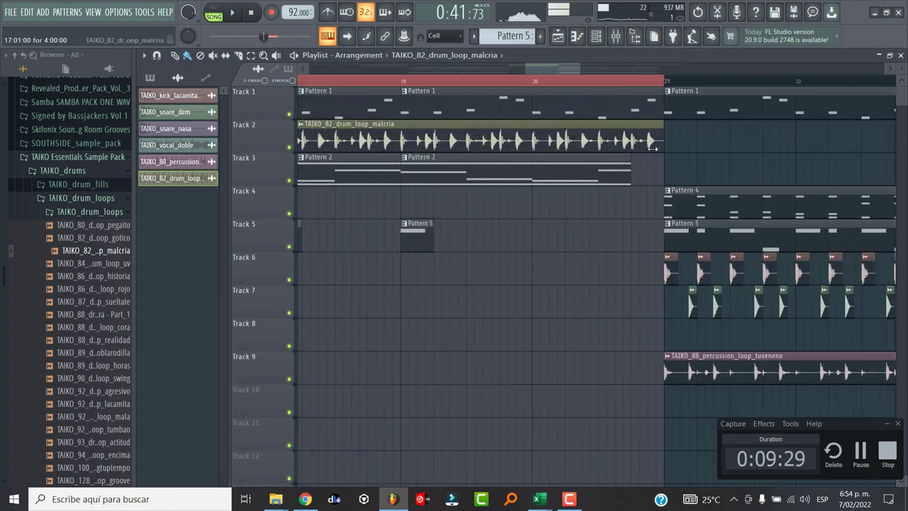
left_click_drag(684, 140, 555, 140)
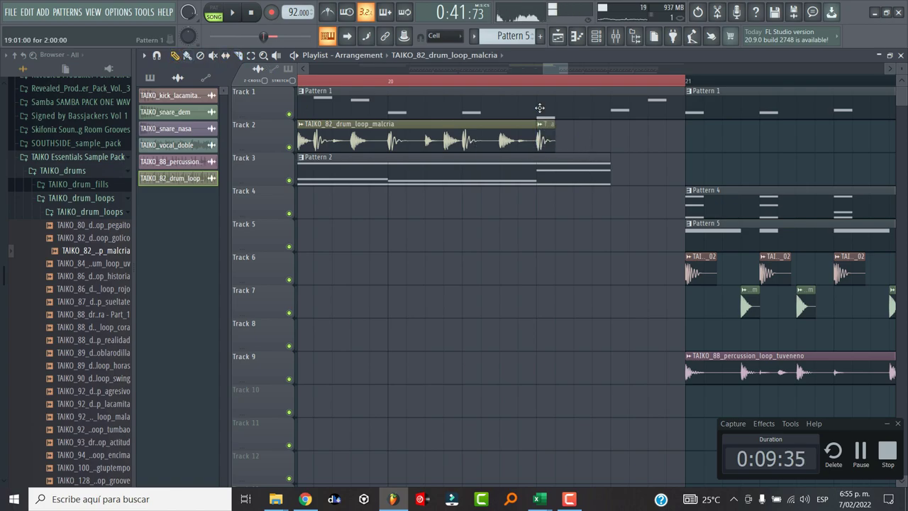
key("space")
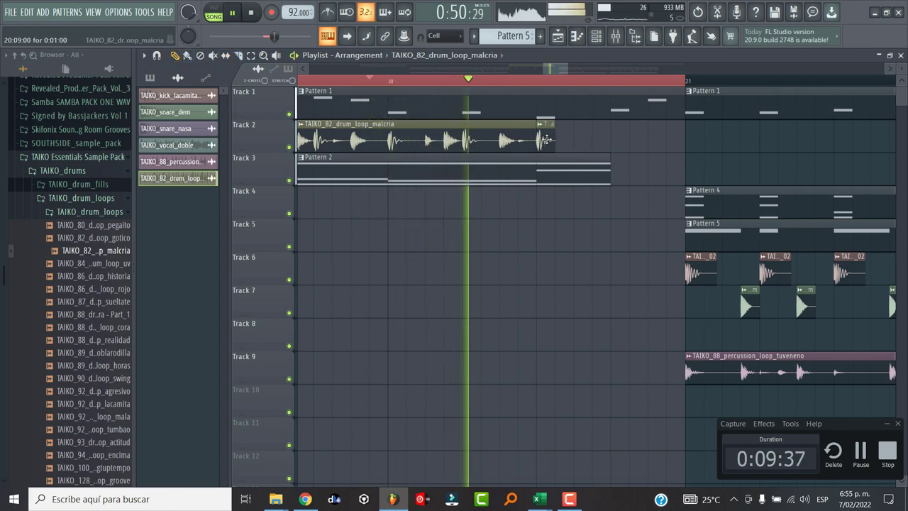
left_click(588, 143)
left_click(627, 142)
key("space")
Add a TAIKO_snare_dem clip on Track 7 and a TAIKO_kick_lacamita_02 clip on Track 6 at step 15 of bar 20
left_click(748, 307)
key("space")
left_click(655, 305)
scroll(674, 256, "up", 2)
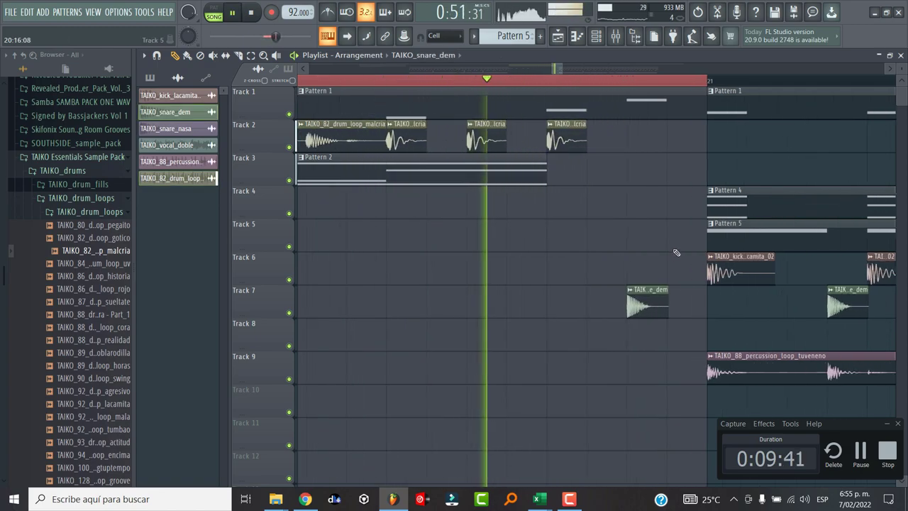
scroll(677, 253, "up", 1)
key("space")
left_click(740, 264)
left_click(607, 266)
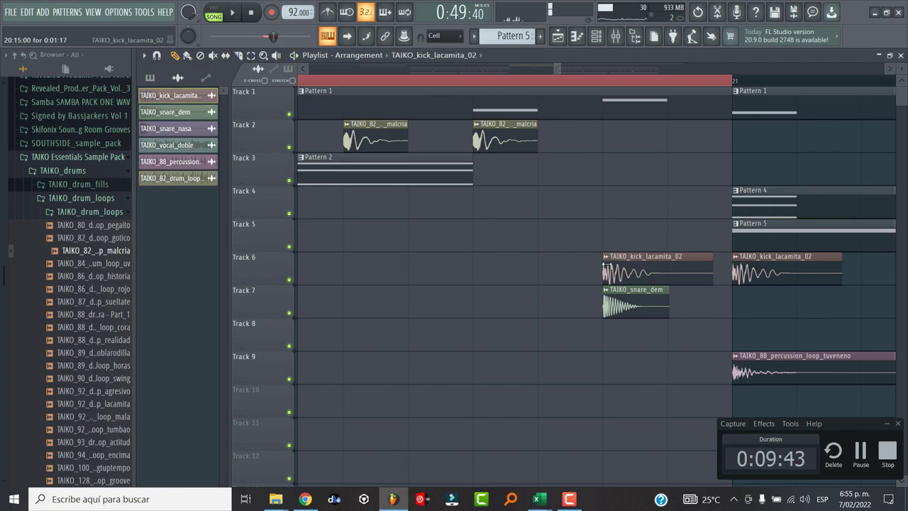
Make the new kick clip before bar 21 unique and reverse its sample
left_click(606, 262)
left_click(632, 341)
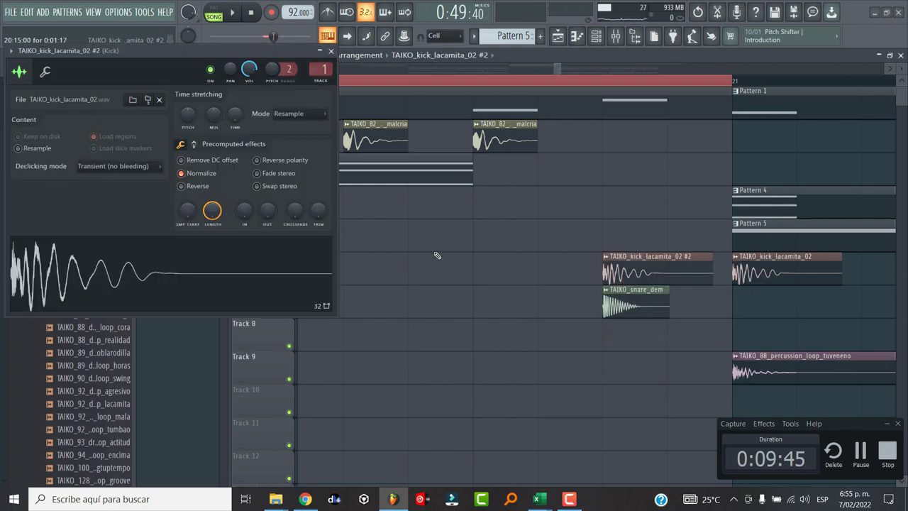
left_click(194, 187)
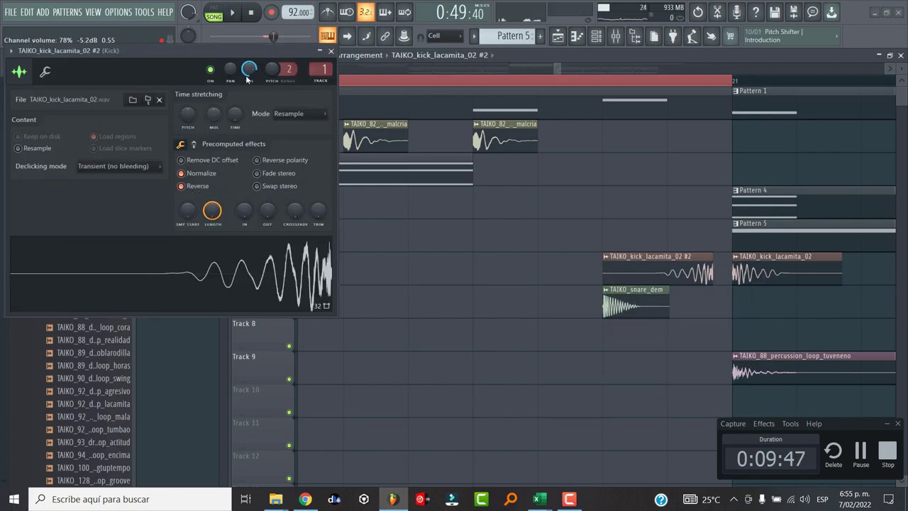
left_click(331, 53)
Move the reversed kick so that it ends exactly at bar 21, and play the transition
scroll(690, 281, "up", 2, "ctrl")
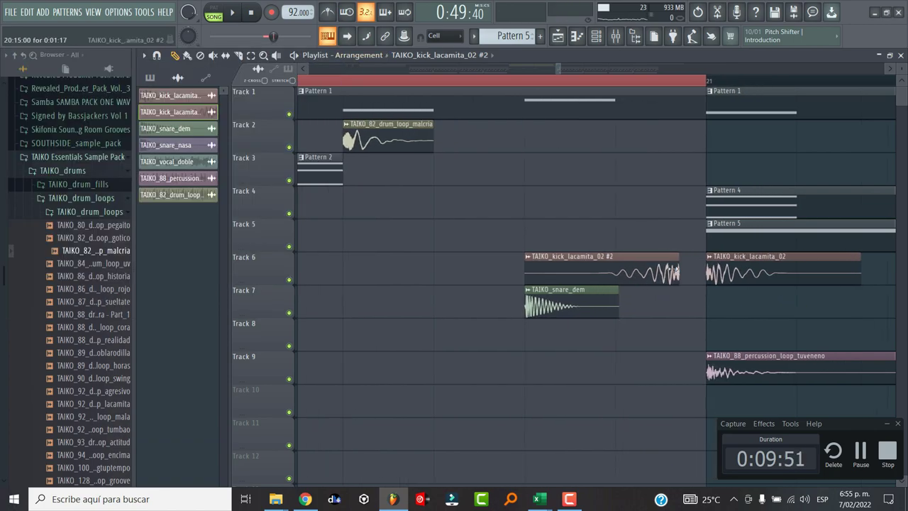
left_click_drag(655, 267, 685, 267)
key("space")
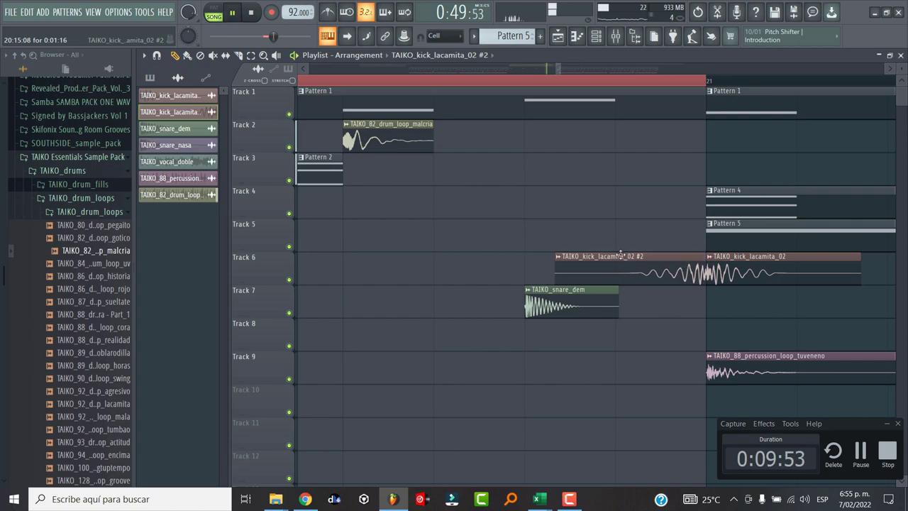
Copy the short Pattern 5 clip from bar 19 to the start of bar 20 on Track 5
scroll(599, 254, "down", 5, "ctrl")
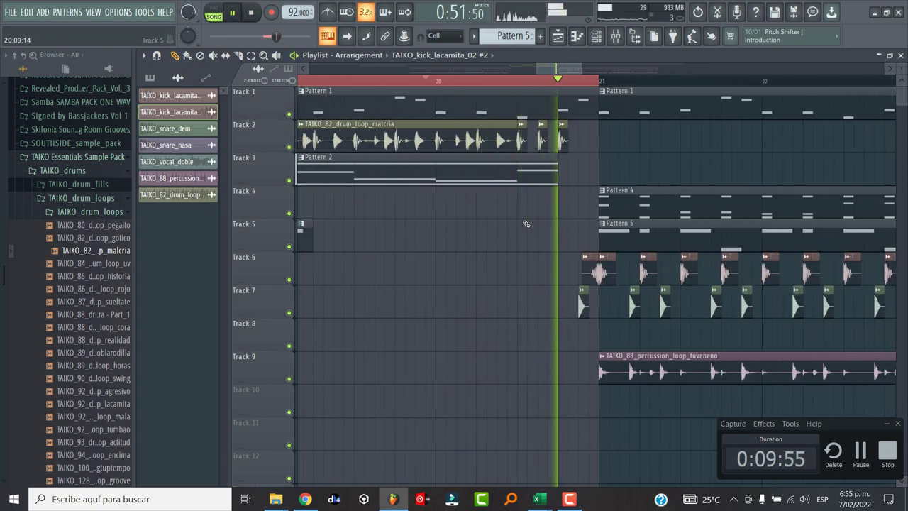
scroll(526, 224, "down", 5, "ctrl")
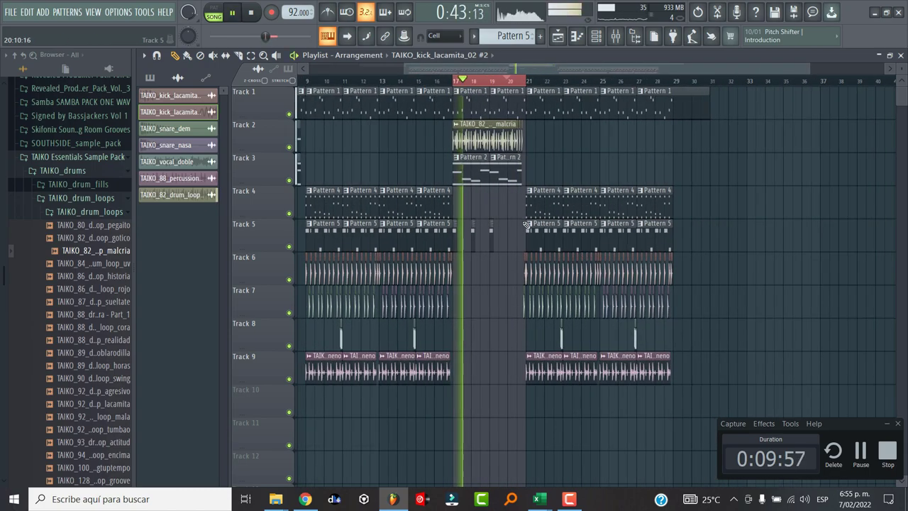
scroll(495, 233, "up", 3, "ctrl")
scroll(494, 234, "up", 1, "ctrl")
left_click(494, 233)
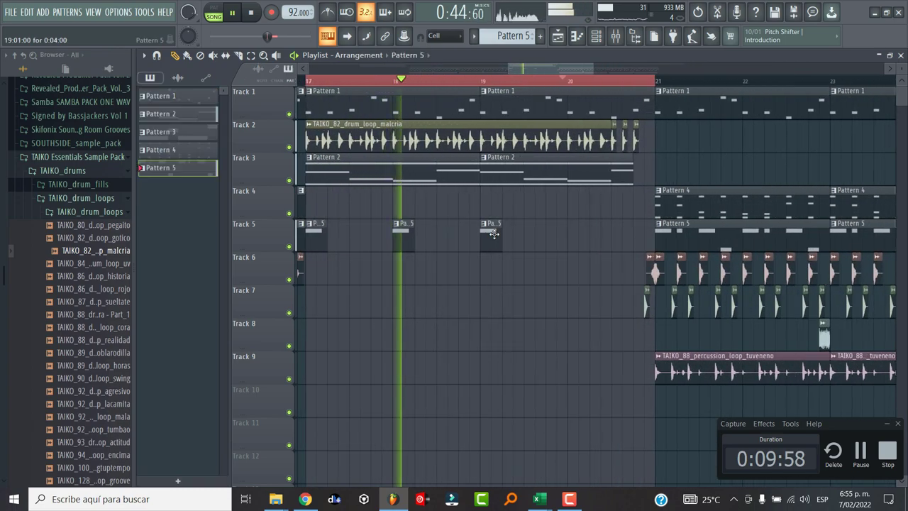
left_click(569, 238)
scroll(542, 239, "down", 5, "ctrl")
Stop playback, clear the loop range and play the whole arrangement from bar 1
key("space")
scroll(470, 199, "down", 3, "ctrl")
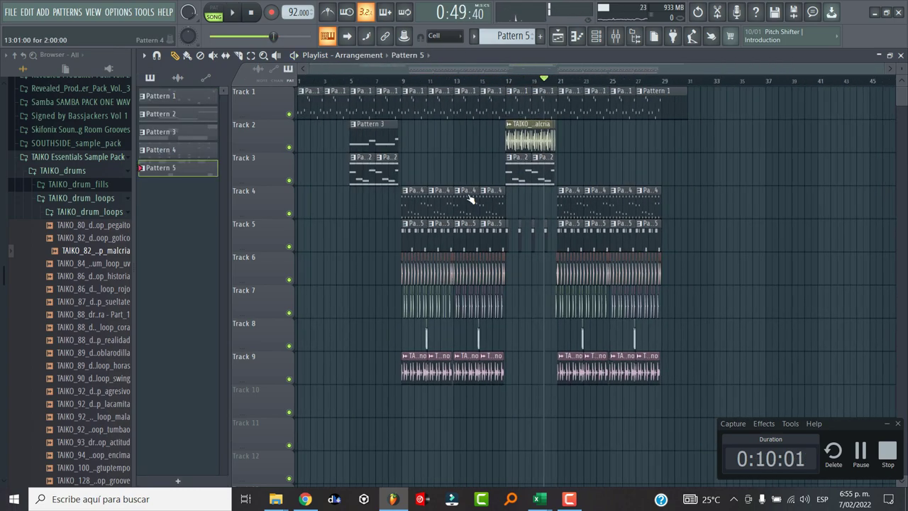
left_click(305, 82)
key("space")
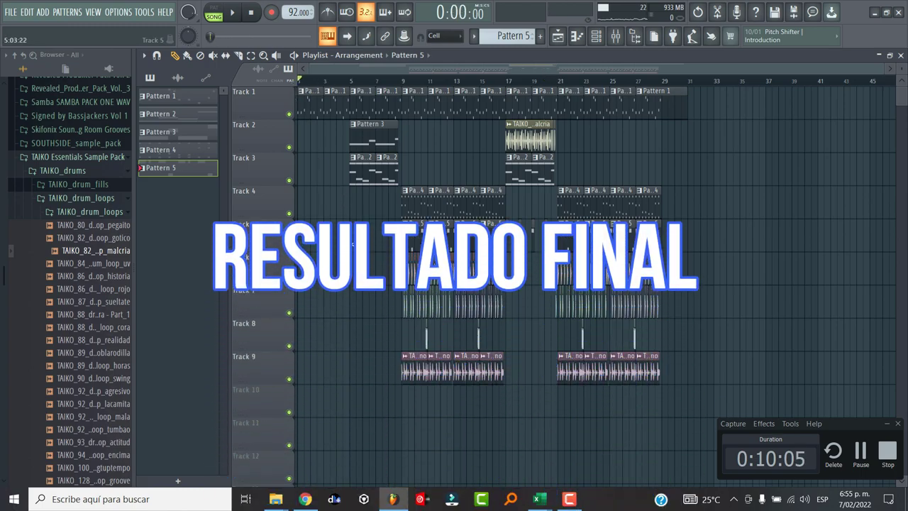